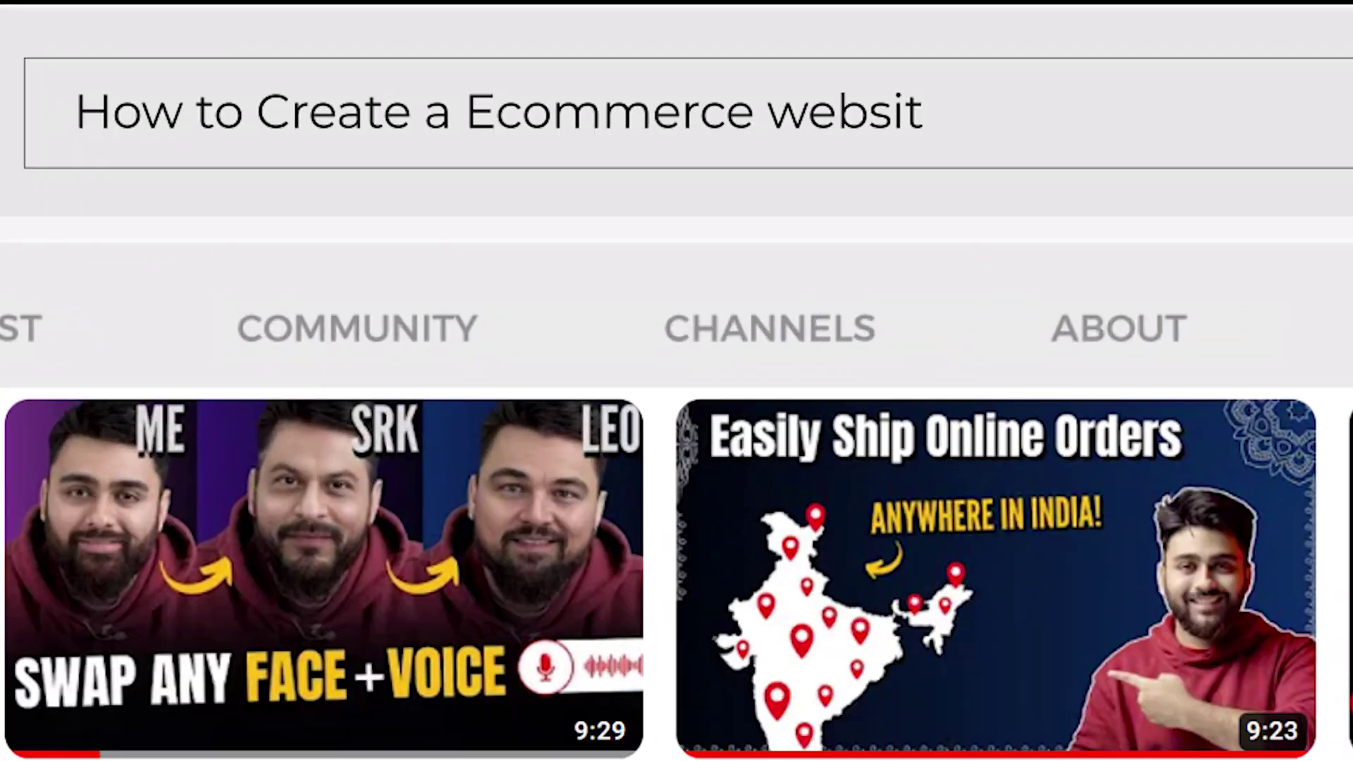
# Search YouTube for 'How to Create a Ecommerce website' and add the Personalised Mug to the demo cart
pyautogui.write('e')
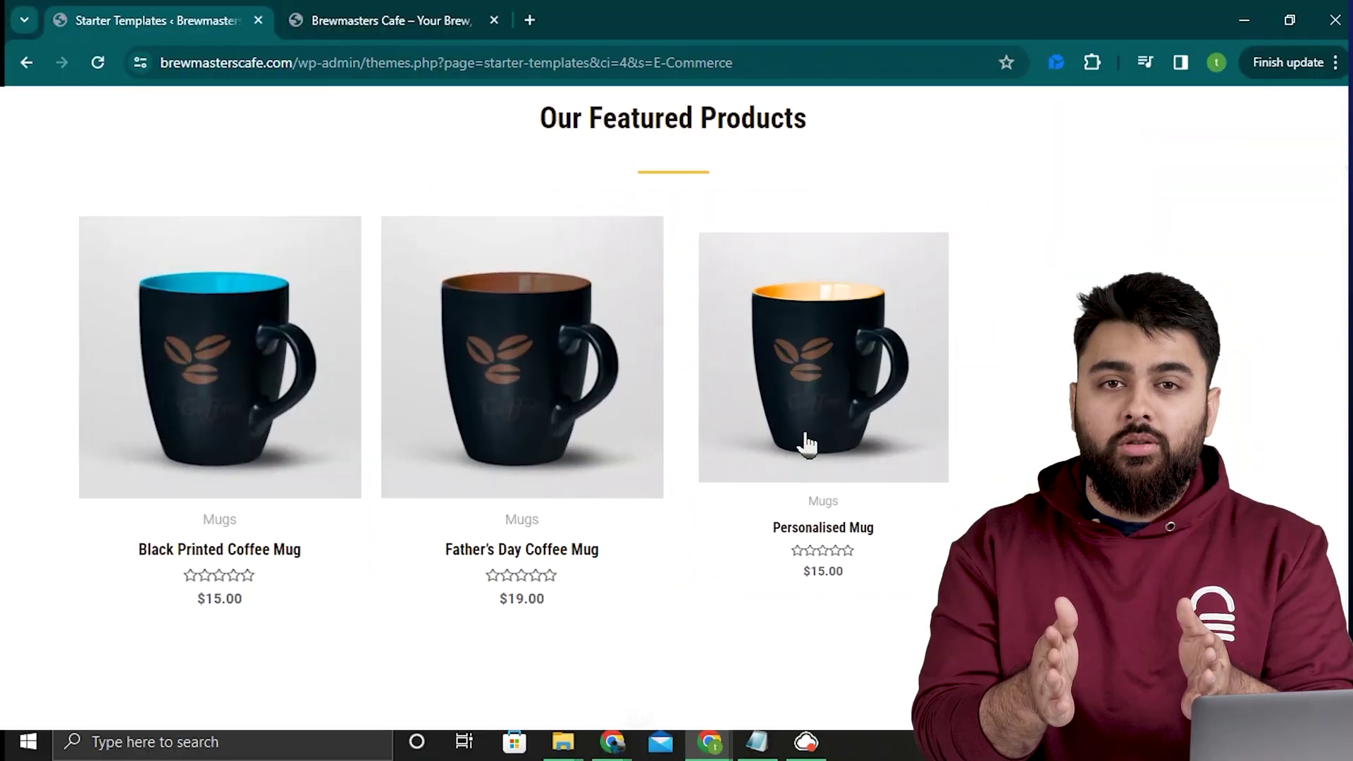
pyautogui.click(804, 451)
pyautogui.click(892, 424)
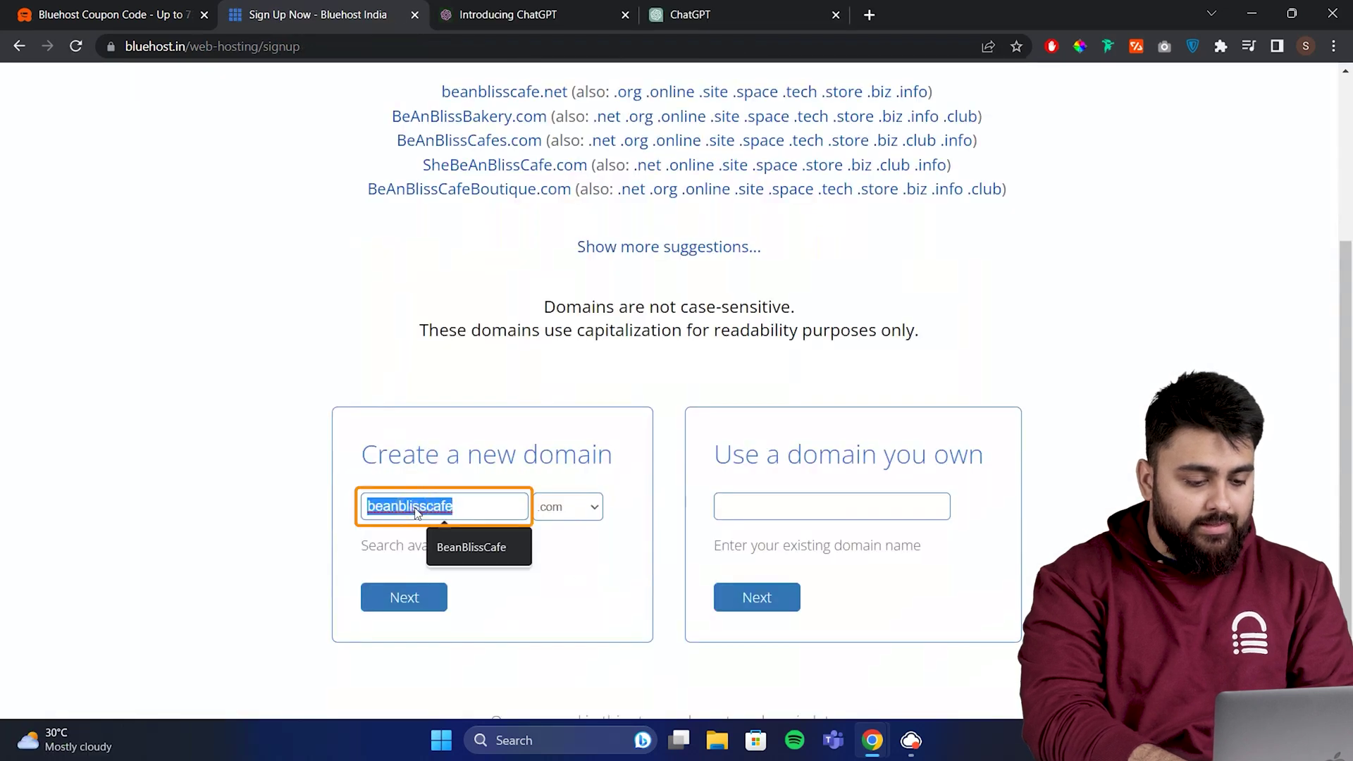
# Enter BrewMastersCafe as the new domain and autofill the account information
pyautogui.write('BrewMastersCafe')
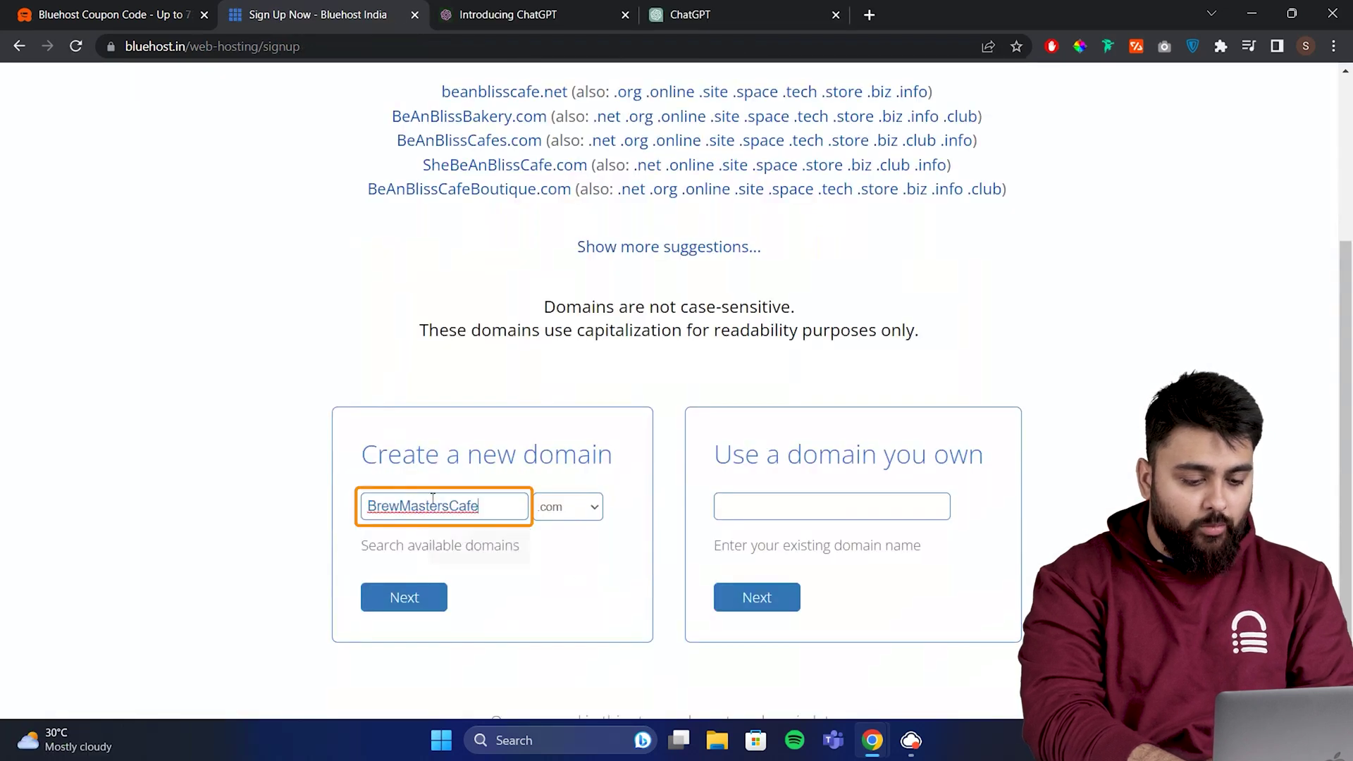
pyautogui.click(402, 601)
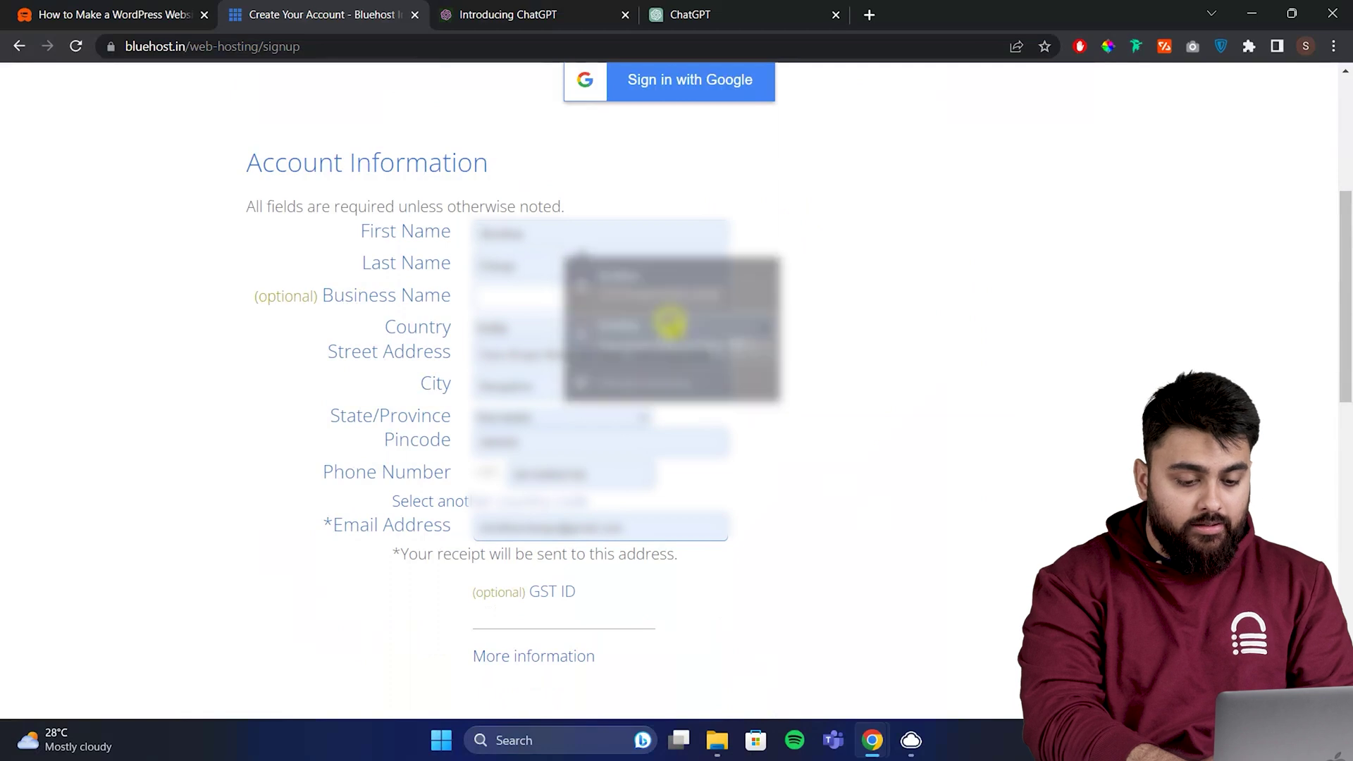
pyautogui.click(669, 326)
pyautogui.scroll(-1, 619, 296)
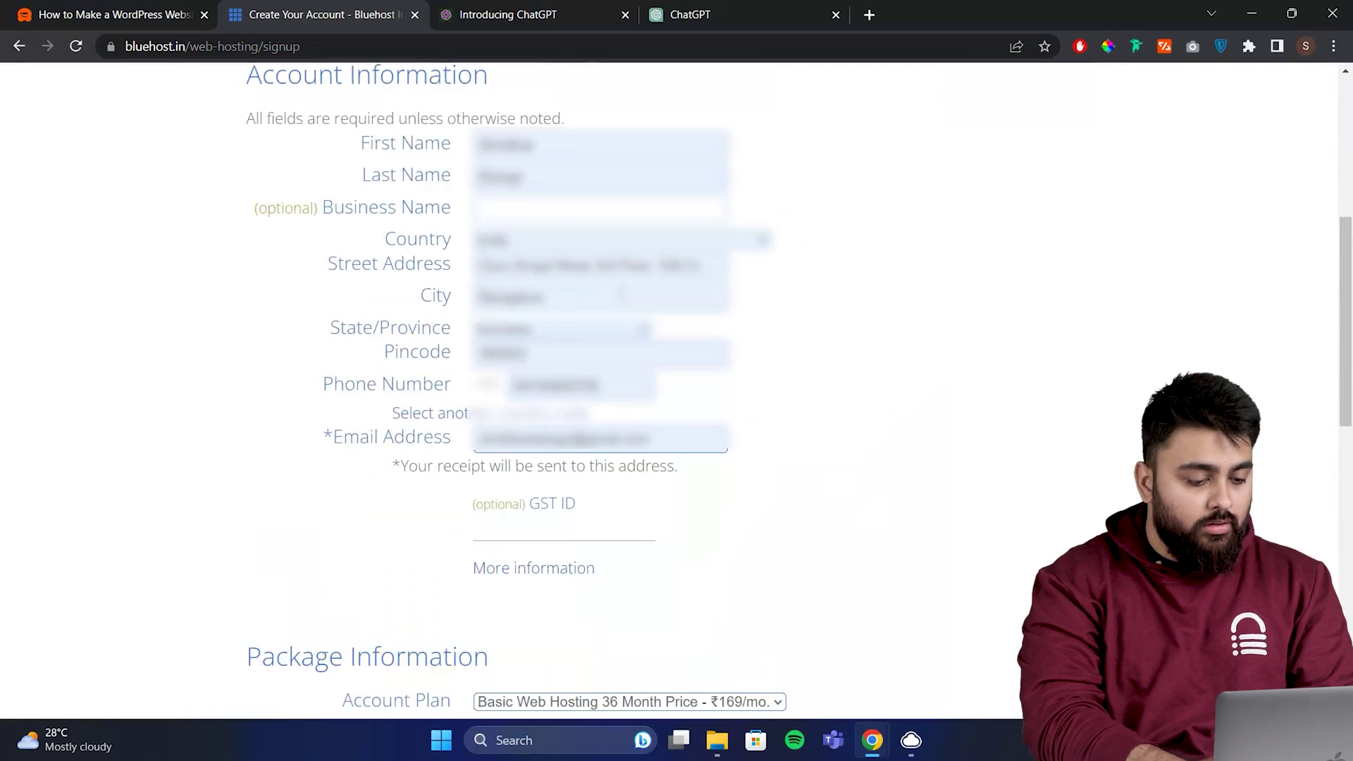
pyautogui.scroll(-5, 619, 296)
# Choose the 12-month Basic Web Hosting plan without the domain privacy and Comodo SSL add-ons
pyautogui.click(768, 262)
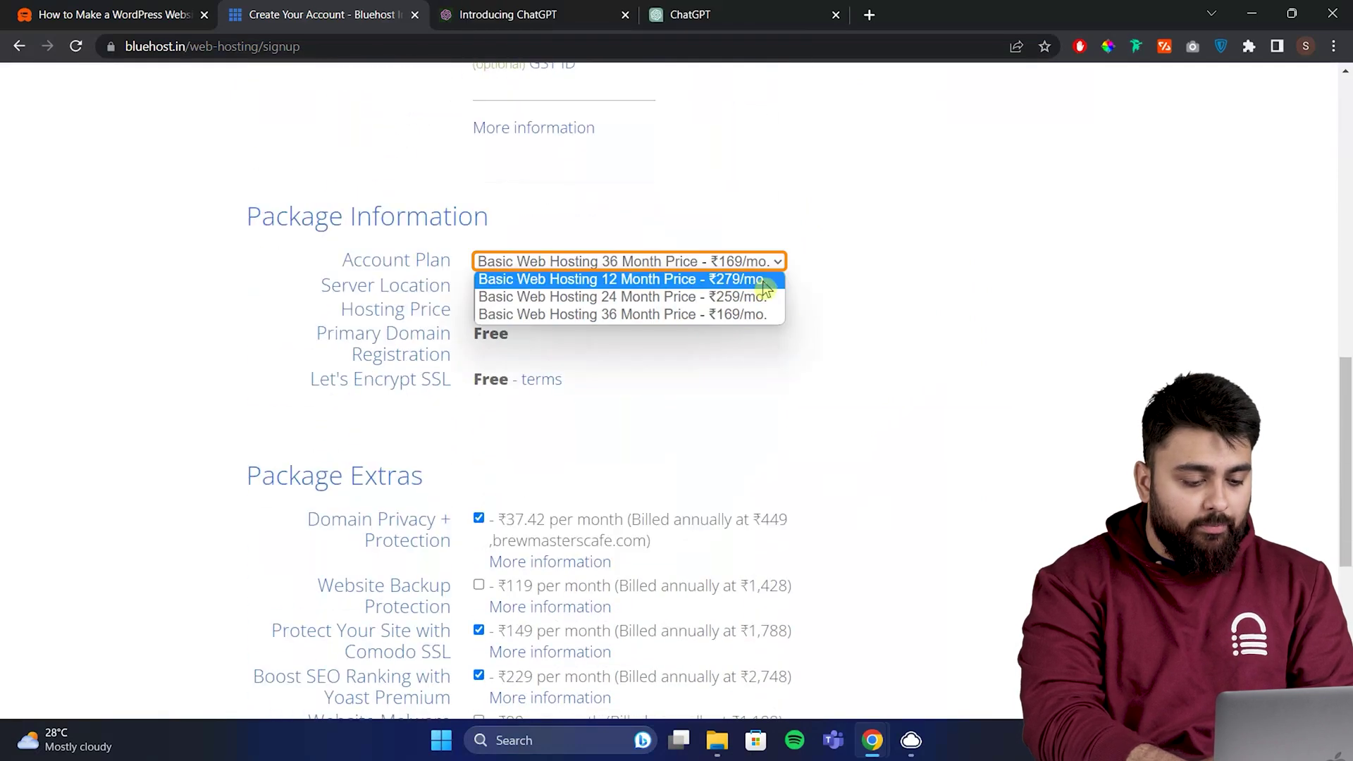
pyautogui.click(634, 281)
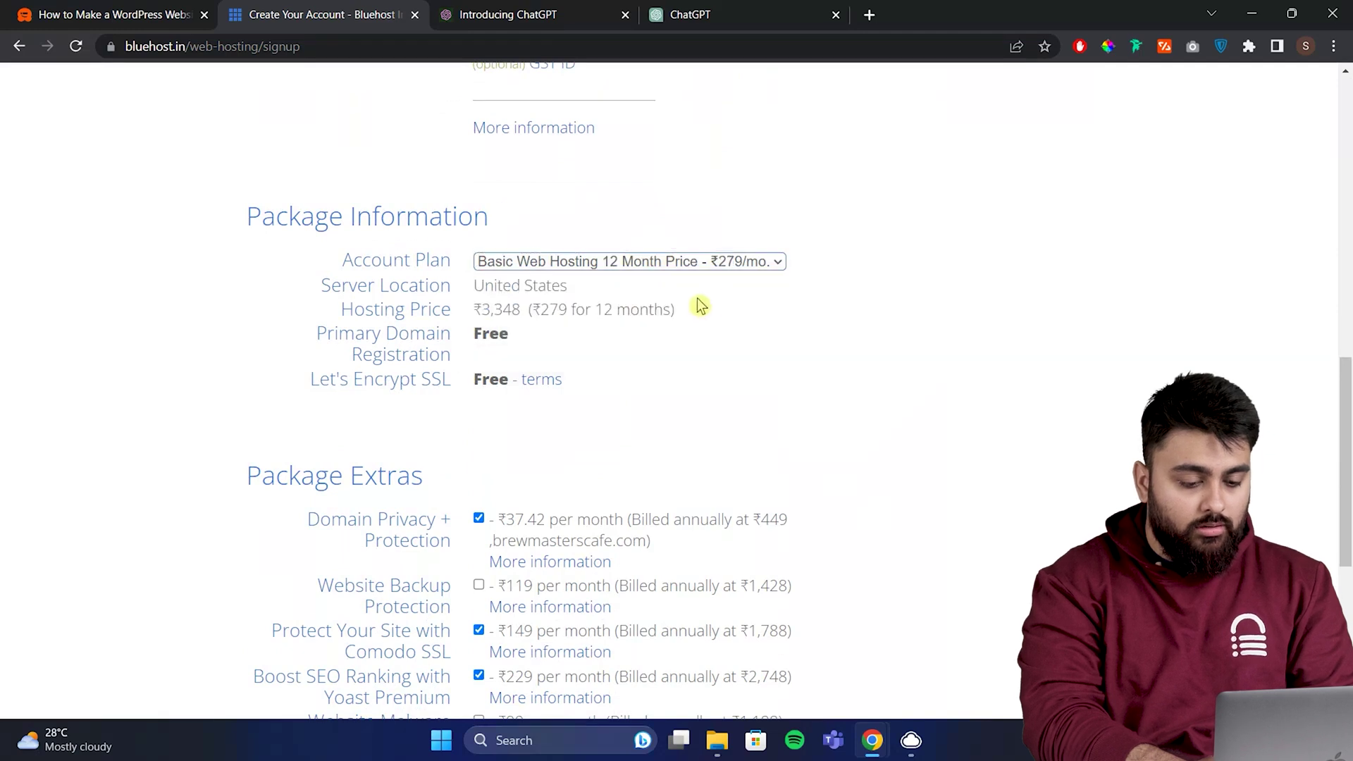
pyautogui.scroll(-3, 700, 305)
pyautogui.click(478, 254)
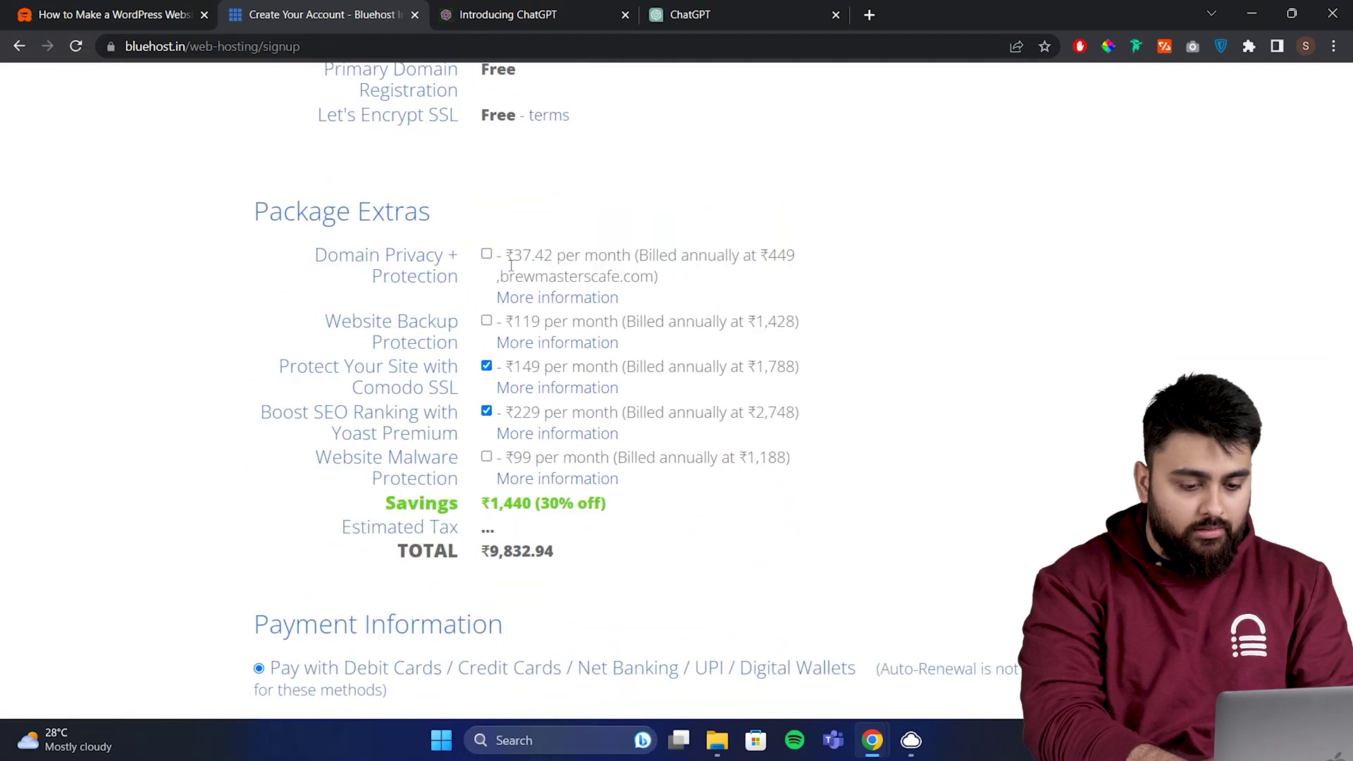
pyautogui.click(480, 366)
pyautogui.scroll(-2, 493, 421)
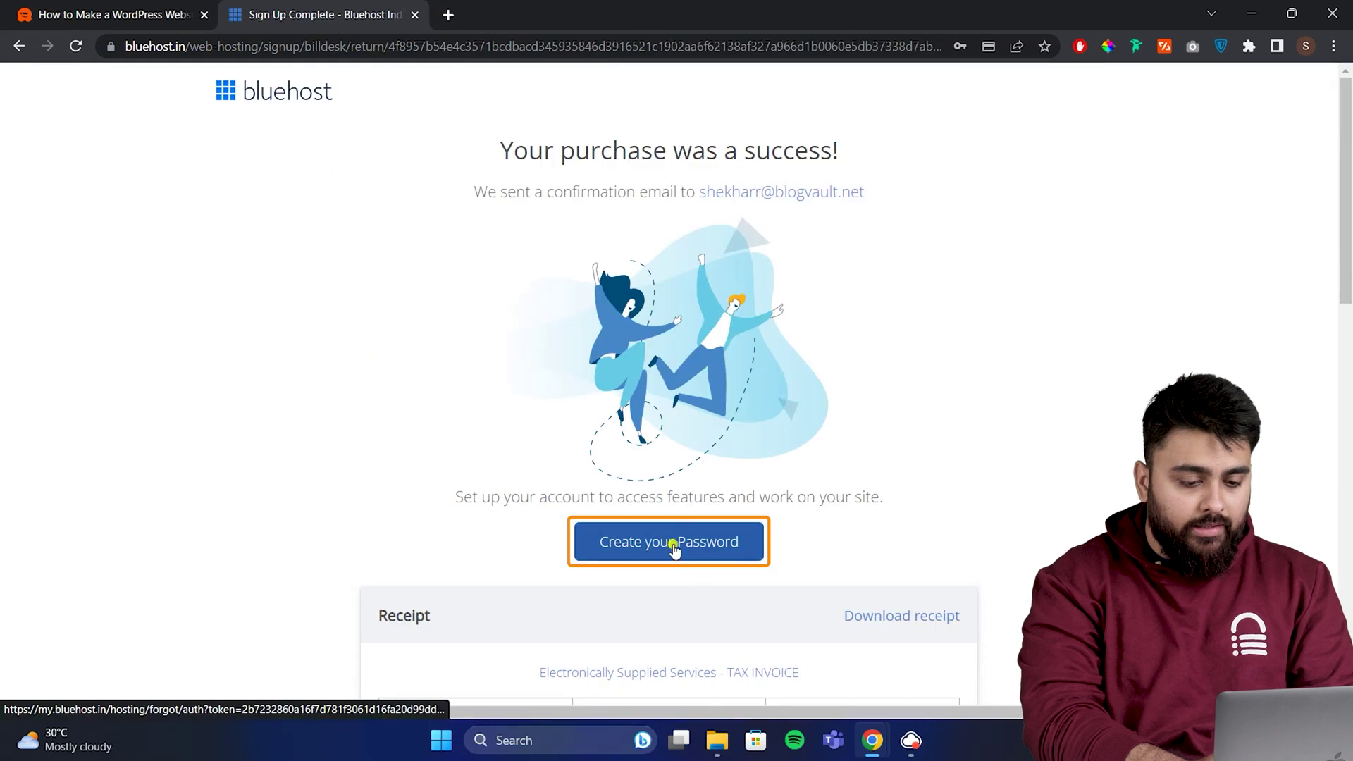
pyautogui.click(675, 548)
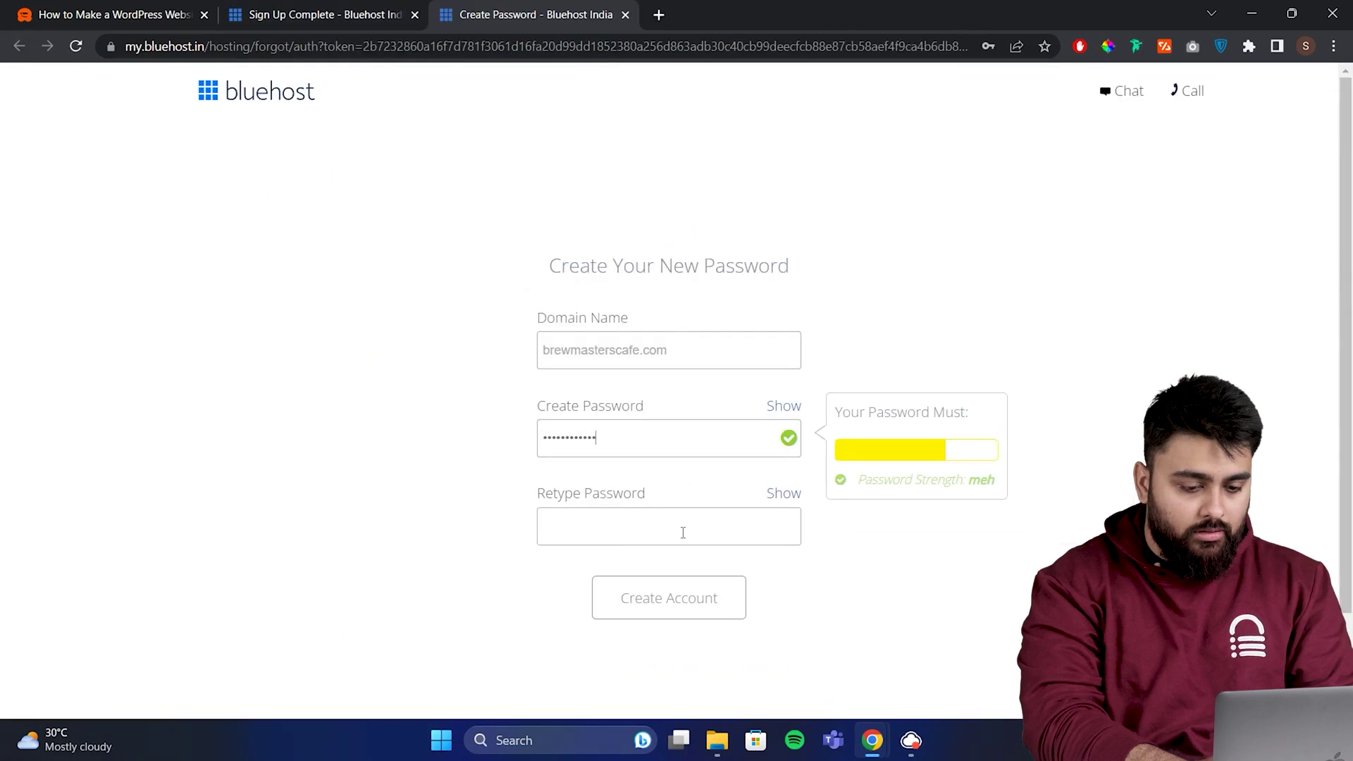
# Enter and confirm the account password, then create the hosting account
pyautogui.click(683, 531)
pyautogui.hotkey('ctrl', 'v')
pyautogui.click(707, 646)
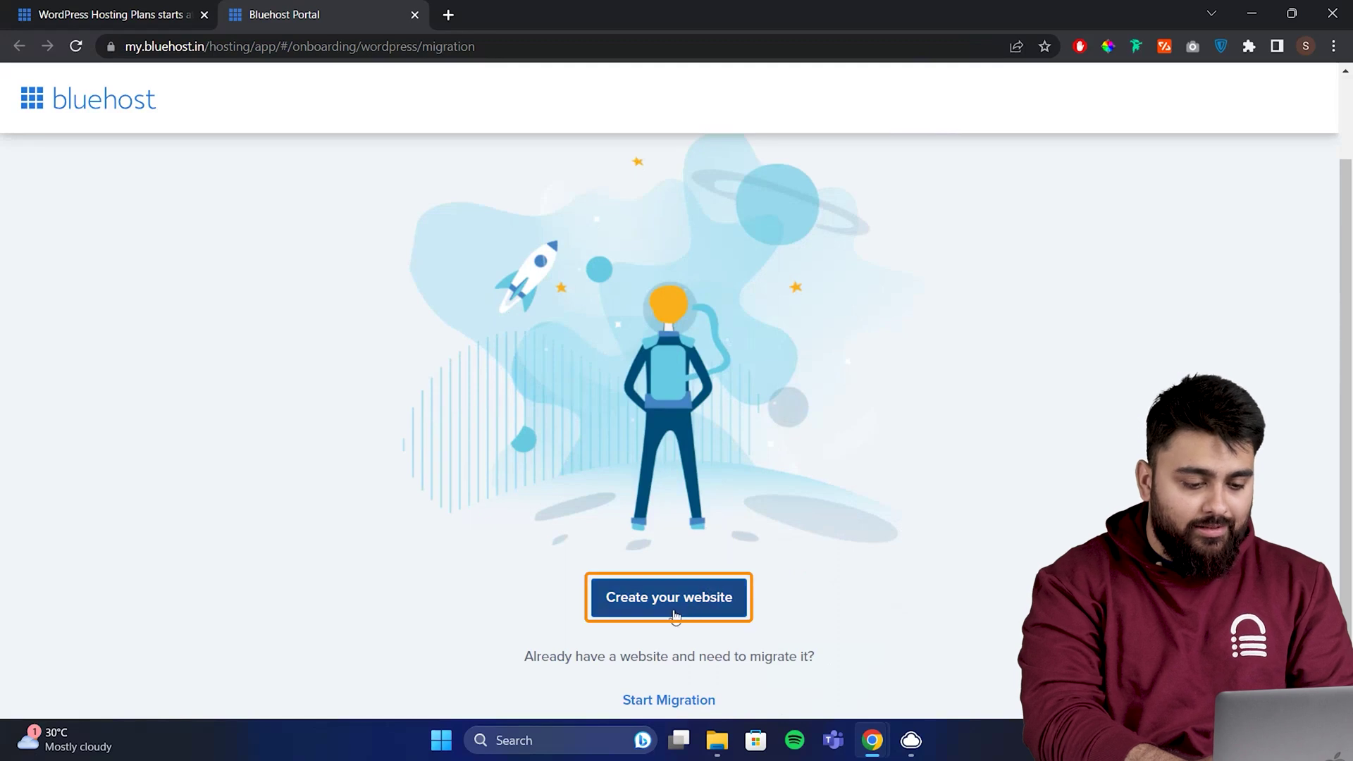
# Create the new website, continuing past the site name questions and skipping the theme choice
pyautogui.click(675, 616)
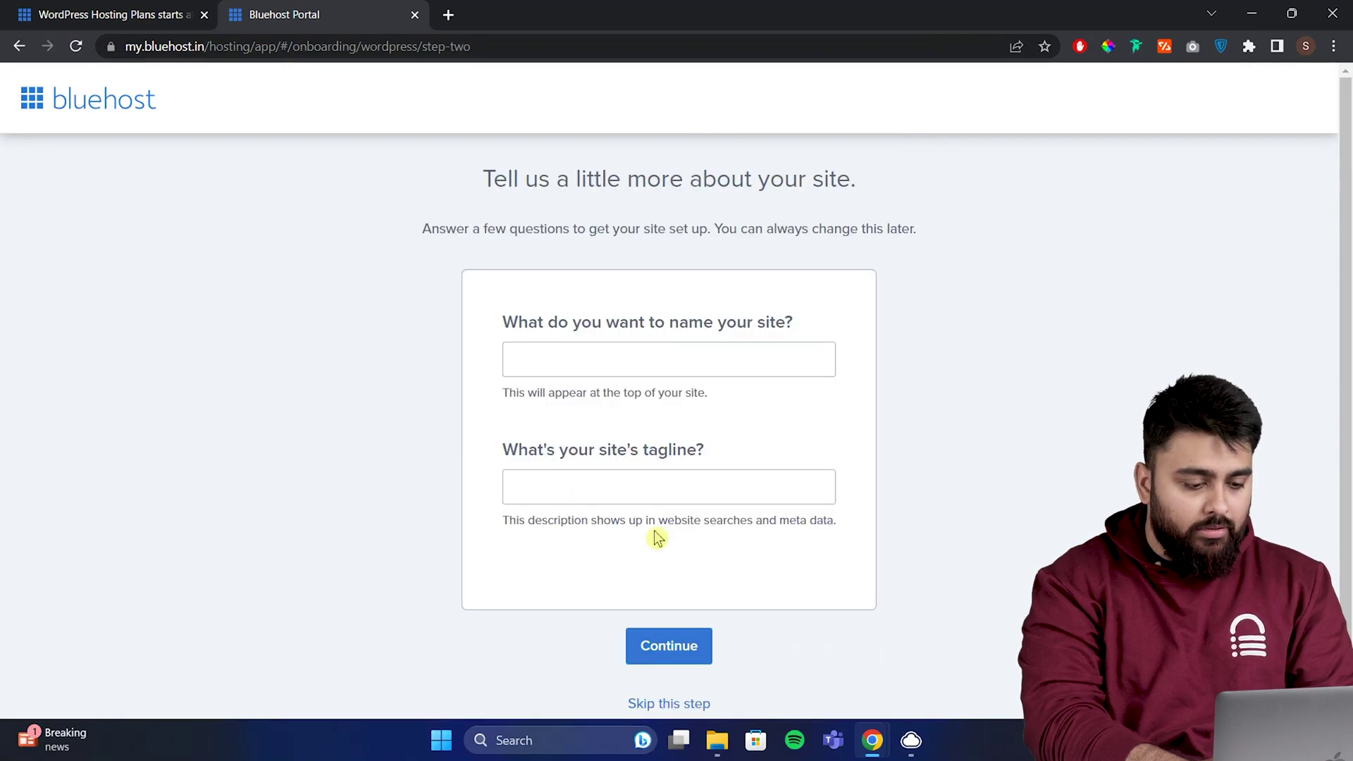
pyautogui.click(662, 642)
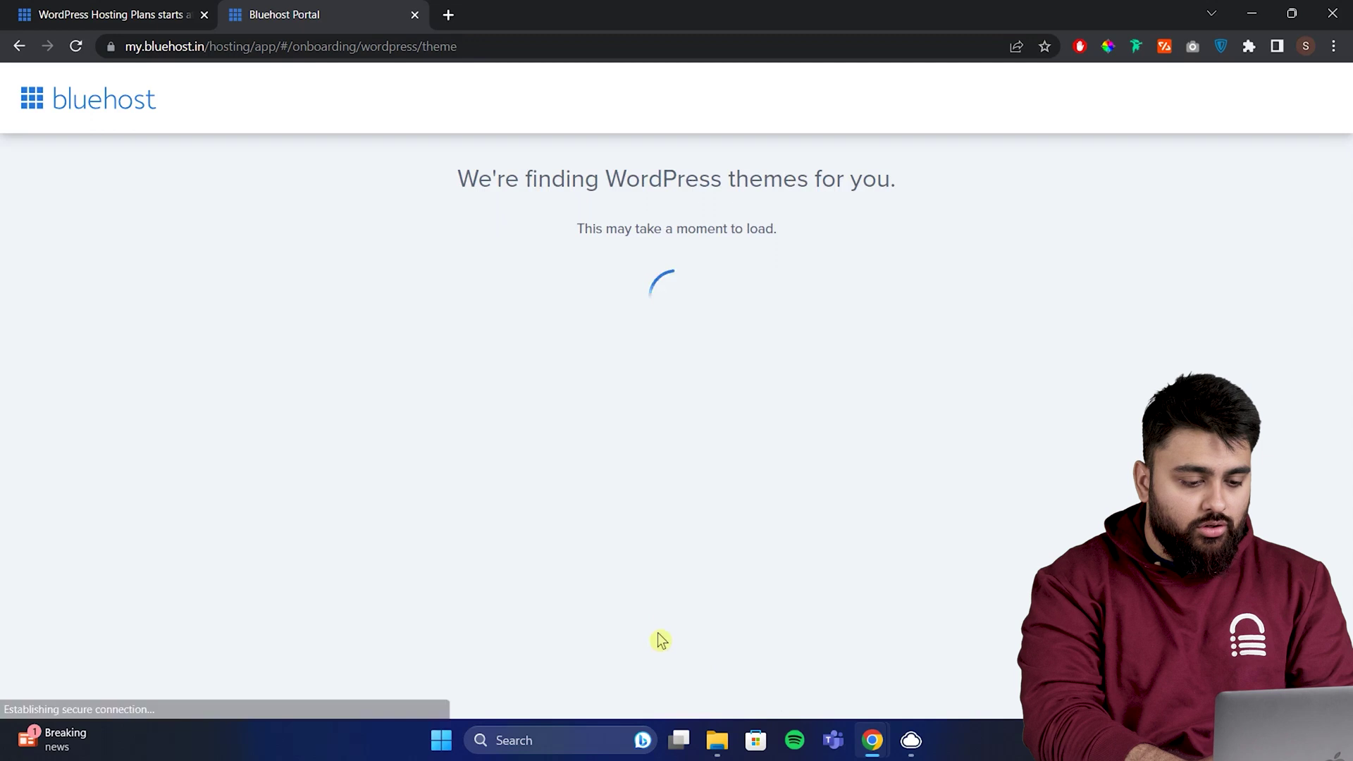
pyautogui.scroll(-6, 643, 574)
pyautogui.scroll(-3, 649, 576)
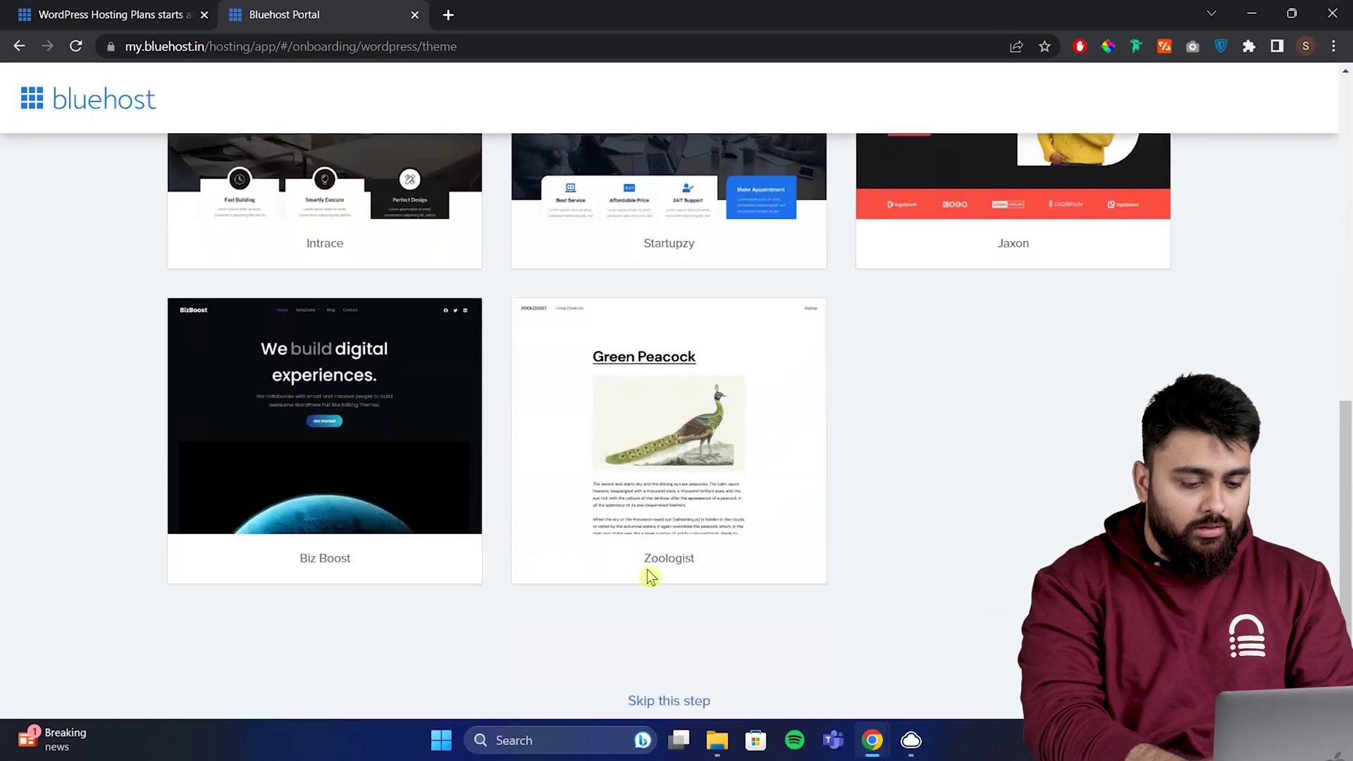
pyautogui.click(665, 700)
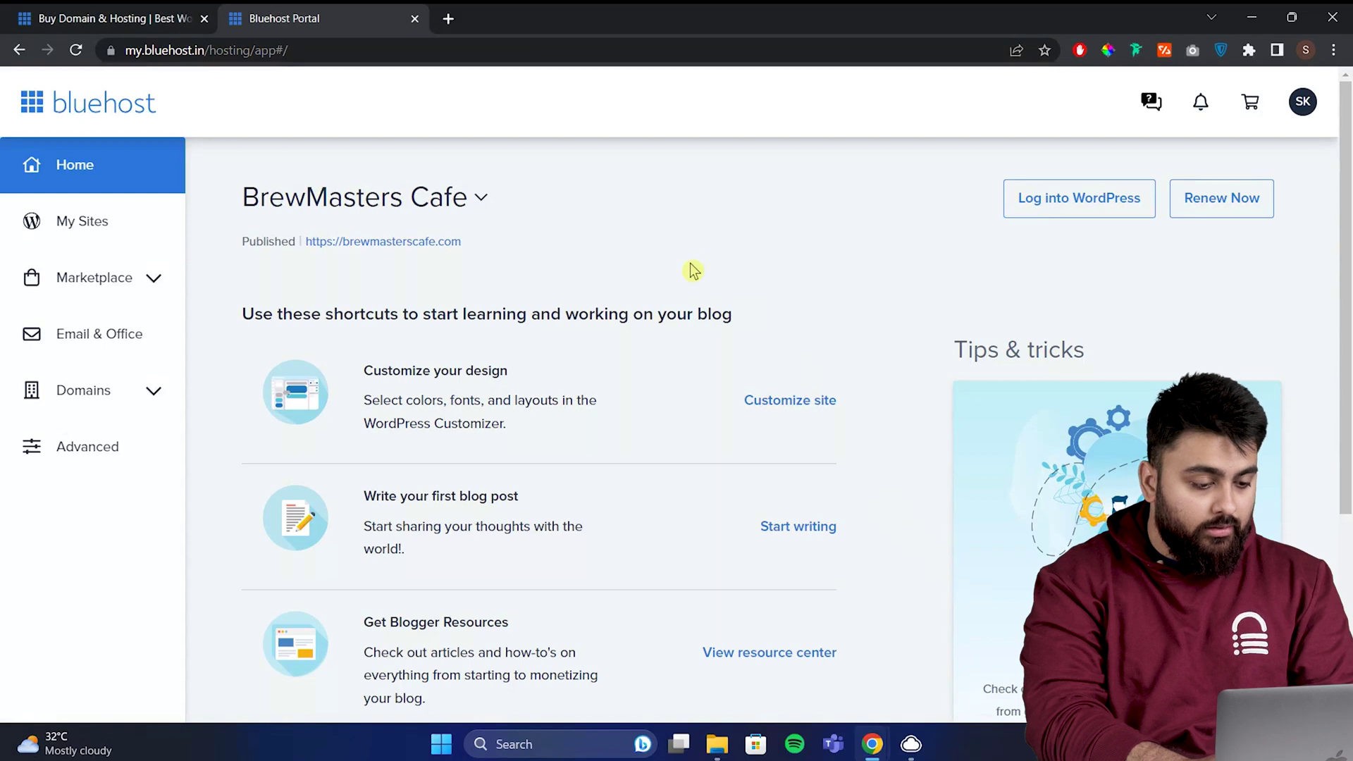
# Open BrewMasters Cafe from My Sites and log into its WordPress dashboard
pyautogui.click(136, 224)
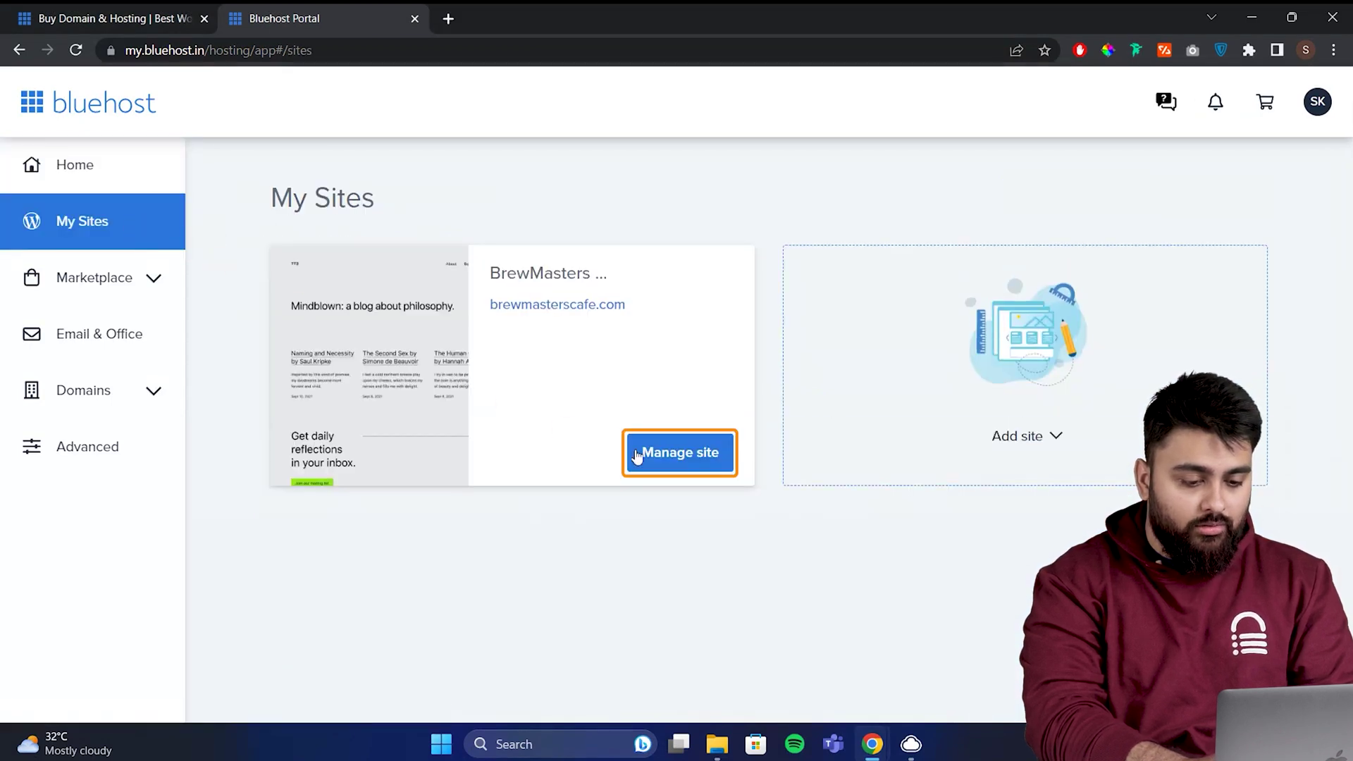
pyautogui.click(682, 466)
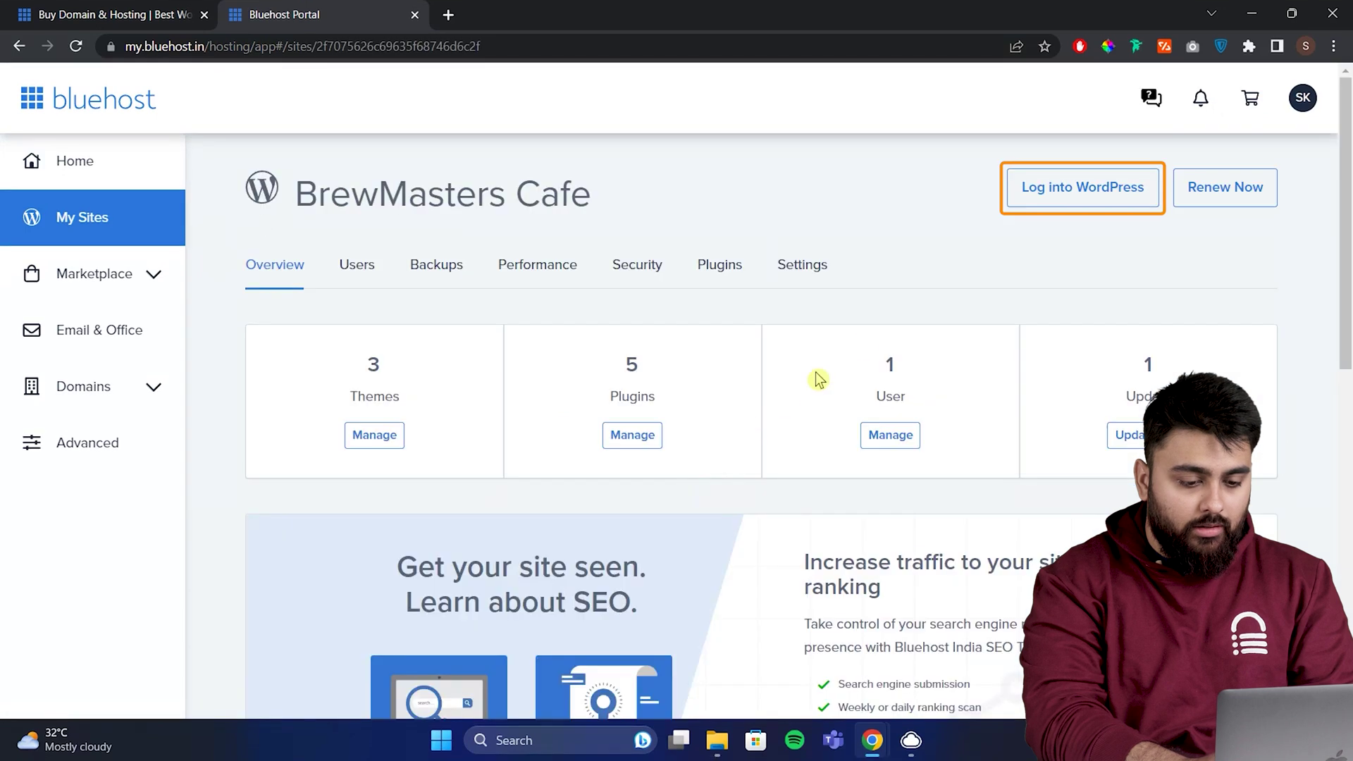
pyautogui.click(1054, 202)
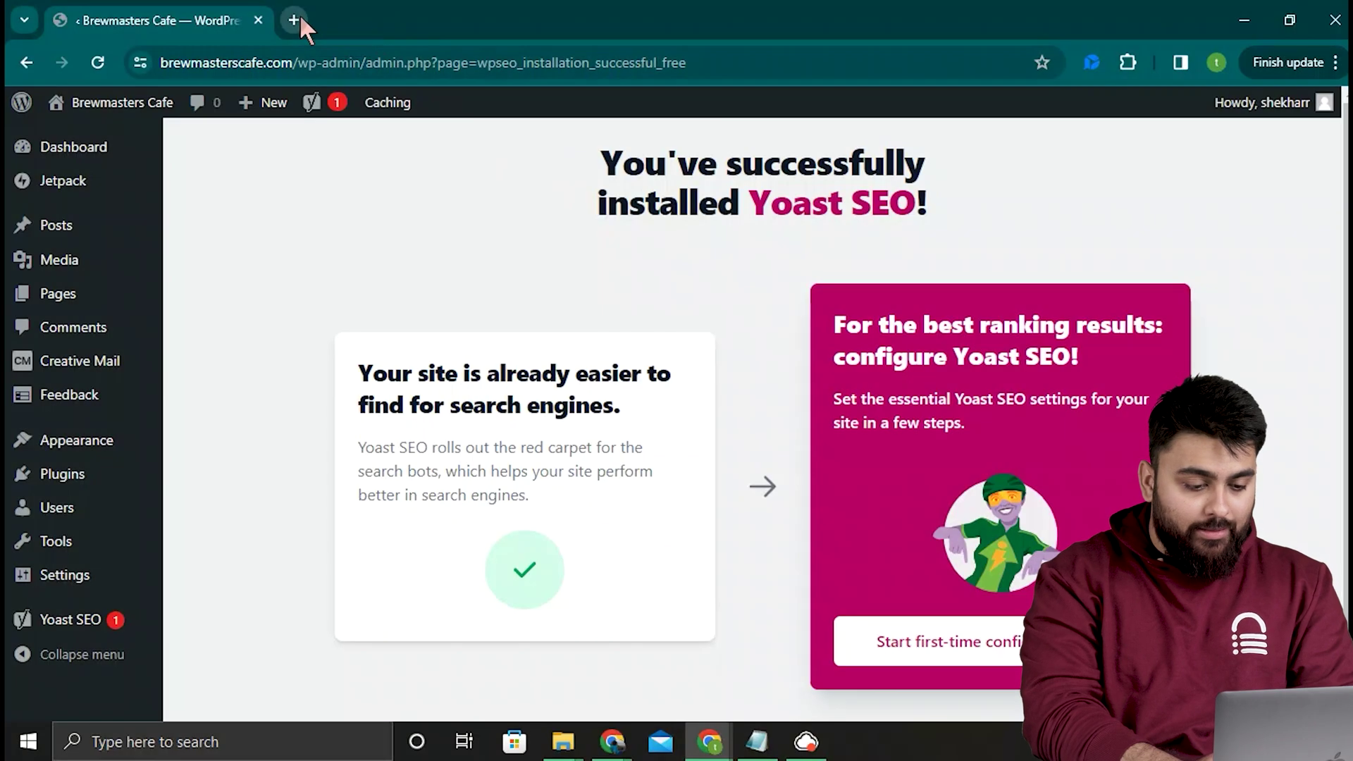
# Load brewmasterscafe.com in a new tab and look over the homepage
pyautogui.click(298, 18)
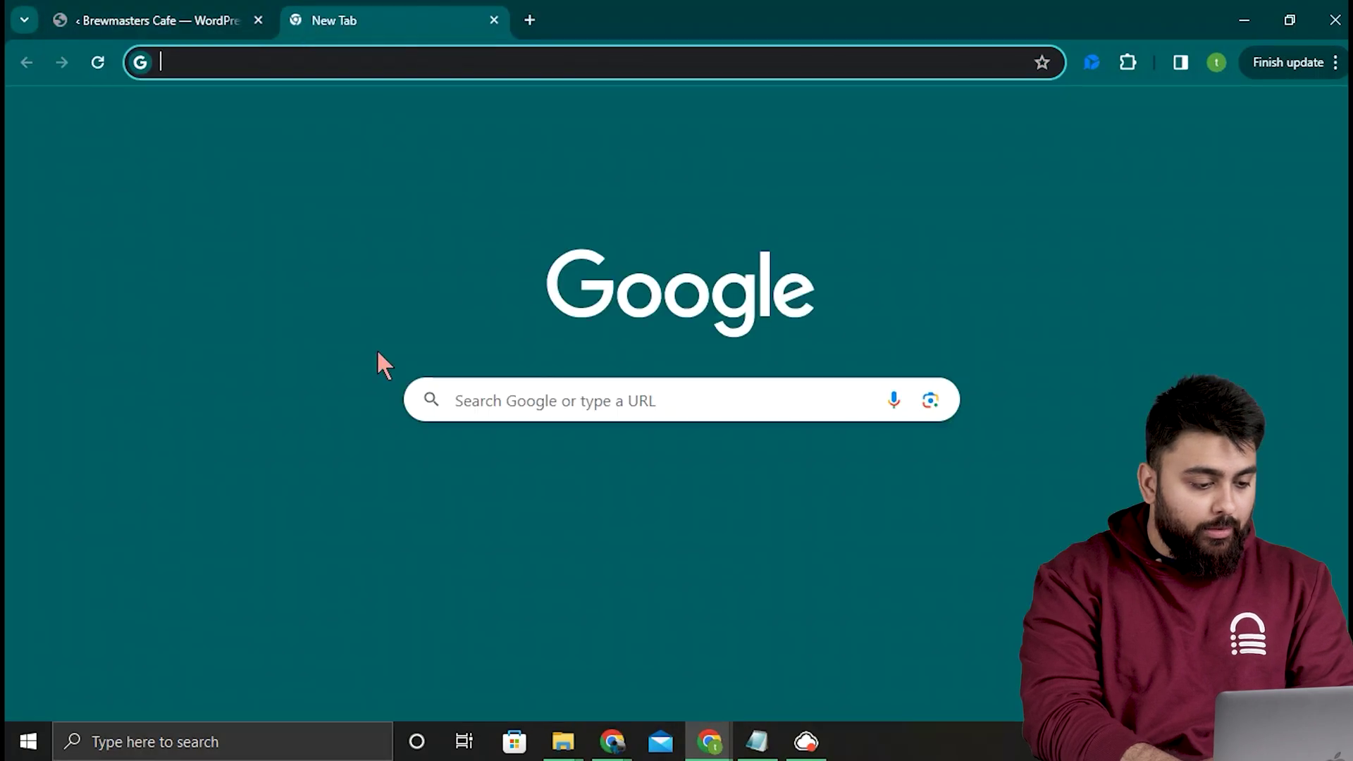
pyautogui.write('brewmasterscafe.com')
pyautogui.press('Return')
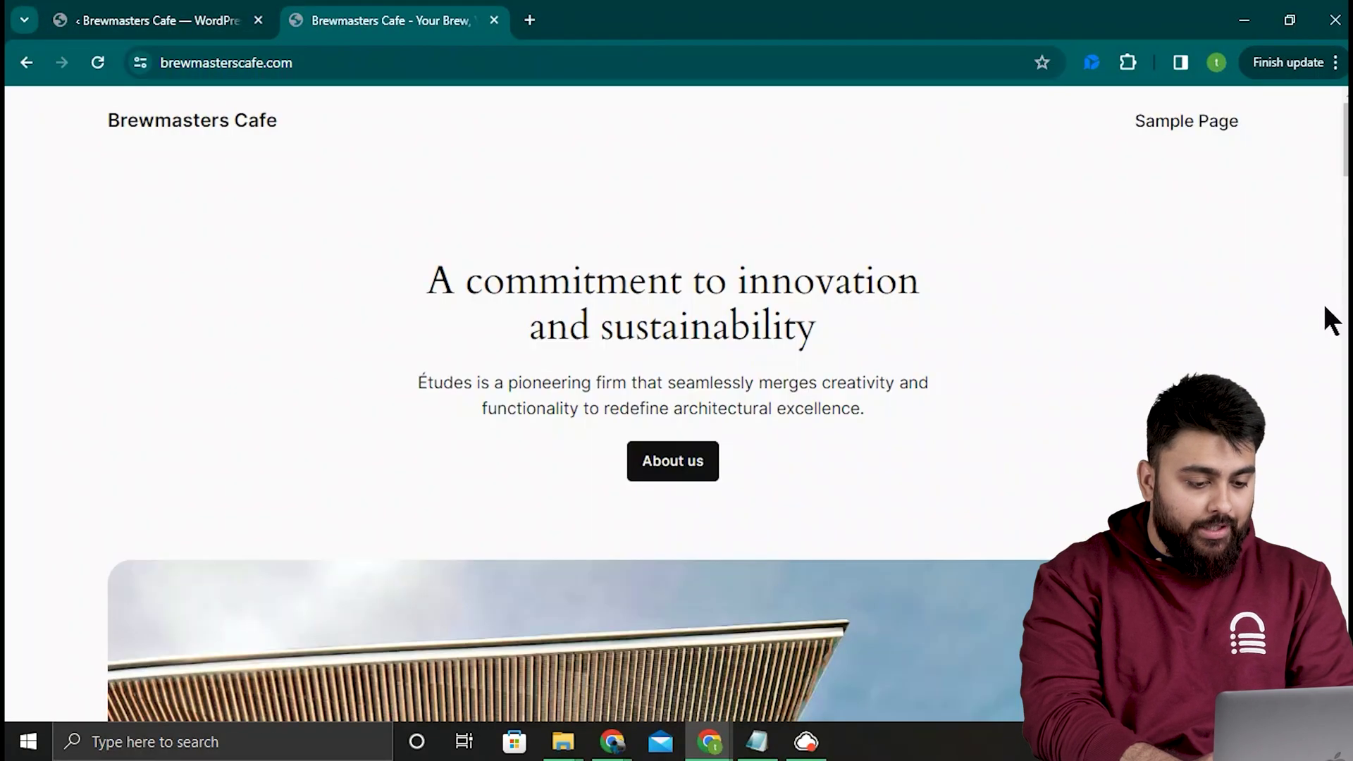
pyautogui.scroll(-7, 1309, 315)
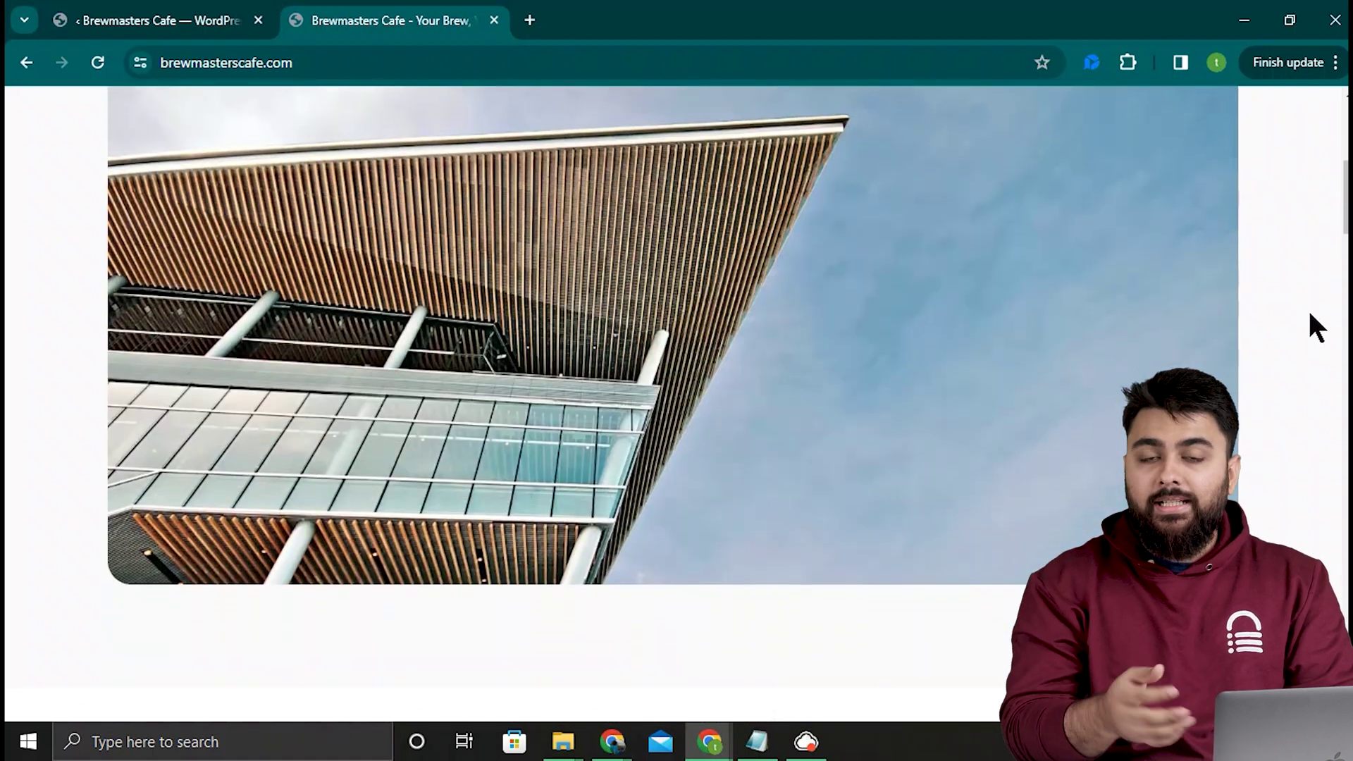
pyautogui.scroll(-10, 1309, 312)
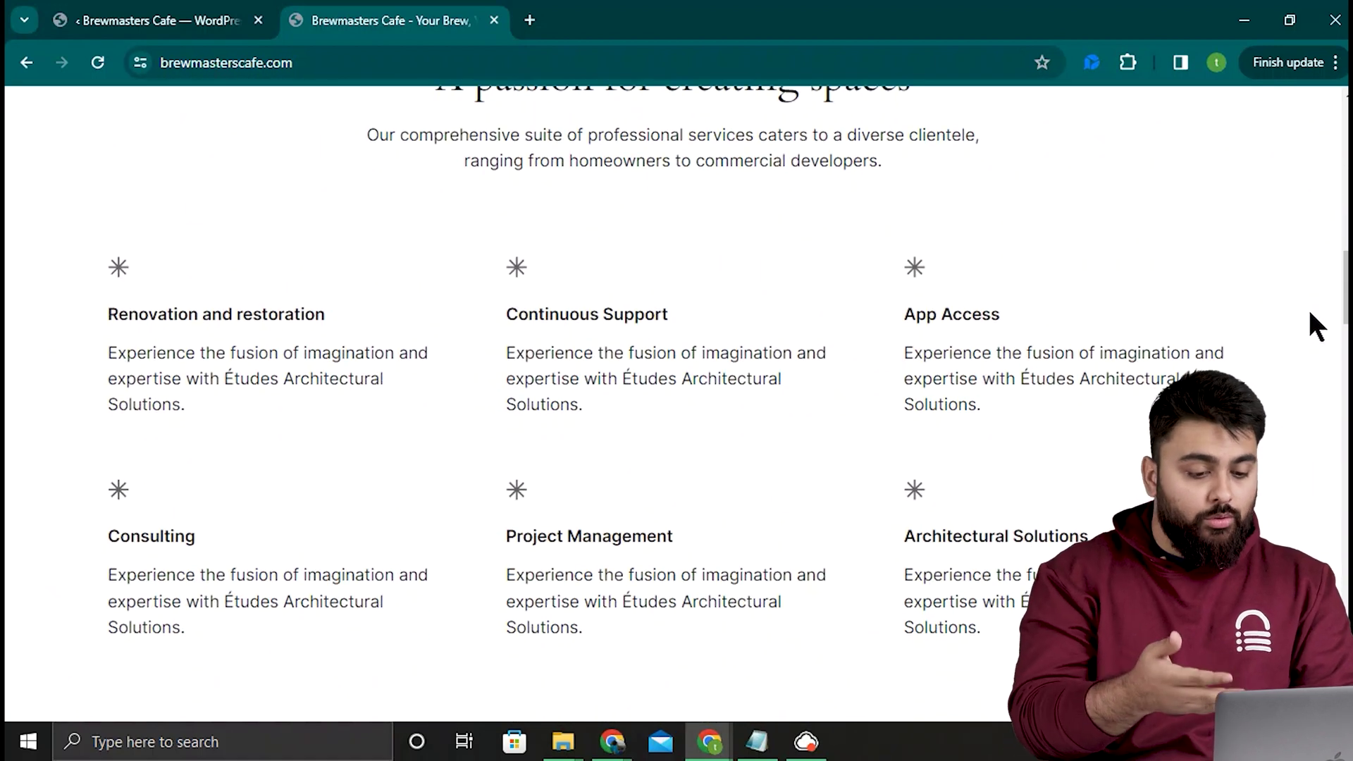
pyautogui.press('Home')
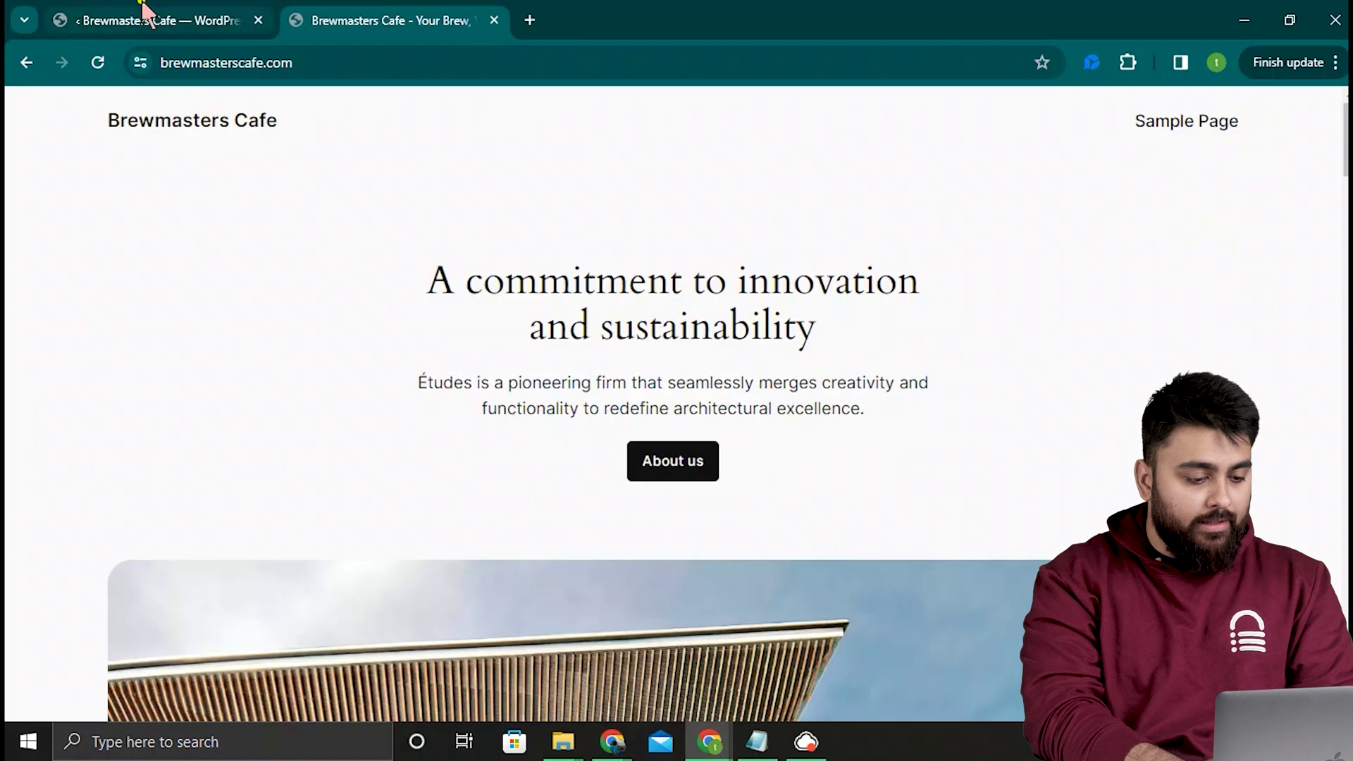
# Back in the admin, search Themes > Add New for Astra and install it
pyautogui.click(144, 10)
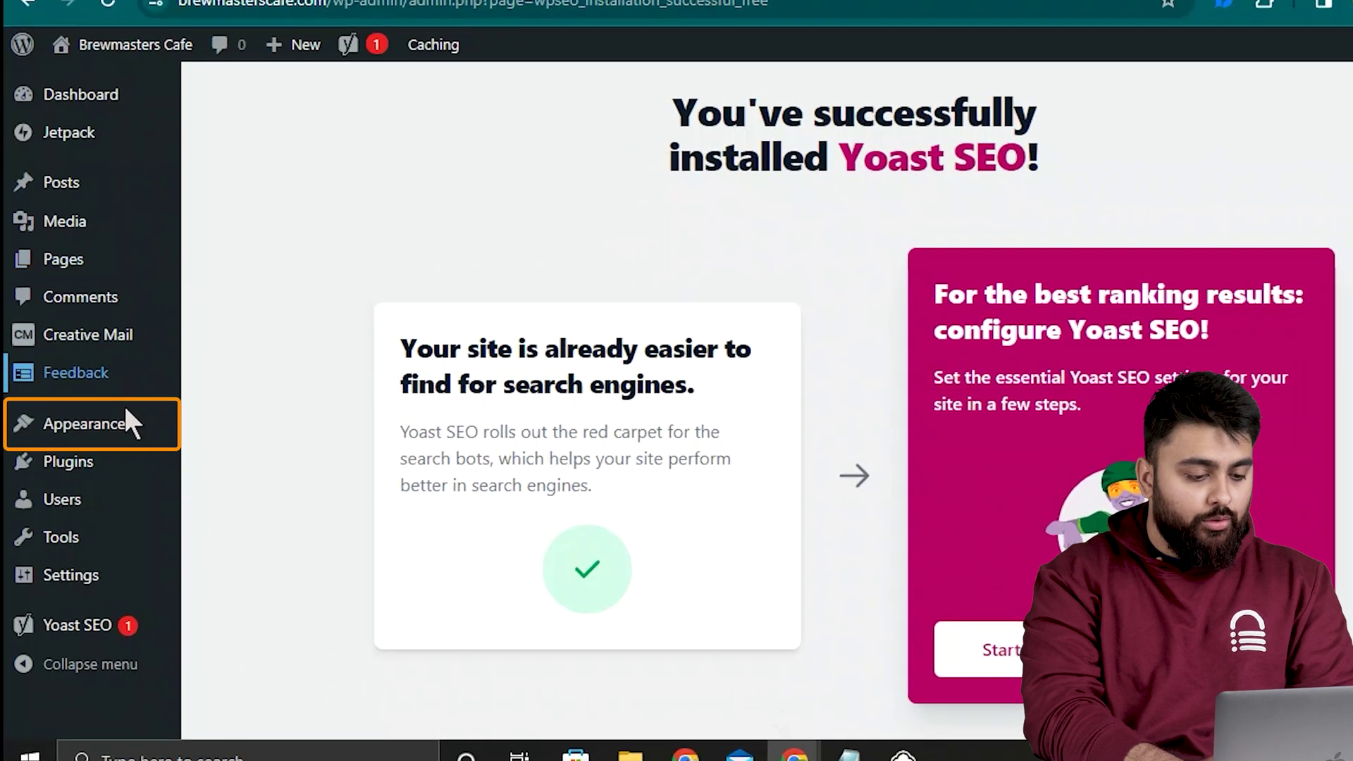
pyautogui.moveTo(99, 440)
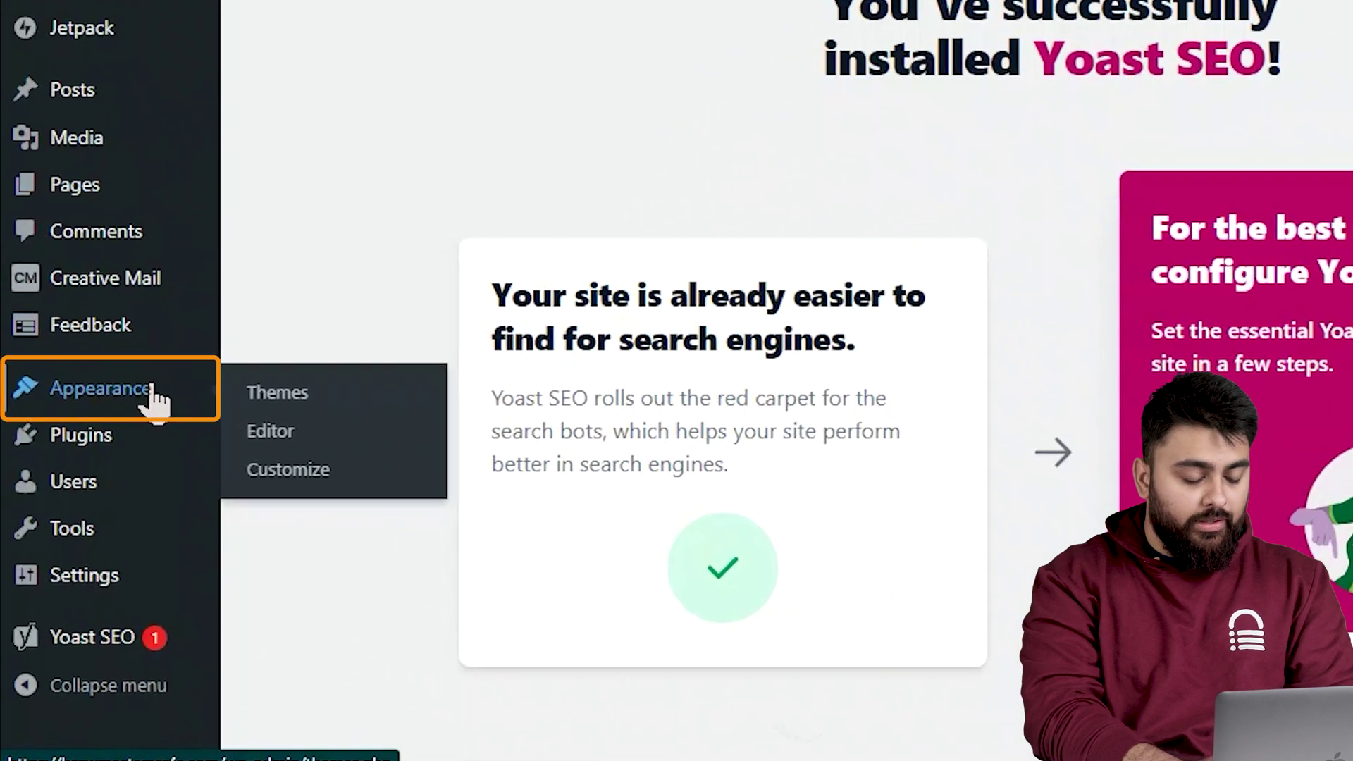
pyautogui.click(334, 388)
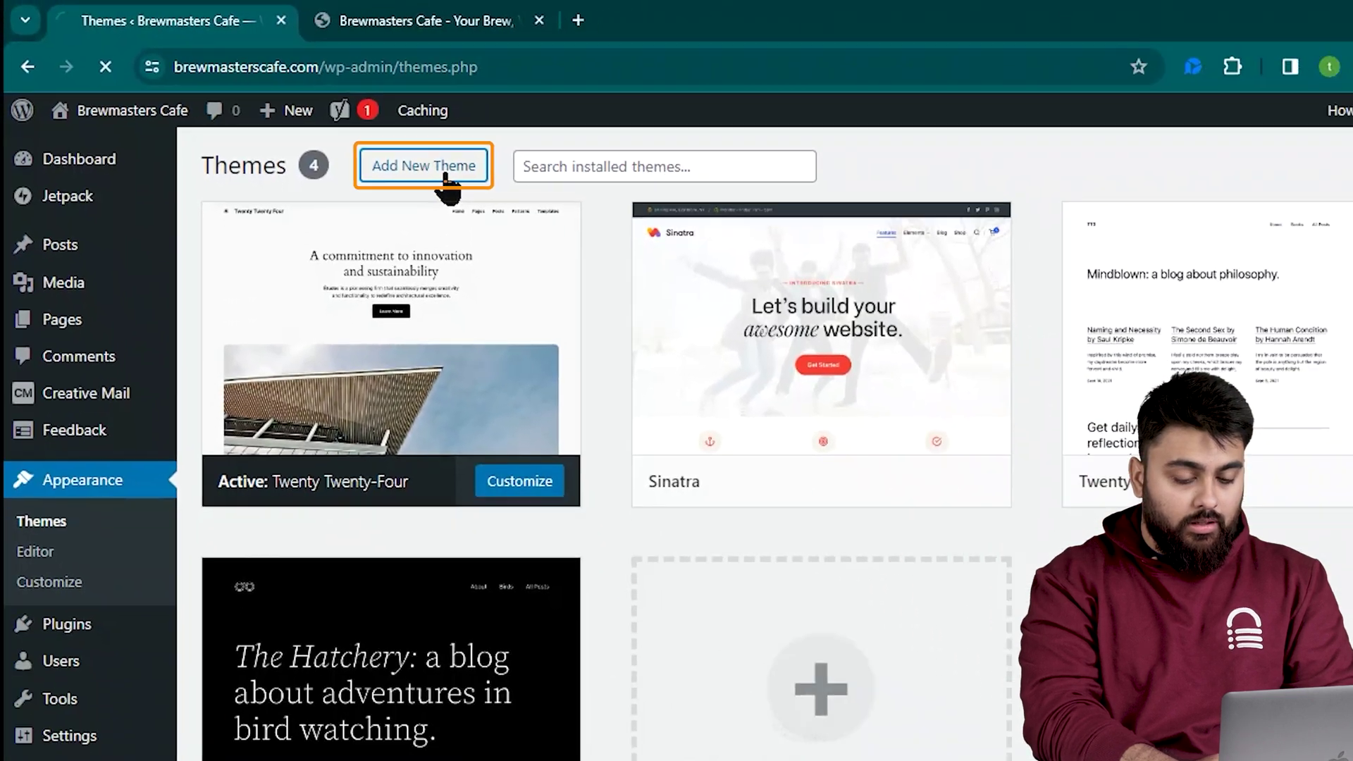
pyautogui.click(445, 172)
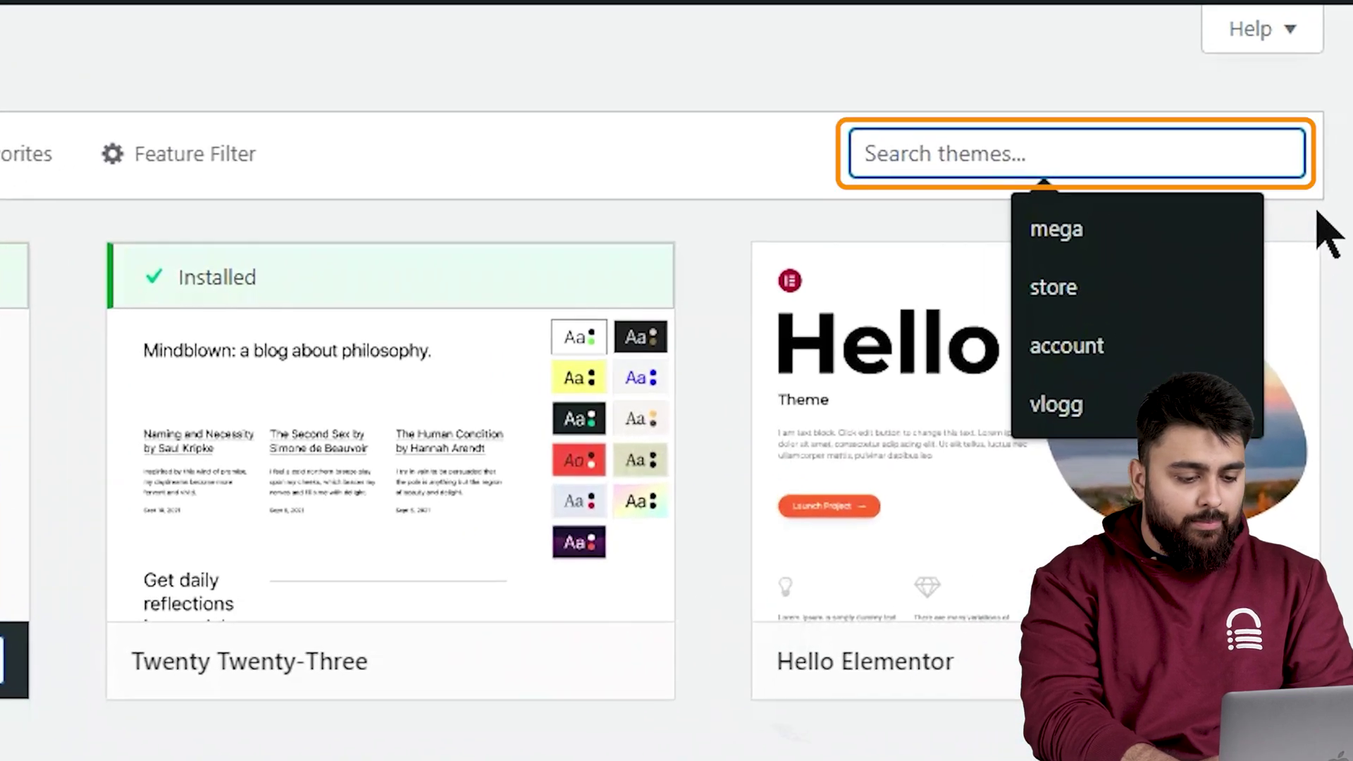
pyautogui.write('Astra')
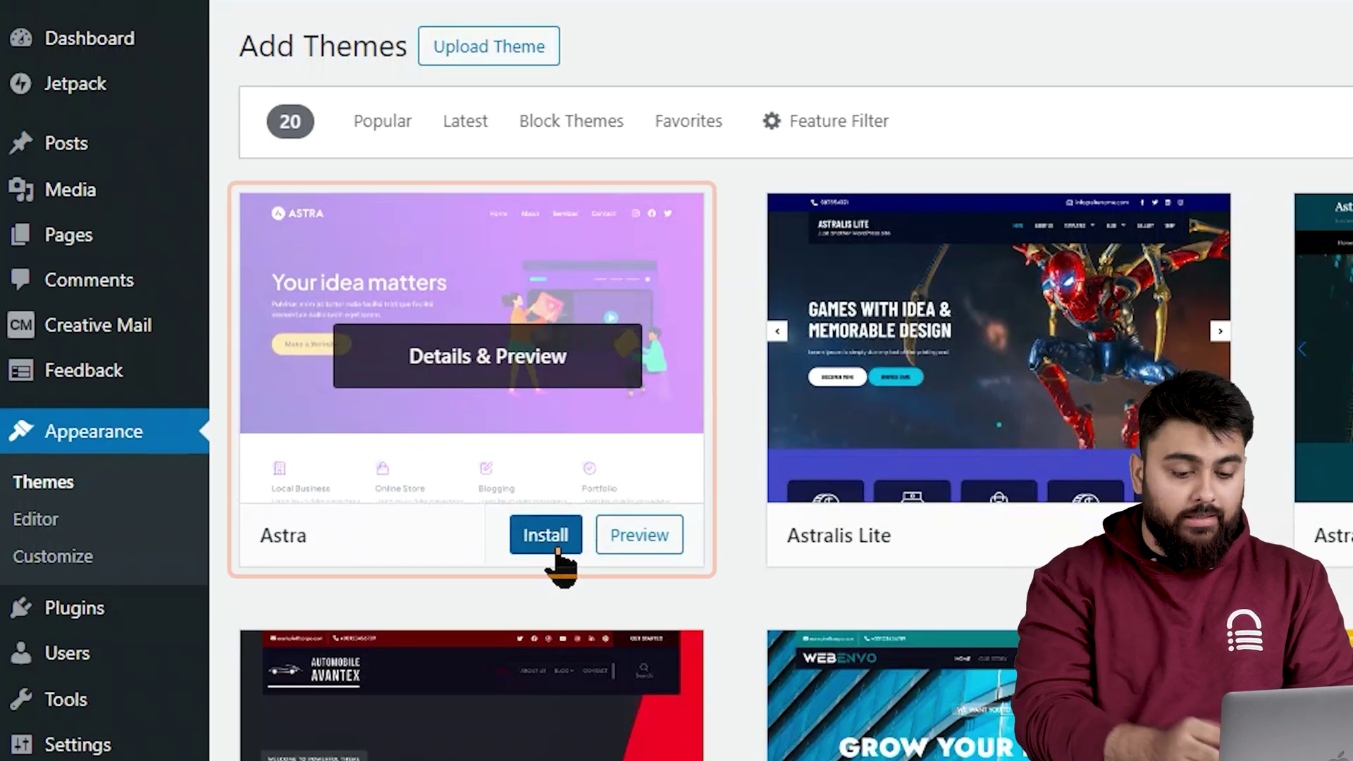
pyautogui.click(558, 546)
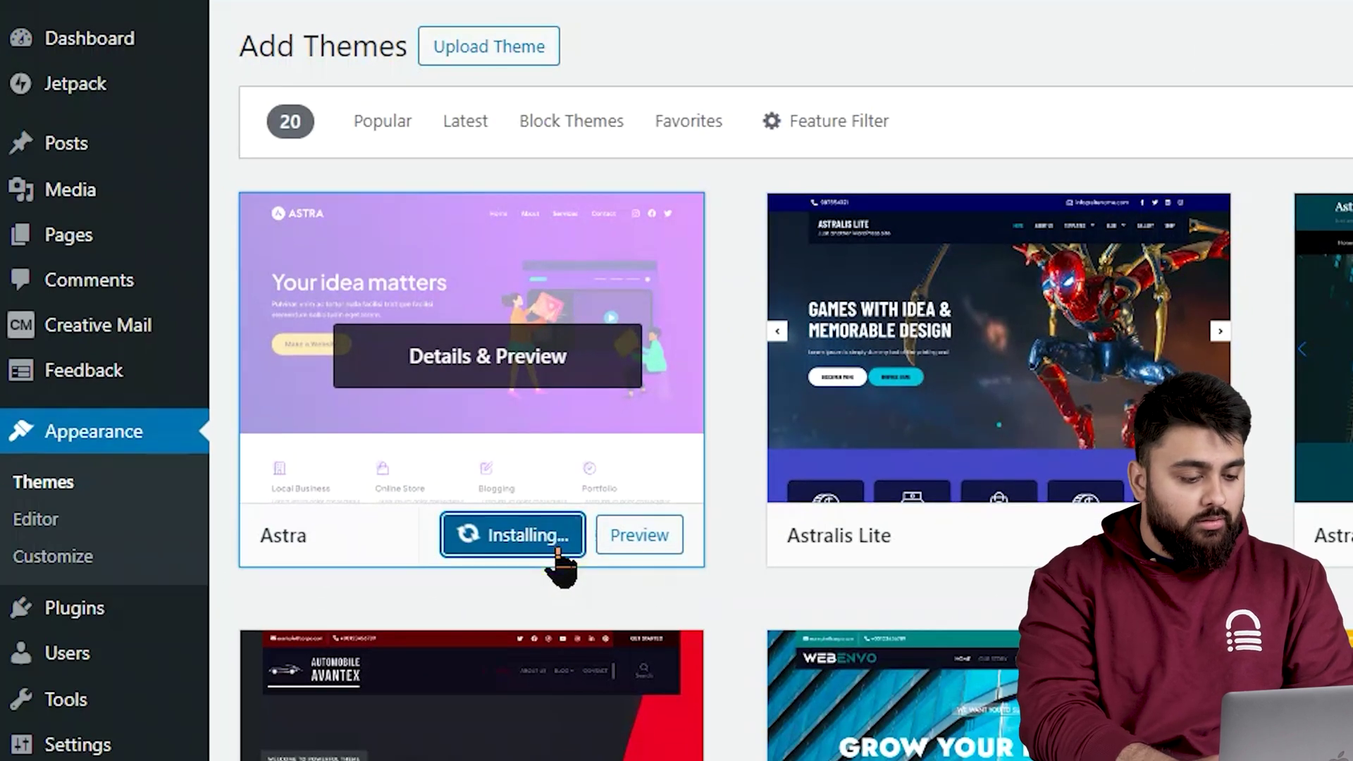
# Activate Astra, then search for and install the Elementor Website Builder plugin
pyautogui.click(539, 551)
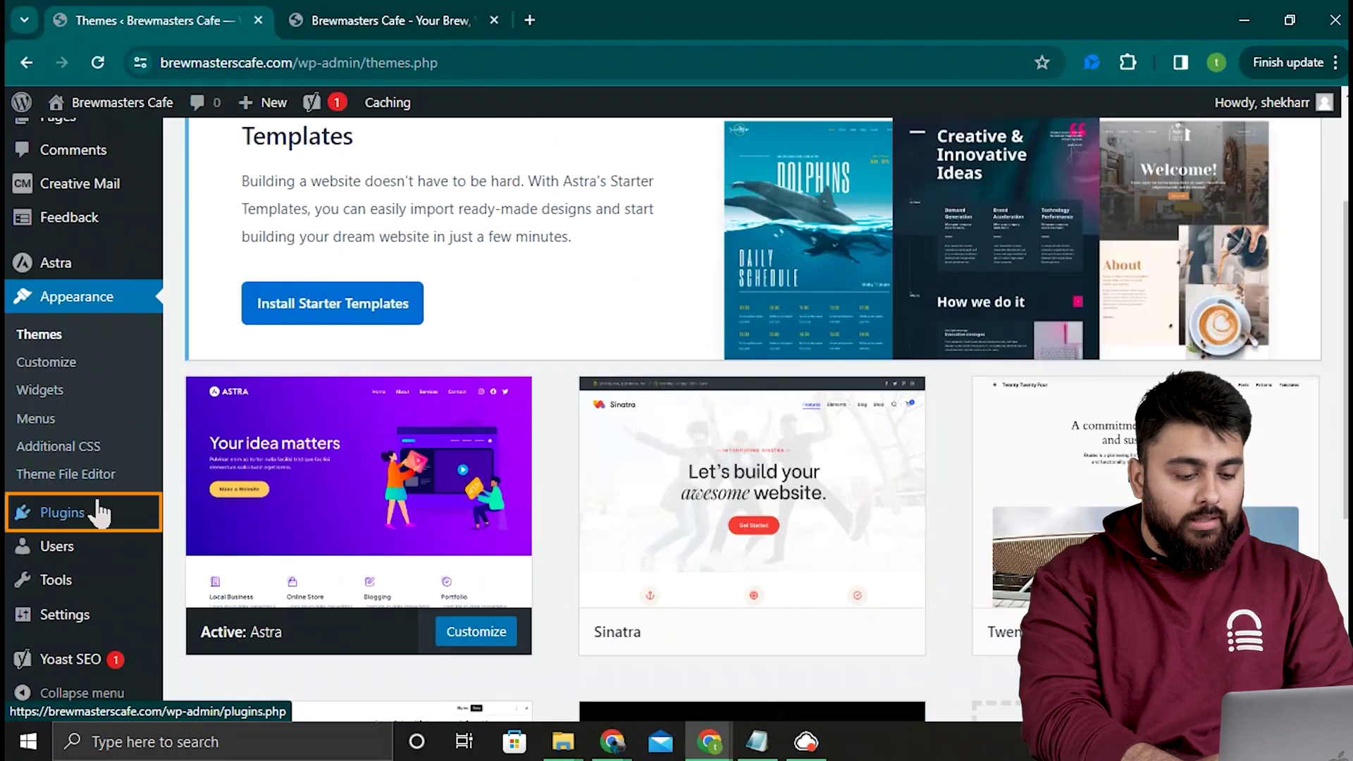
pyautogui.moveTo(96, 526)
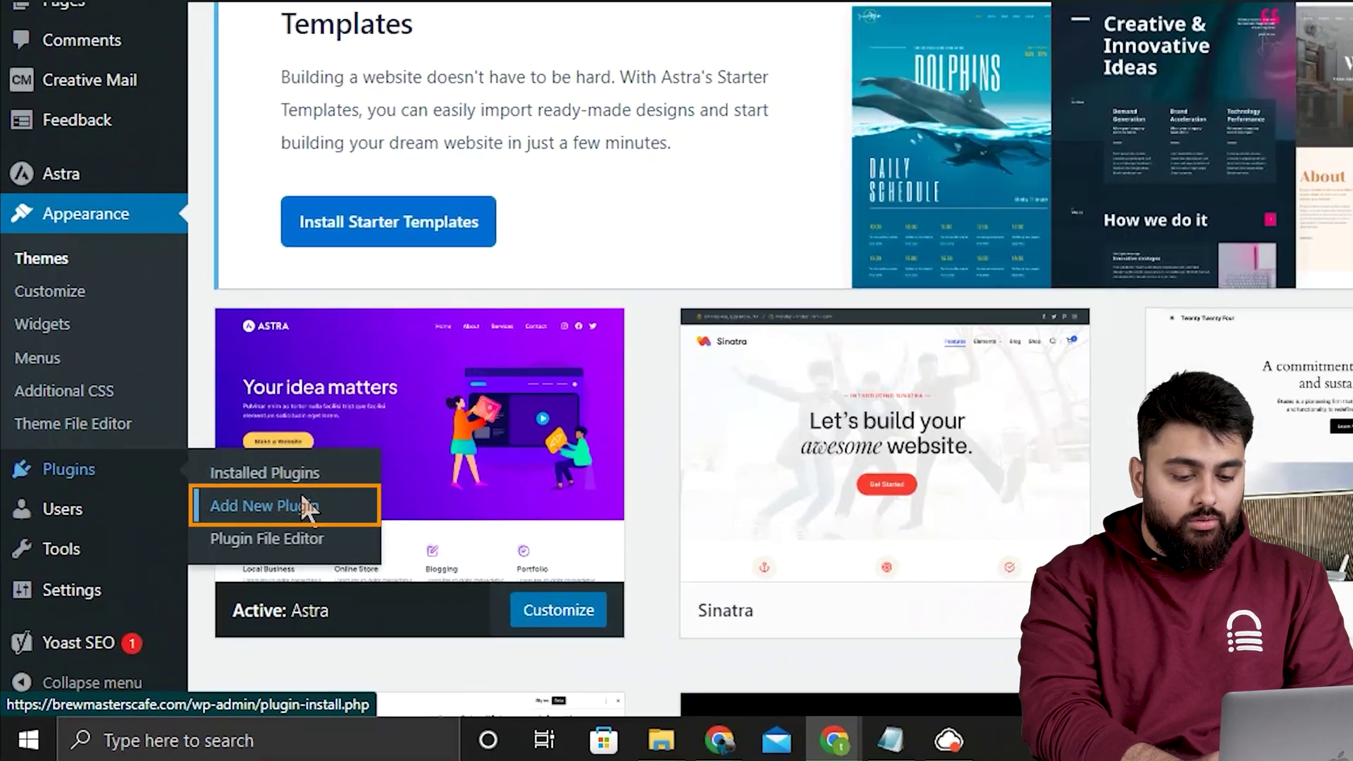
pyautogui.click(338, 473)
pyautogui.click(1292, 205)
pyautogui.write('Elementor')
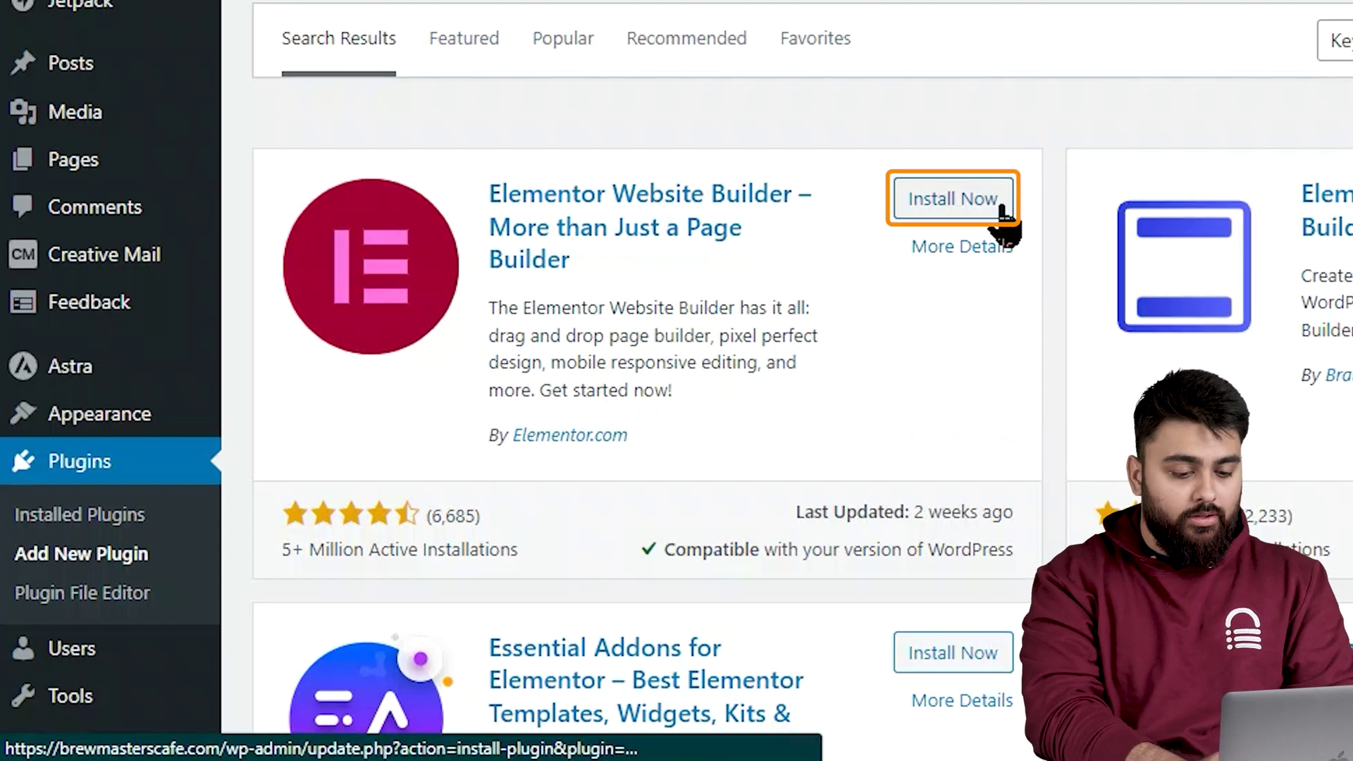
pyautogui.click(1002, 208)
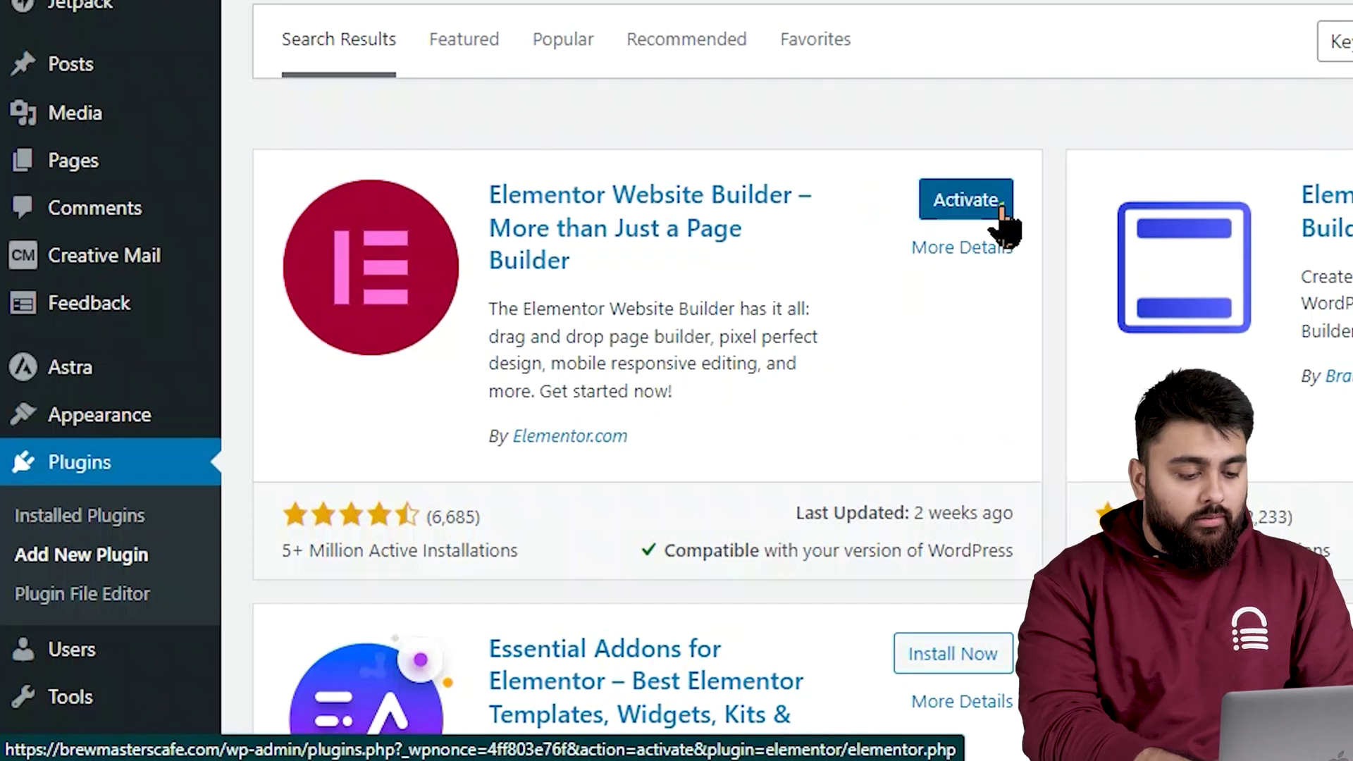
# Search for 'Starter templates' and activate the Starter Templates plugin
pyautogui.write('Starter templae')
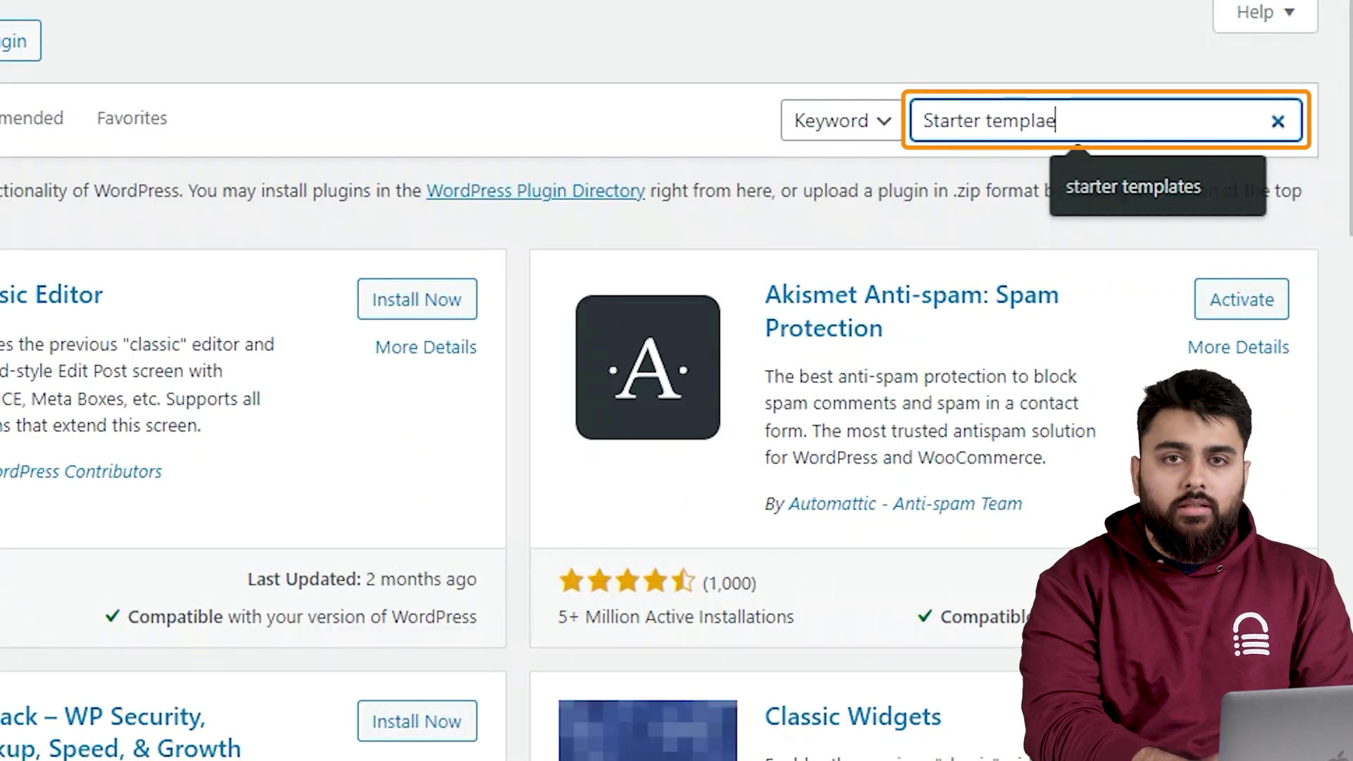
pyautogui.press('BackSpace')
pyautogui.write('tes')
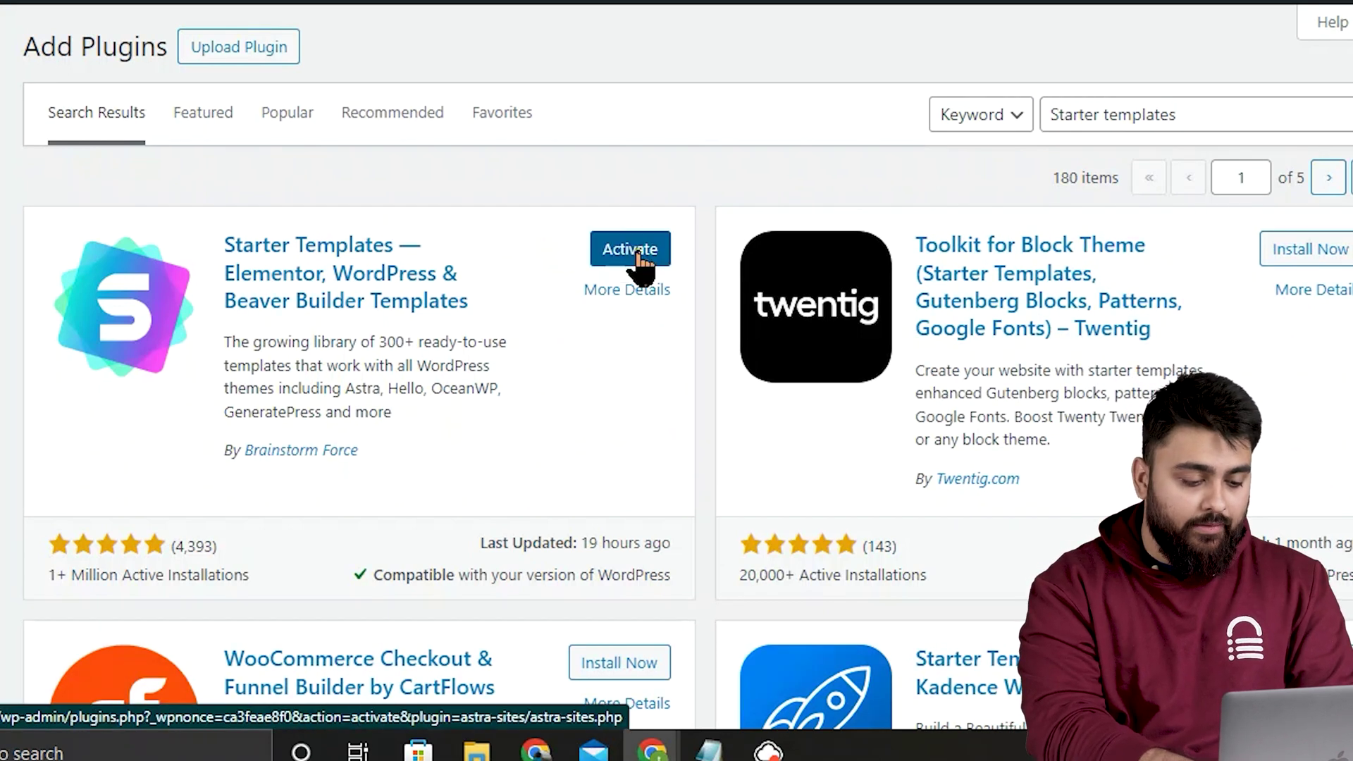
pyautogui.click(638, 250)
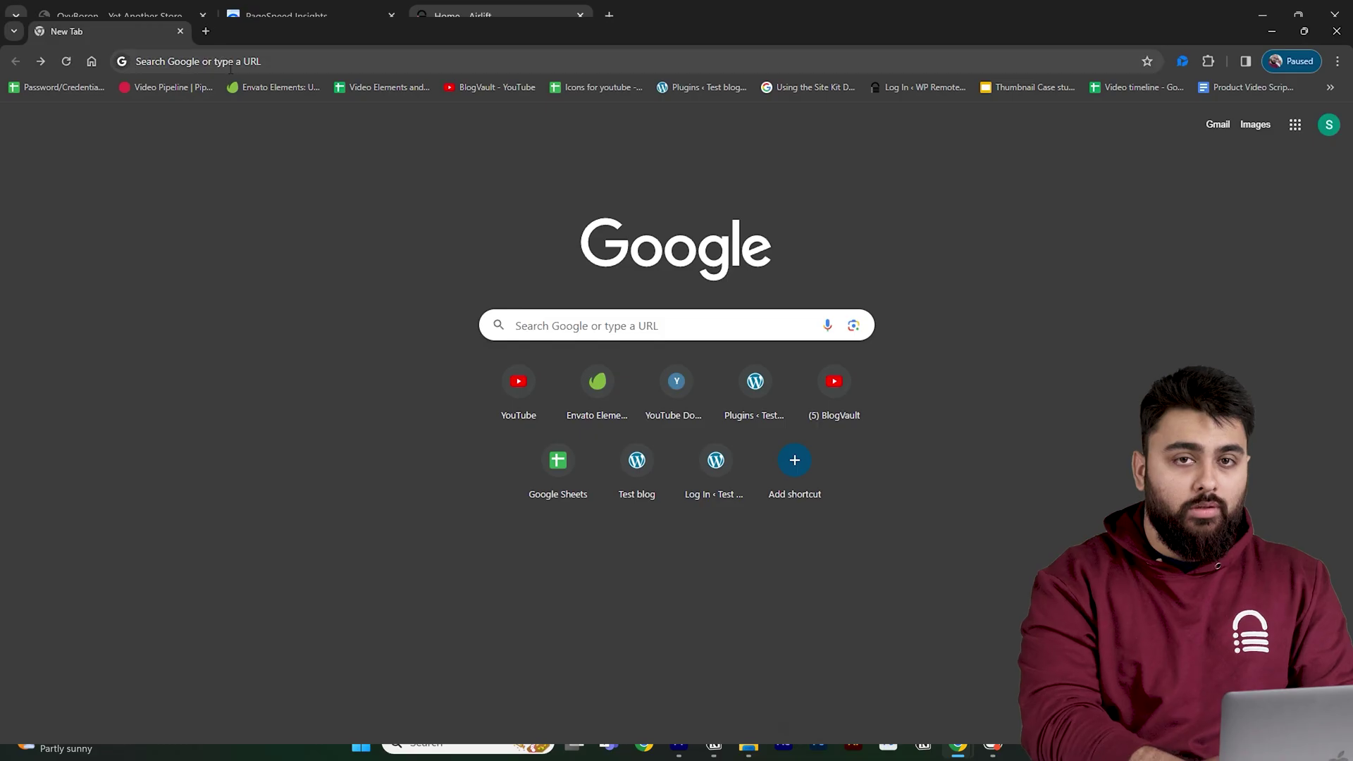
pyautogui.click(230, 50)
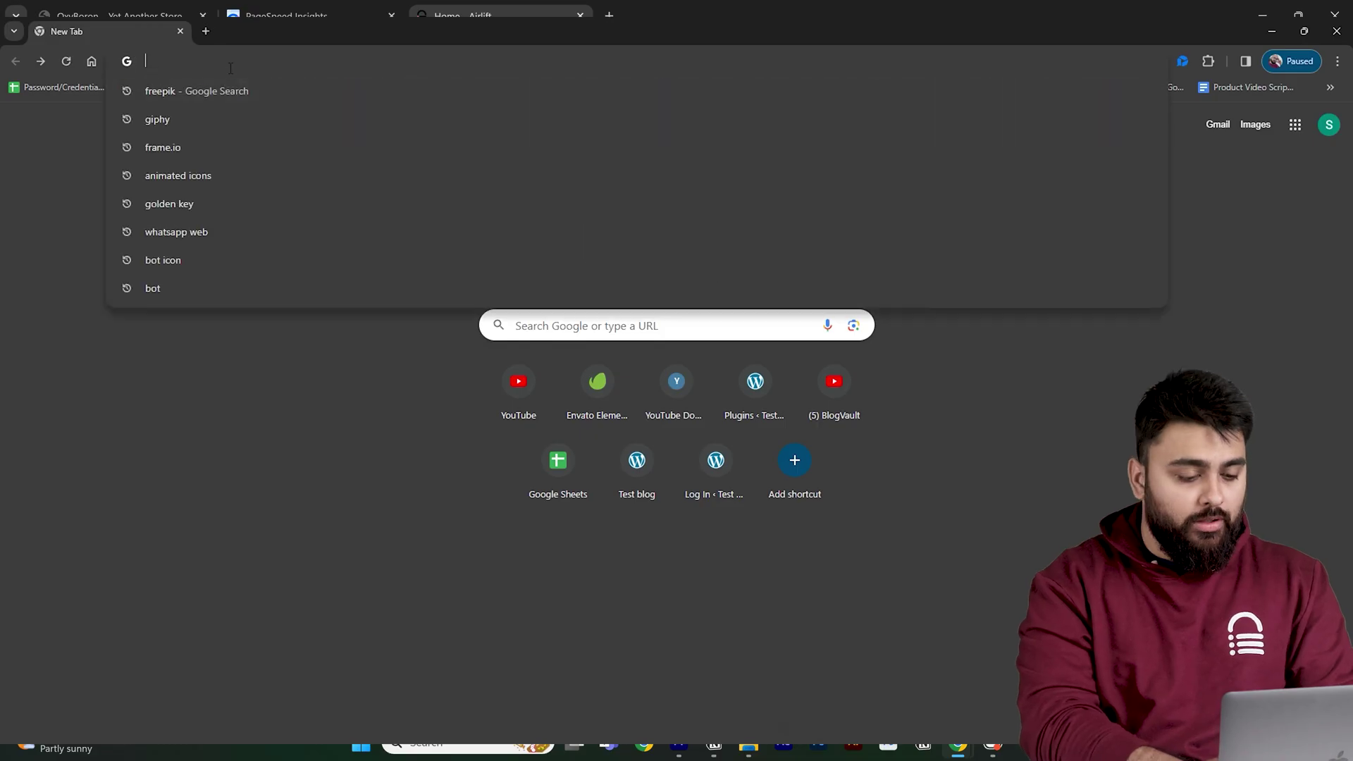
# Go to airlift.net, sign up with the site address, and download the AirLift plugin
pyautogui.write('air')
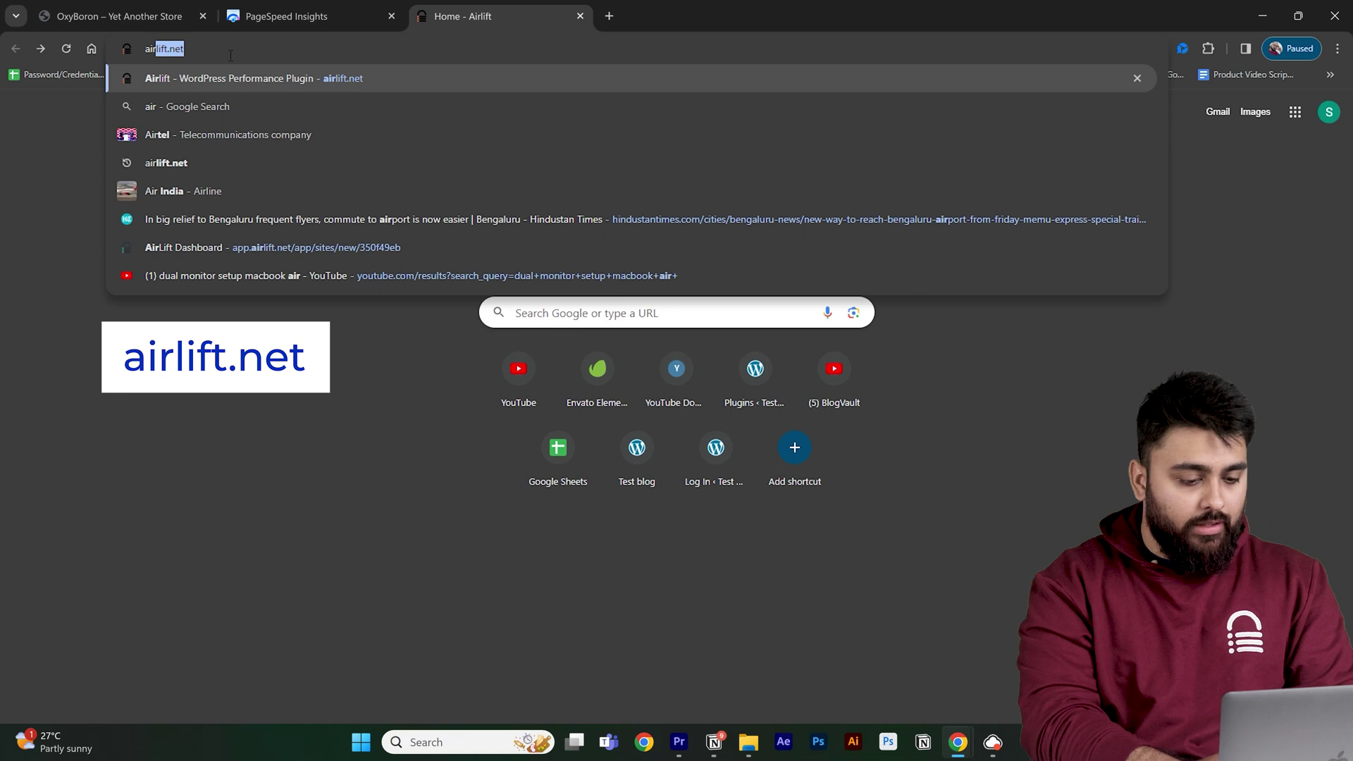
pyautogui.press('Return')
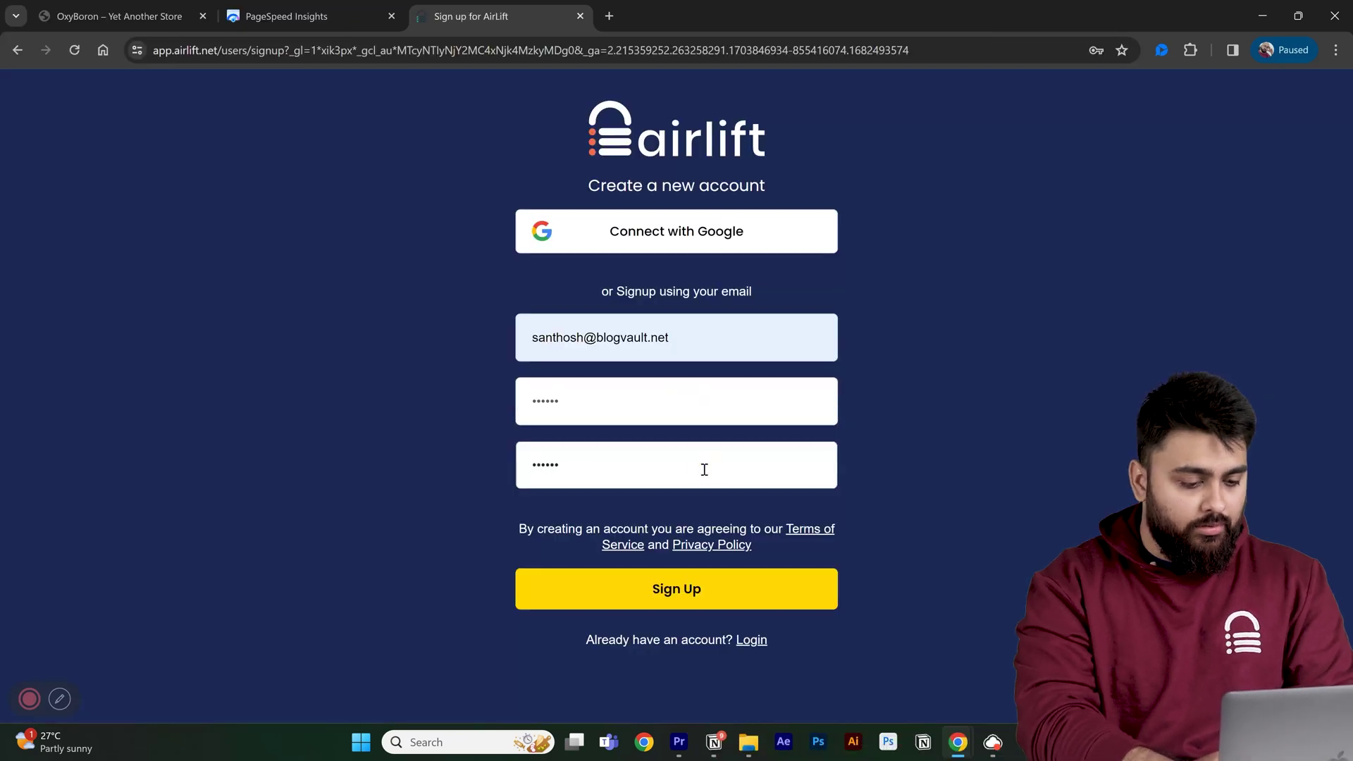
pyautogui.click(676, 589)
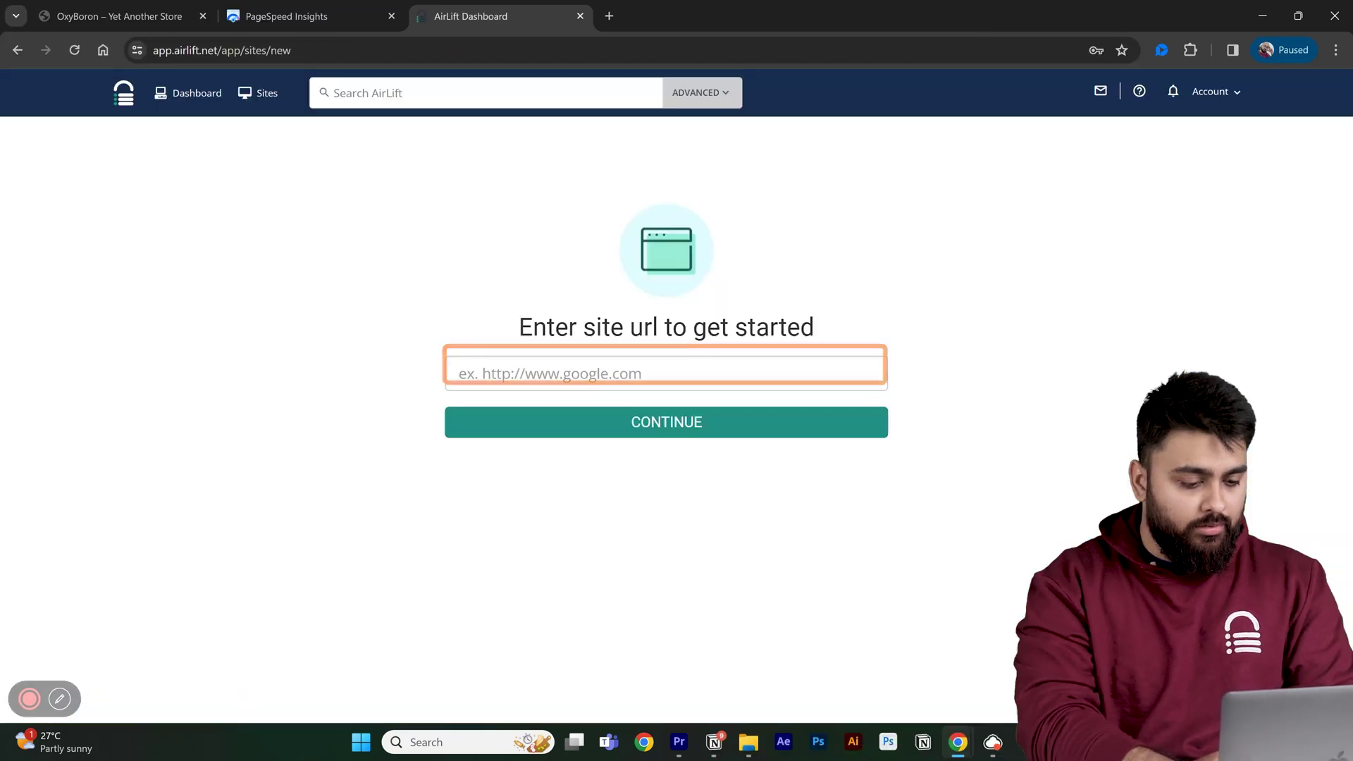
pyautogui.click(700, 425)
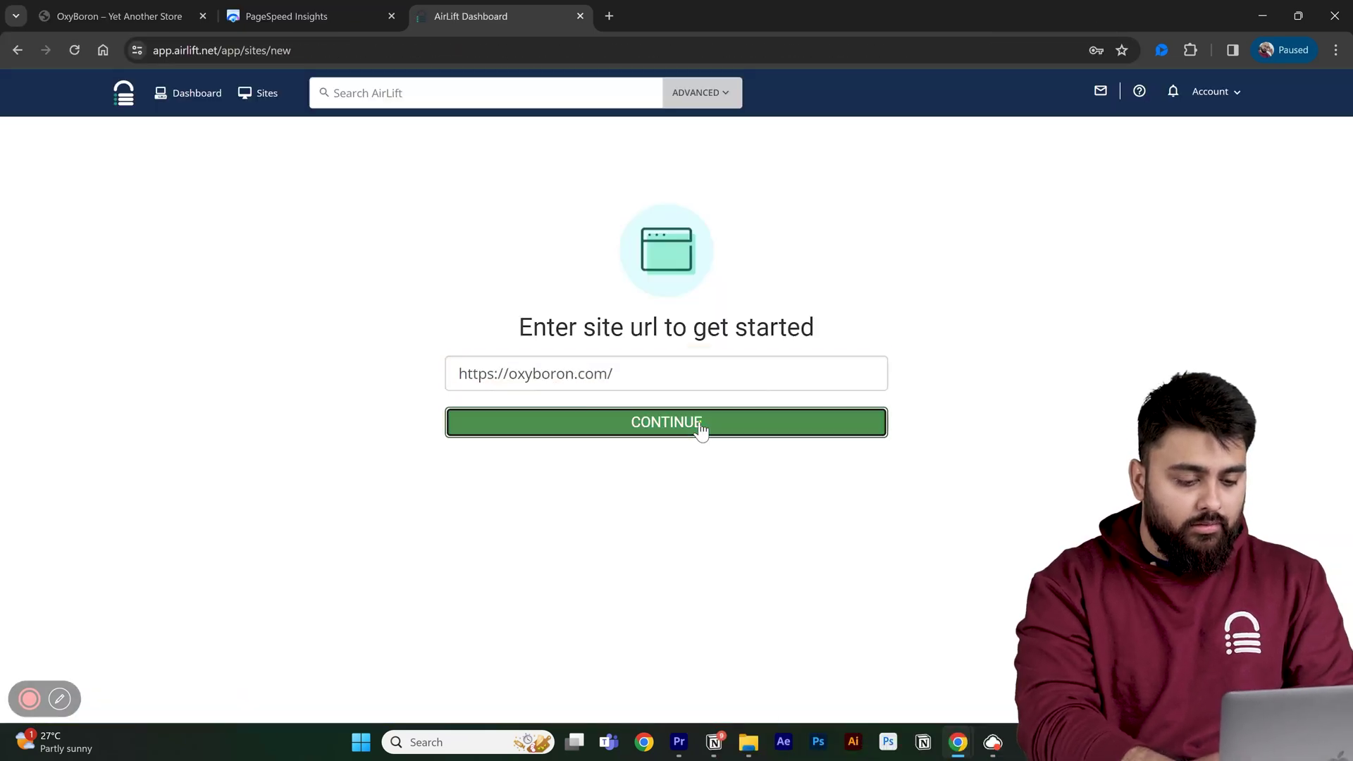
pyautogui.click(856, 268)
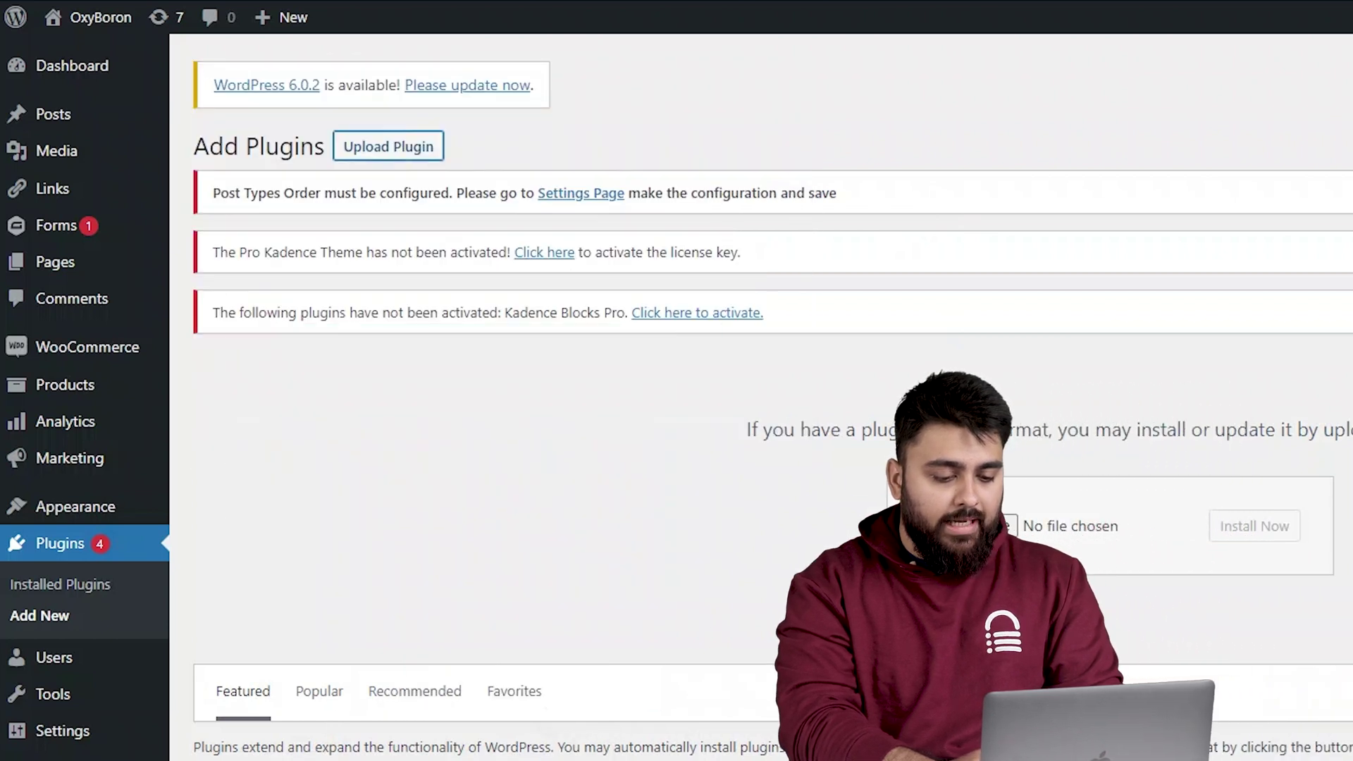
# Install the uploaded airlift.zip plugin
pyautogui.click(1250, 529)
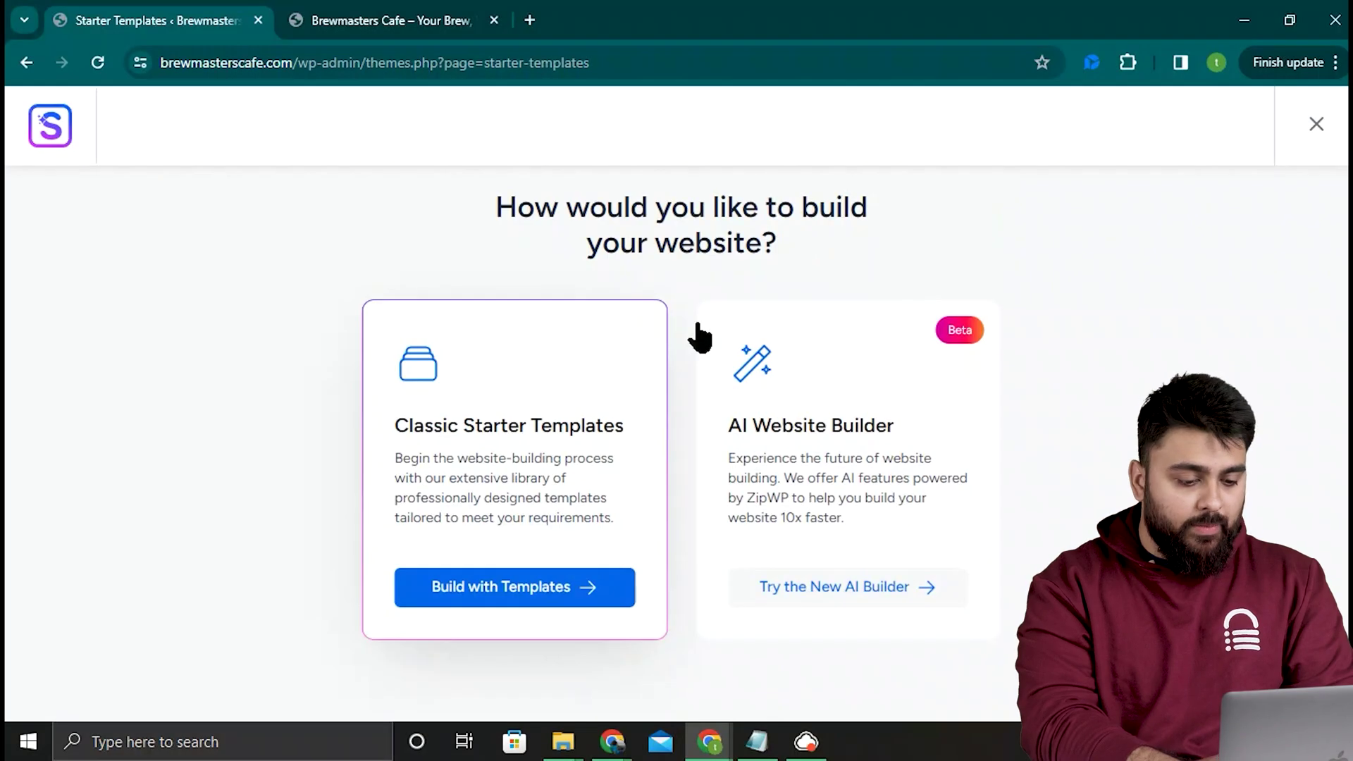
# Build with templates using Elementor, filter to E-Commerce, and pick Custom Printing
pyautogui.click(594, 604)
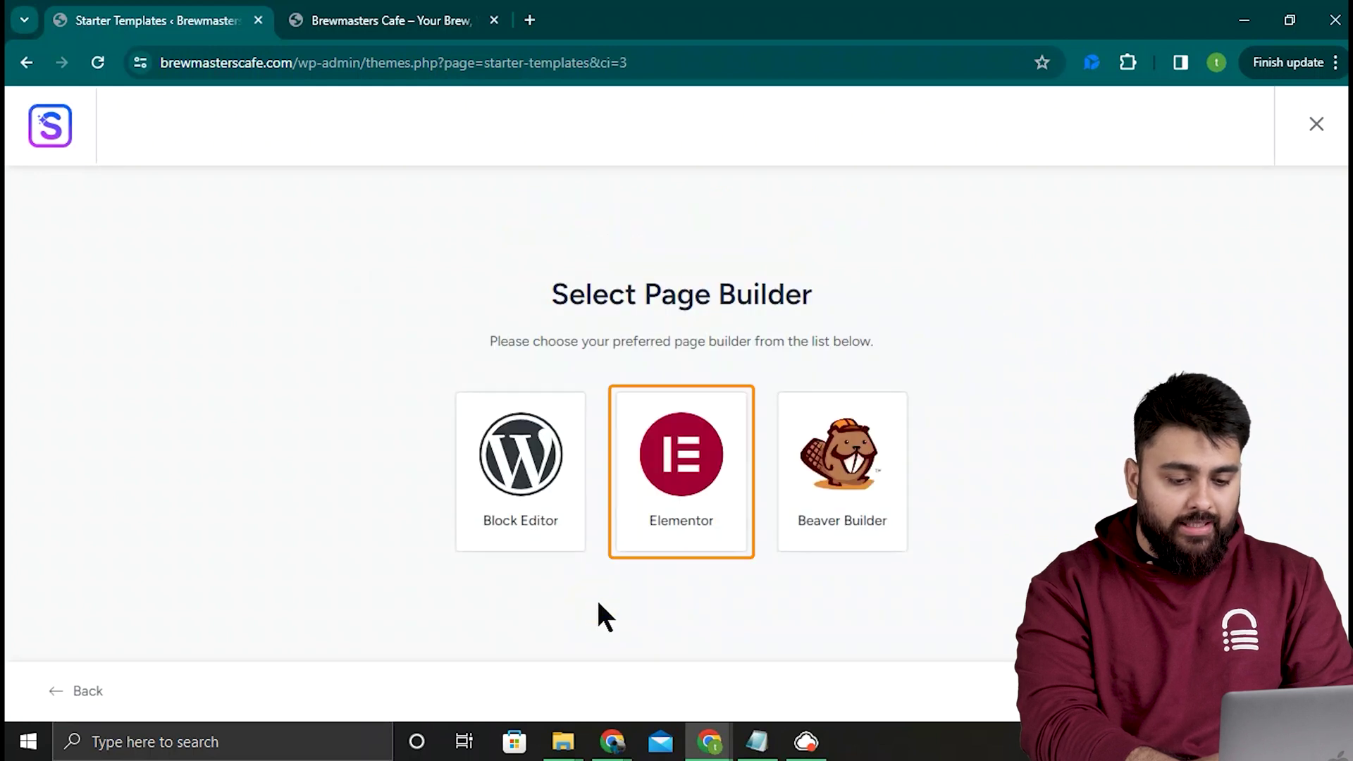
pyautogui.click(684, 518)
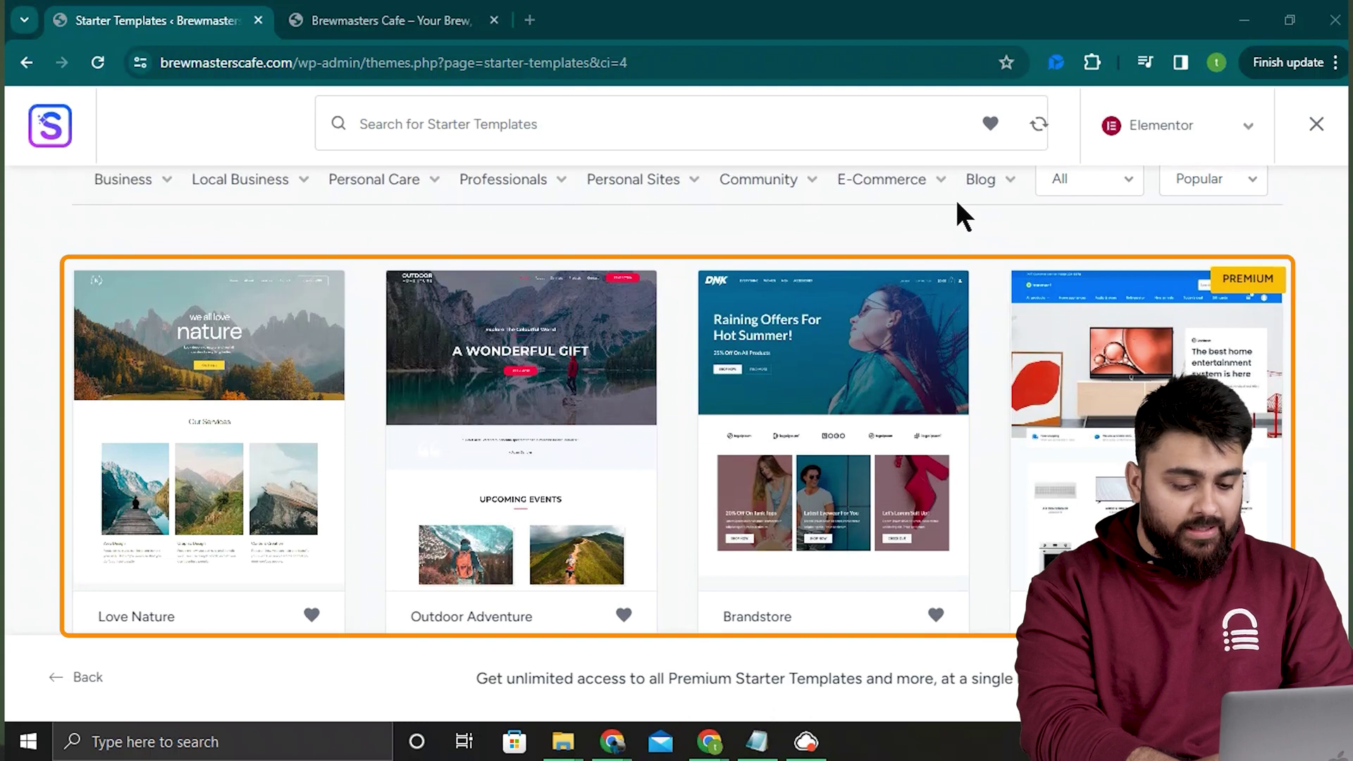
pyautogui.click(906, 187)
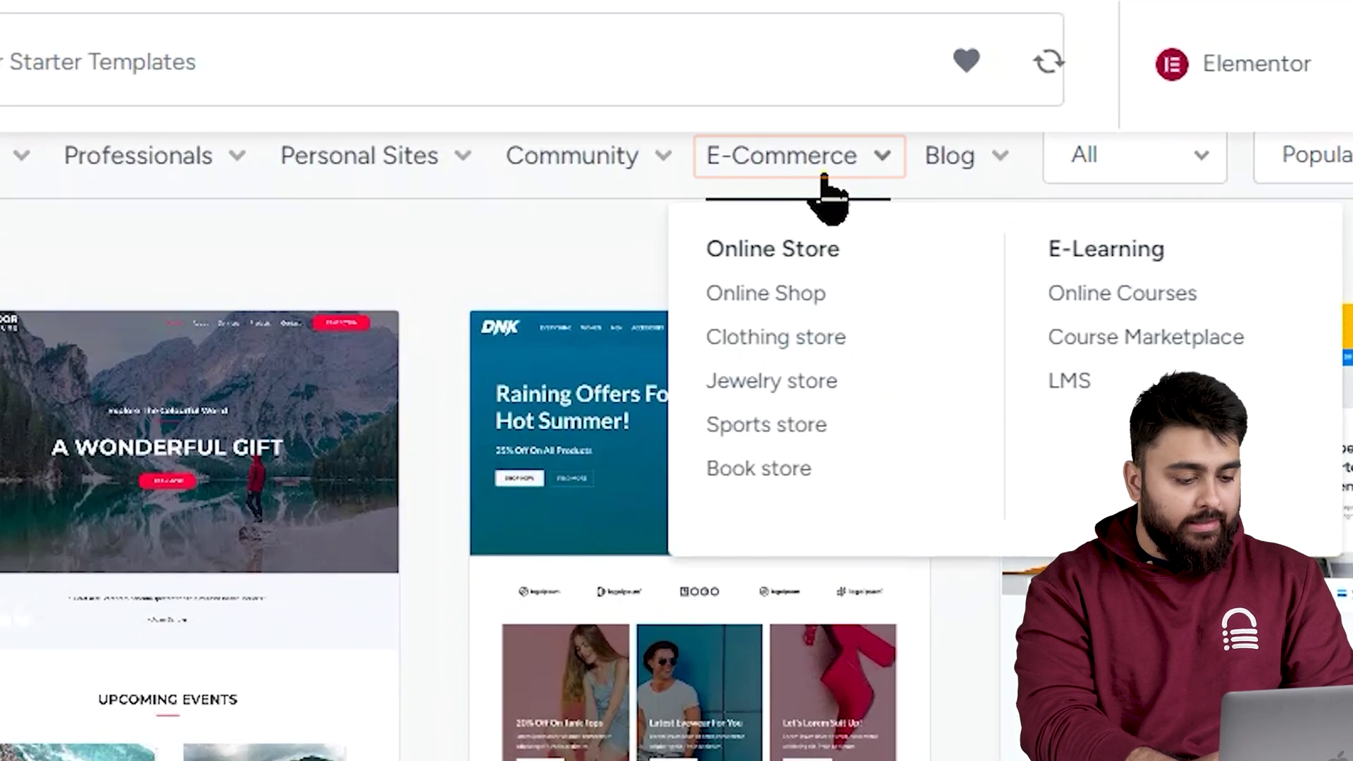
pyautogui.click(823, 180)
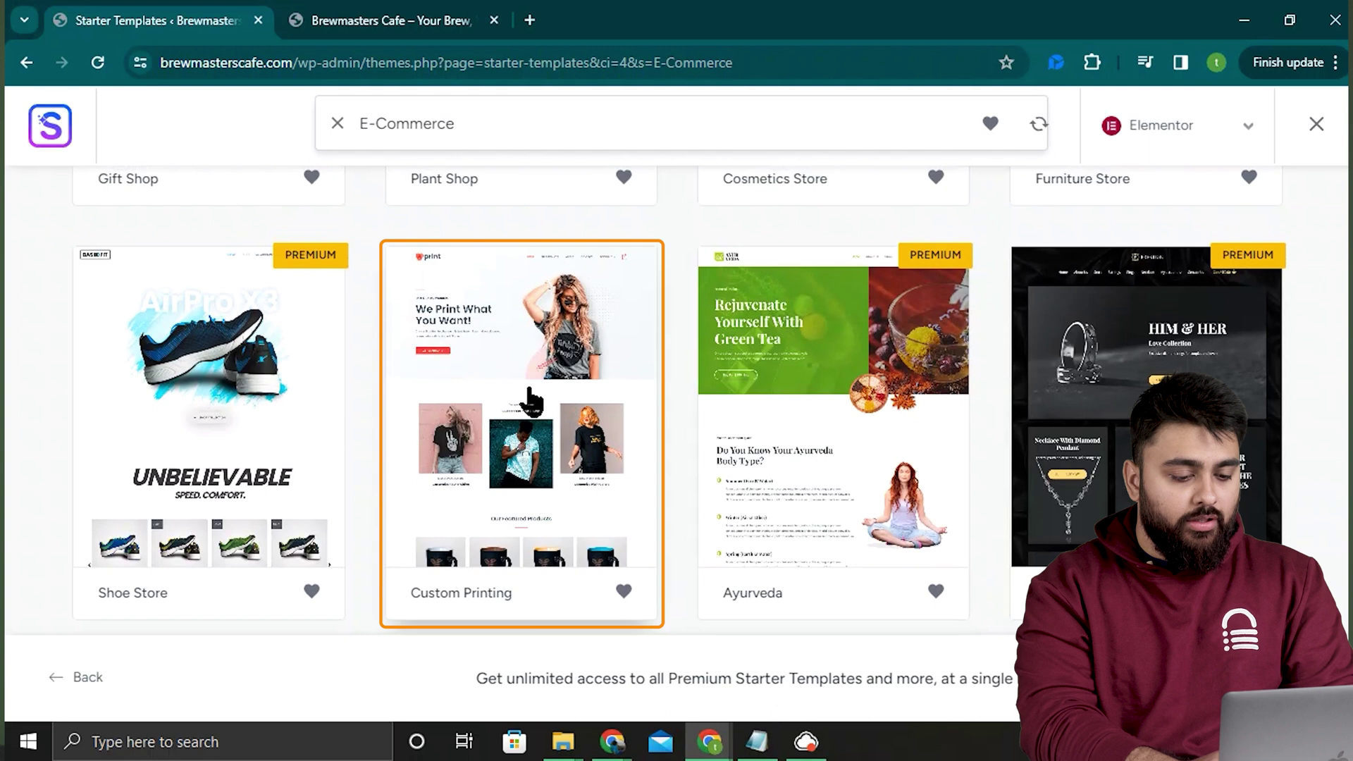
pyautogui.click(532, 401)
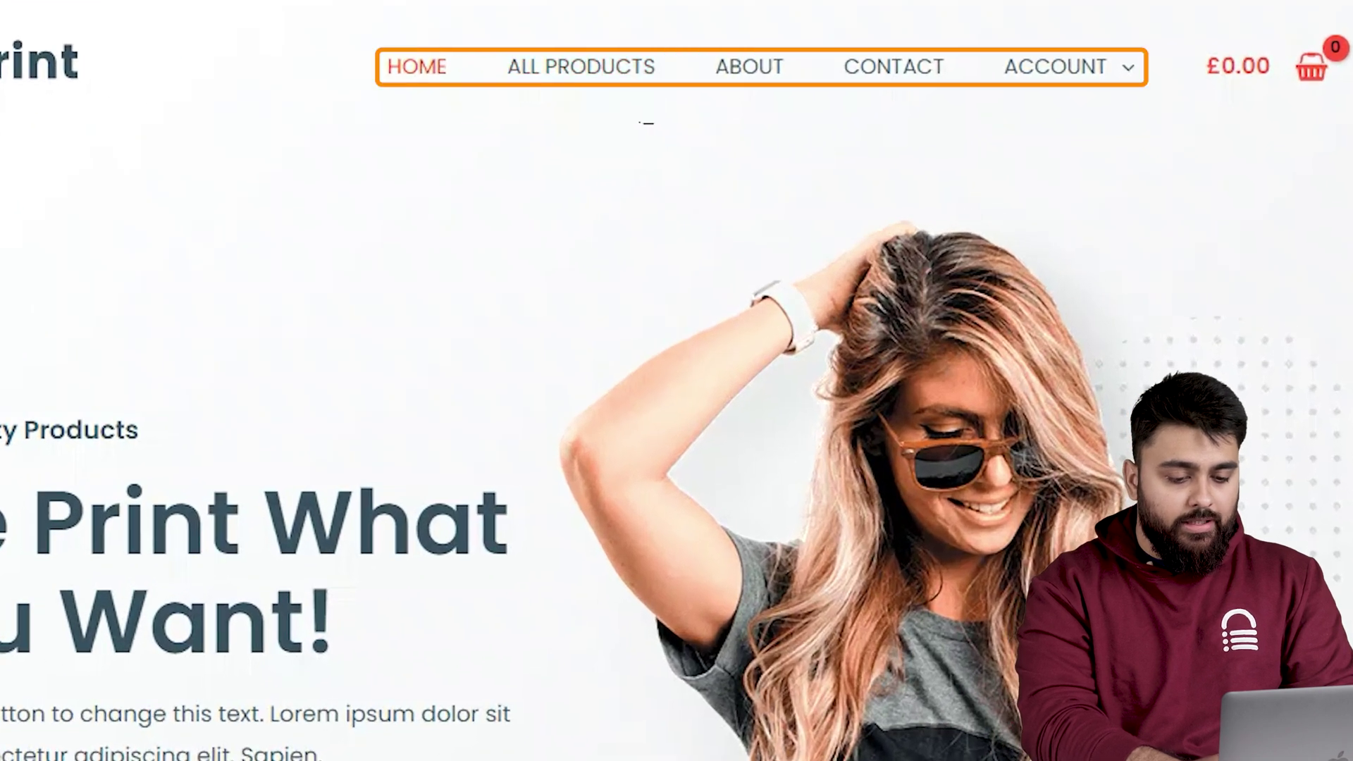
pyautogui.moveTo(1114, 90)
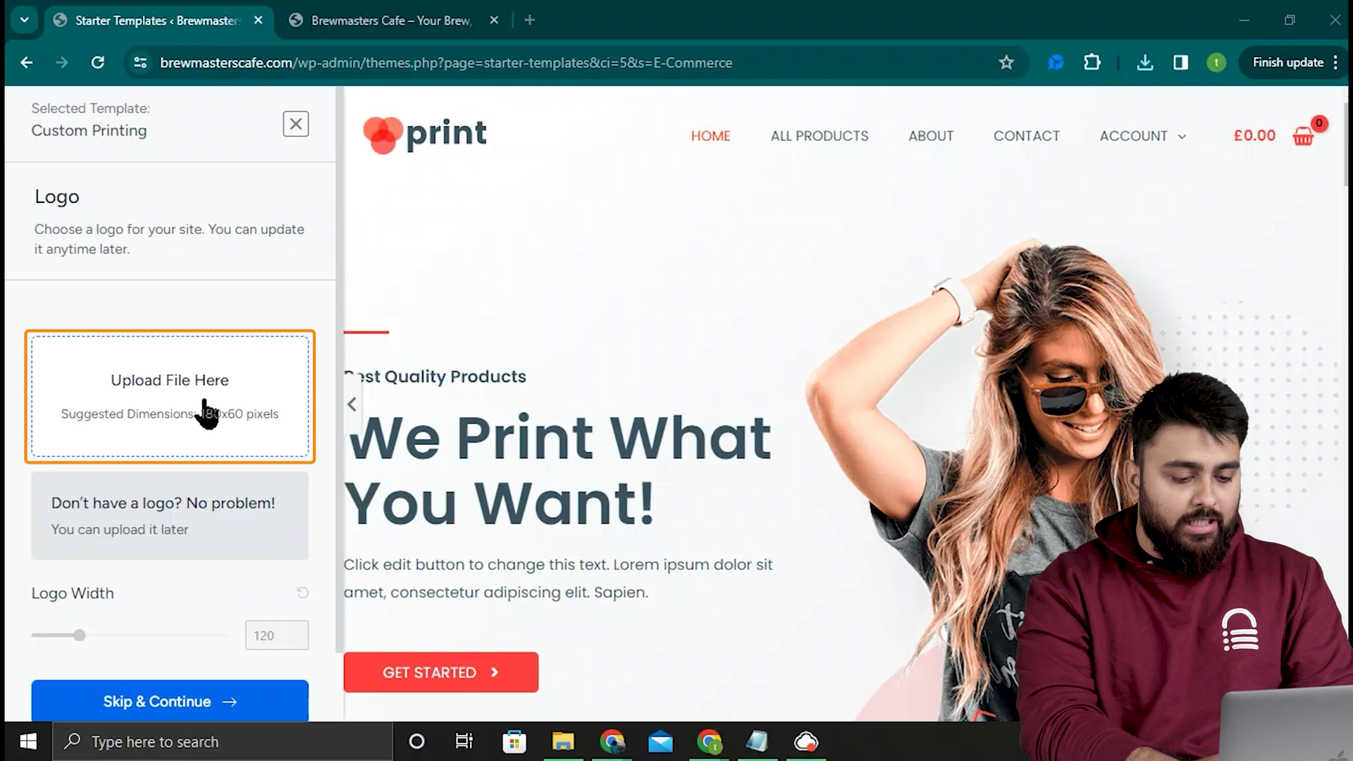
# Upload the Brewmasters Cafe logo and widen it to about 206 pixels
pyautogui.click(205, 412)
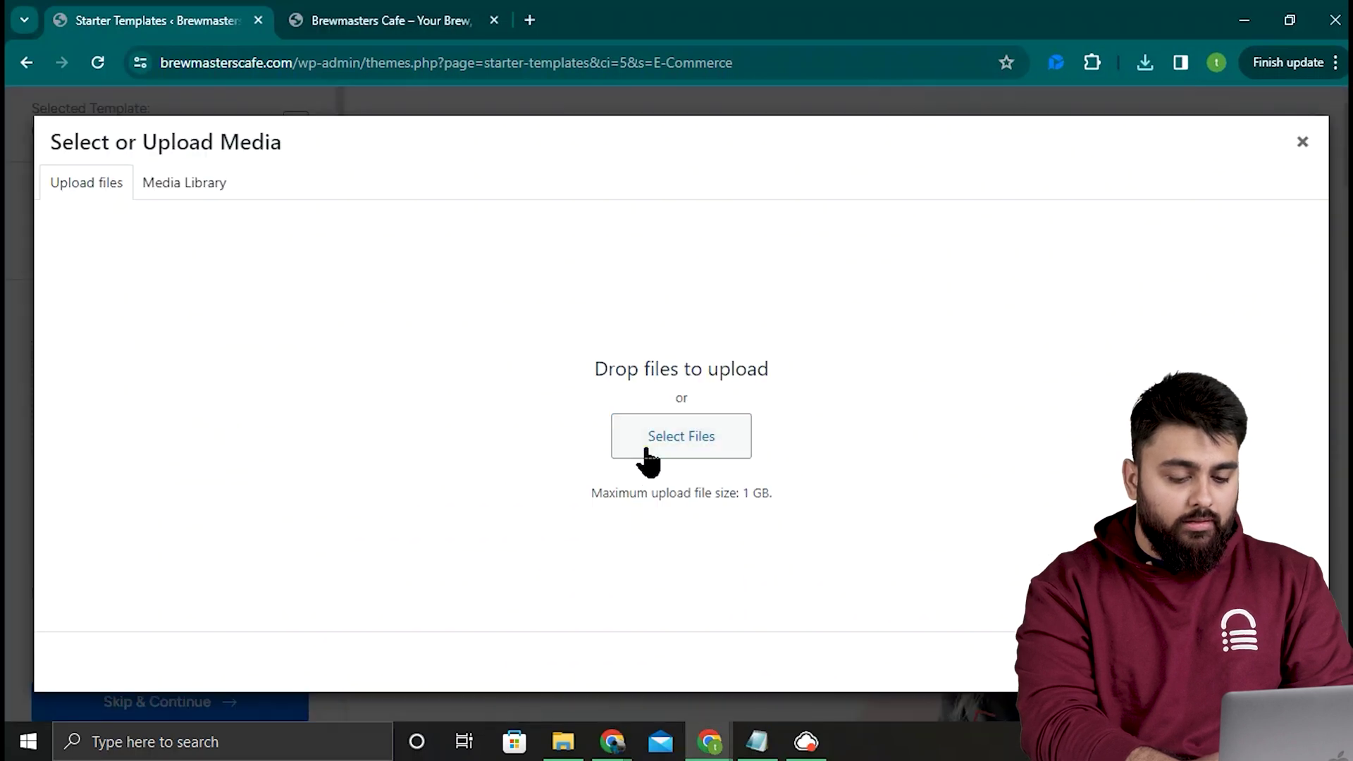
pyautogui.click(646, 448)
pyautogui.click(211, 258)
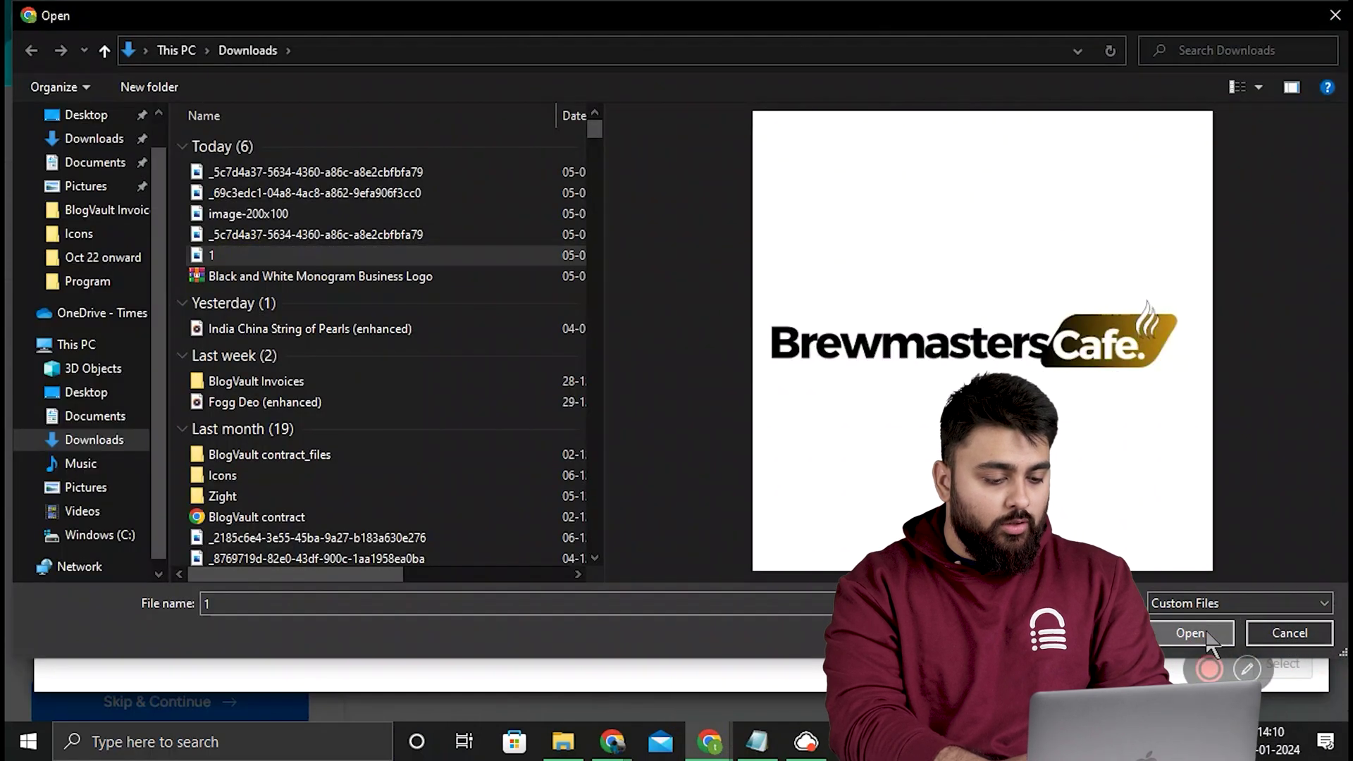
pyautogui.click(1202, 631)
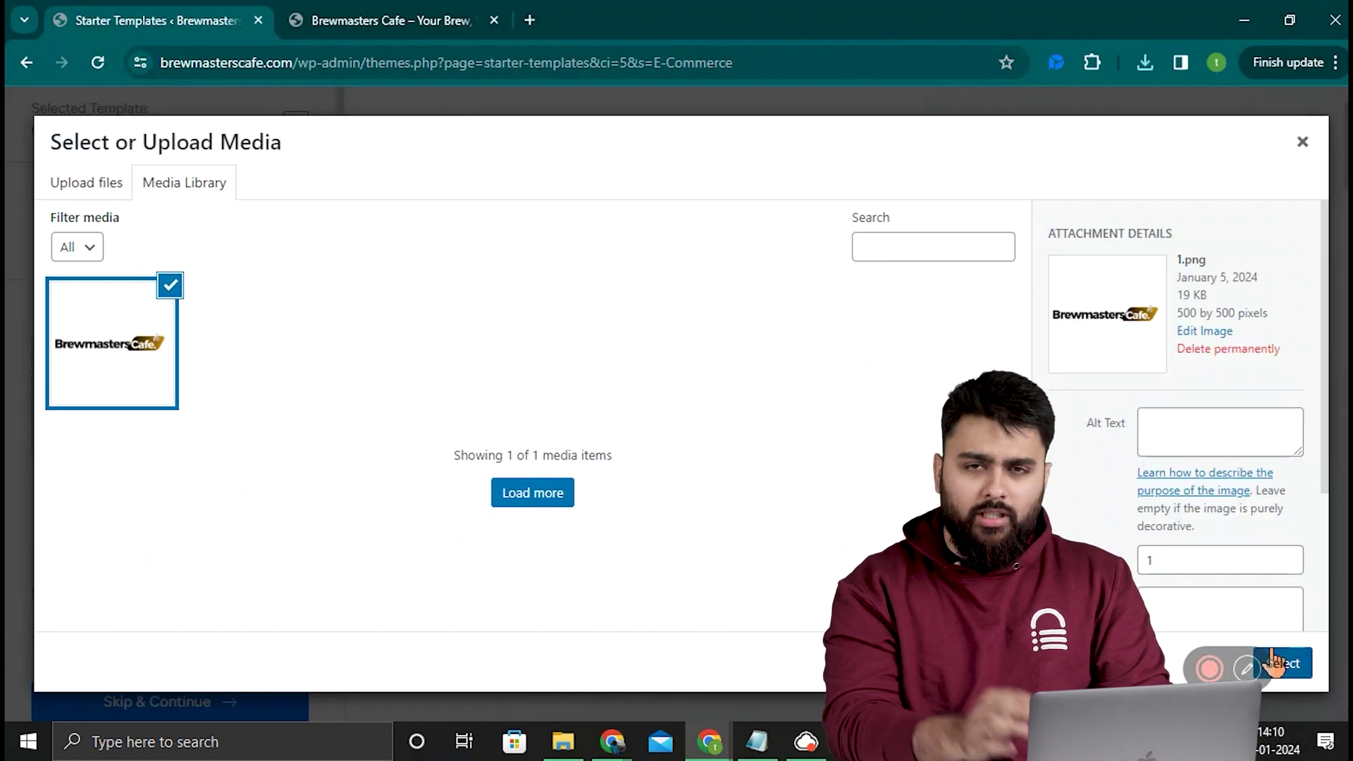
pyautogui.click(1275, 662)
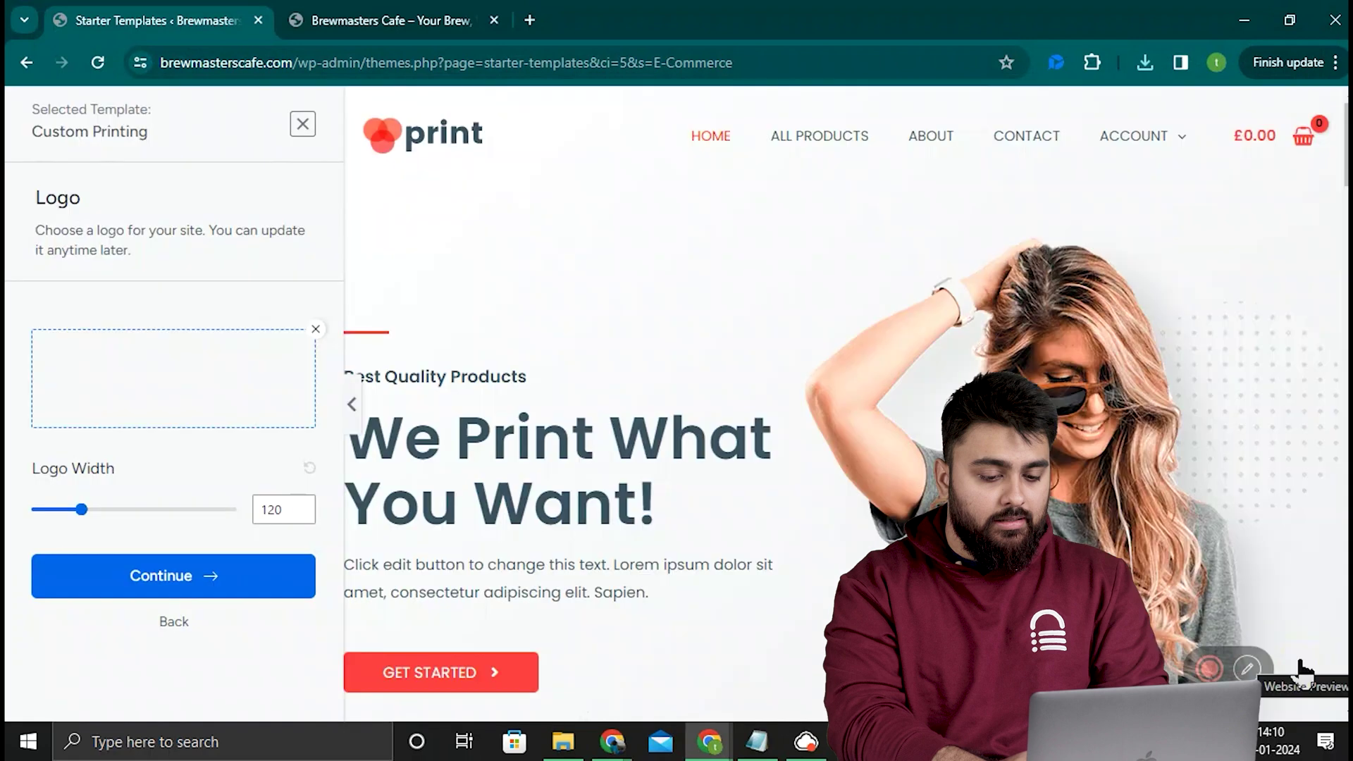
pyautogui.moveTo(82, 532); pyautogui.dragTo(118, 542)
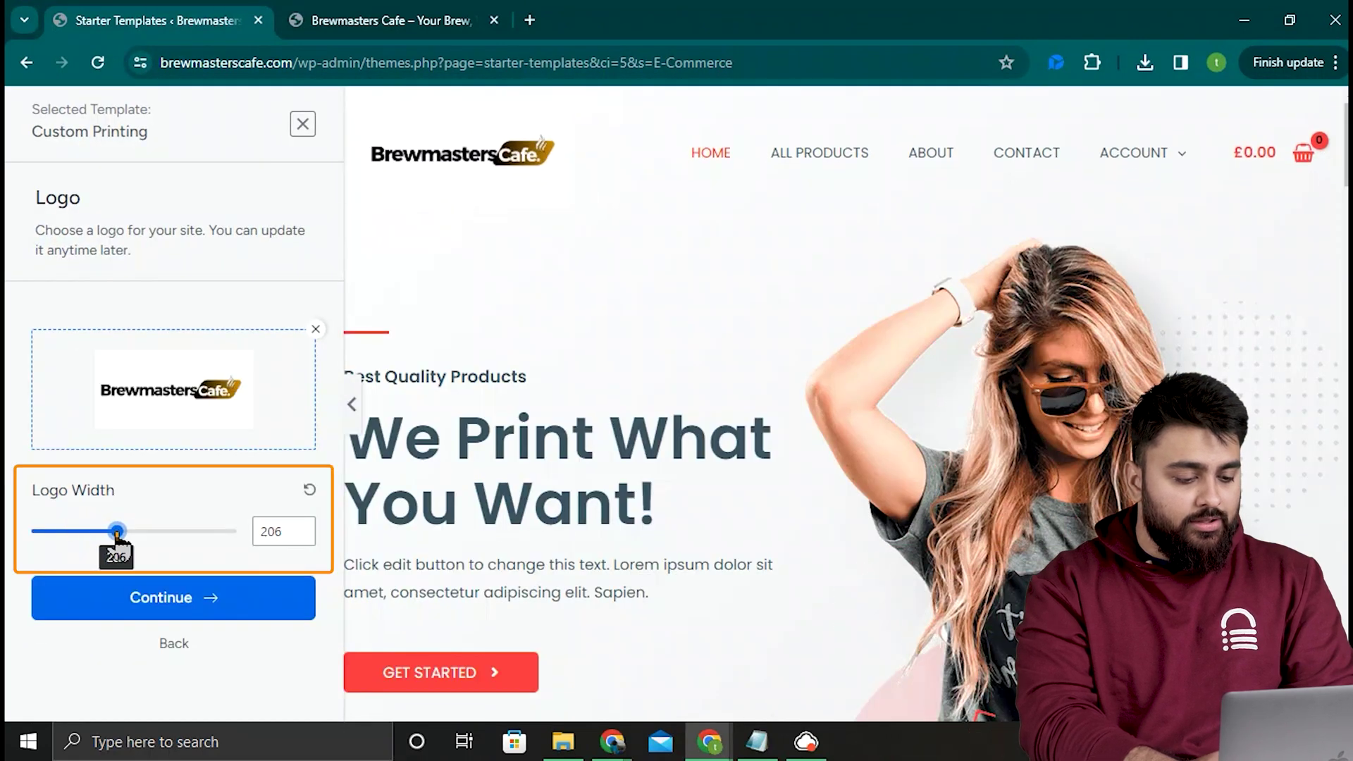
pyautogui.click(233, 600)
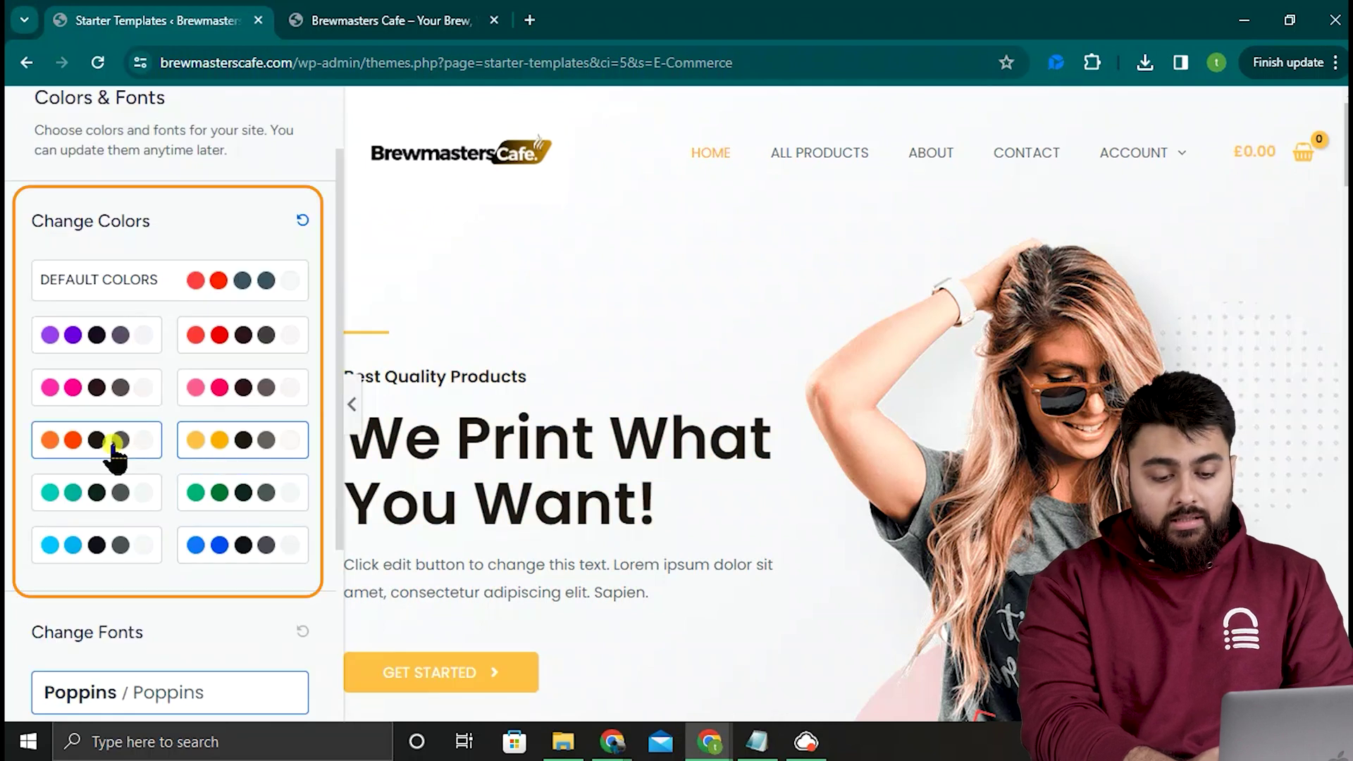
# Apply the yellow colour palette and the Roboto Condensed / Roboto font pairing
pyautogui.click(113, 444)
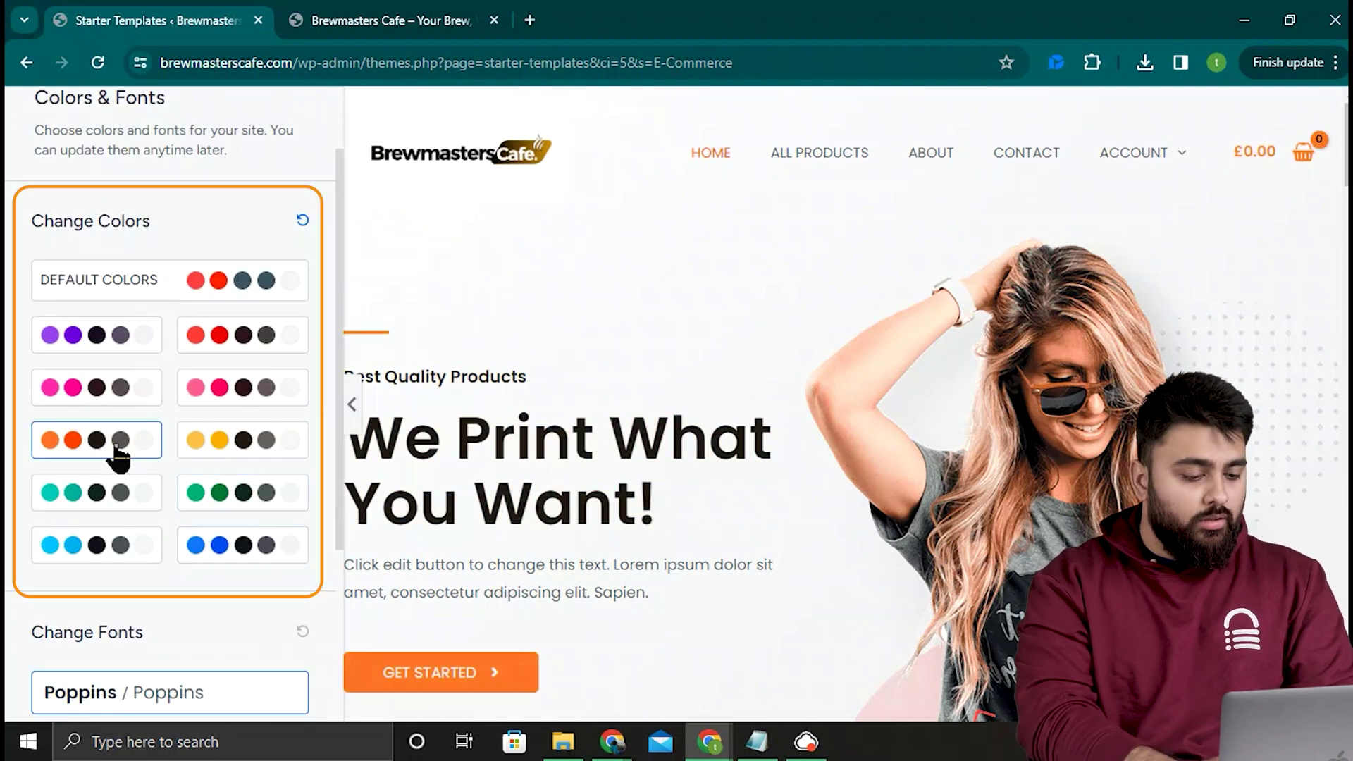
pyautogui.click(204, 459)
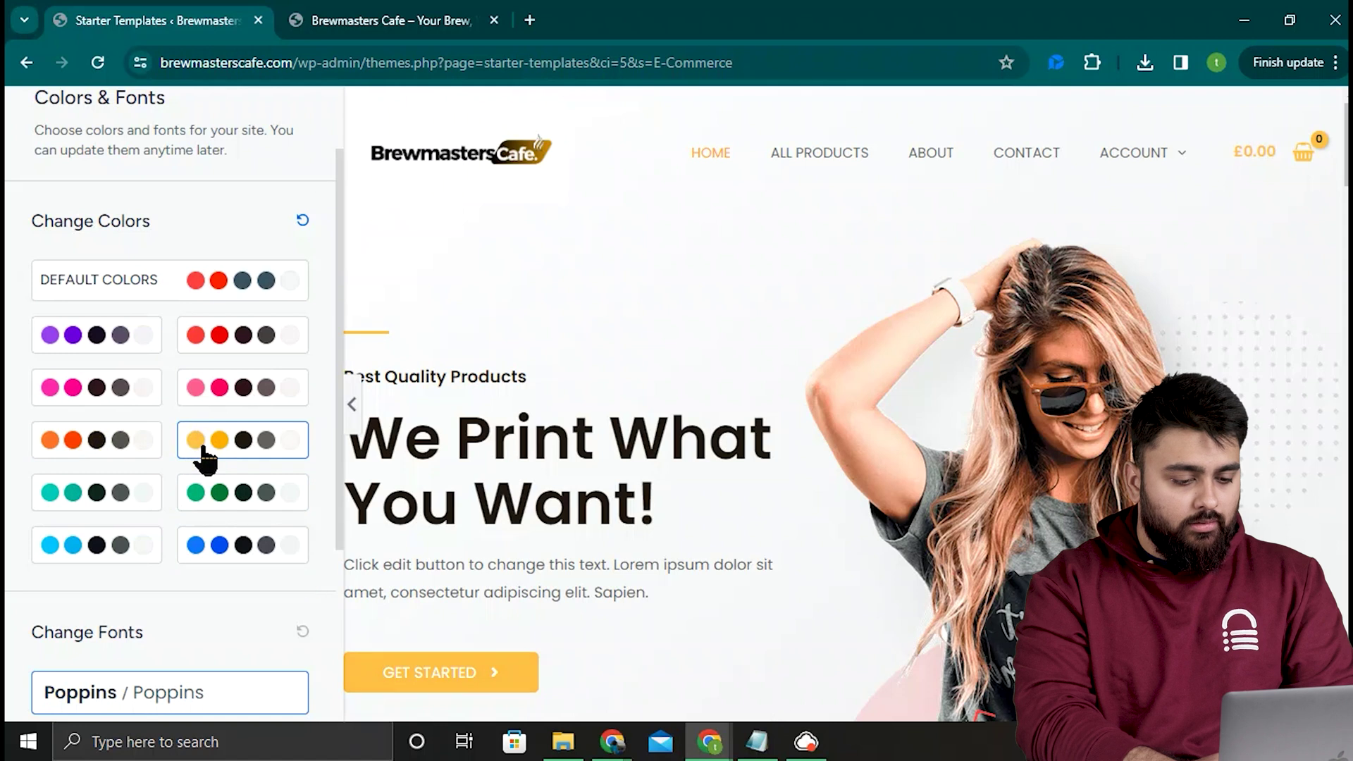
pyautogui.scroll(-4, 205, 462)
pyautogui.click(267, 493)
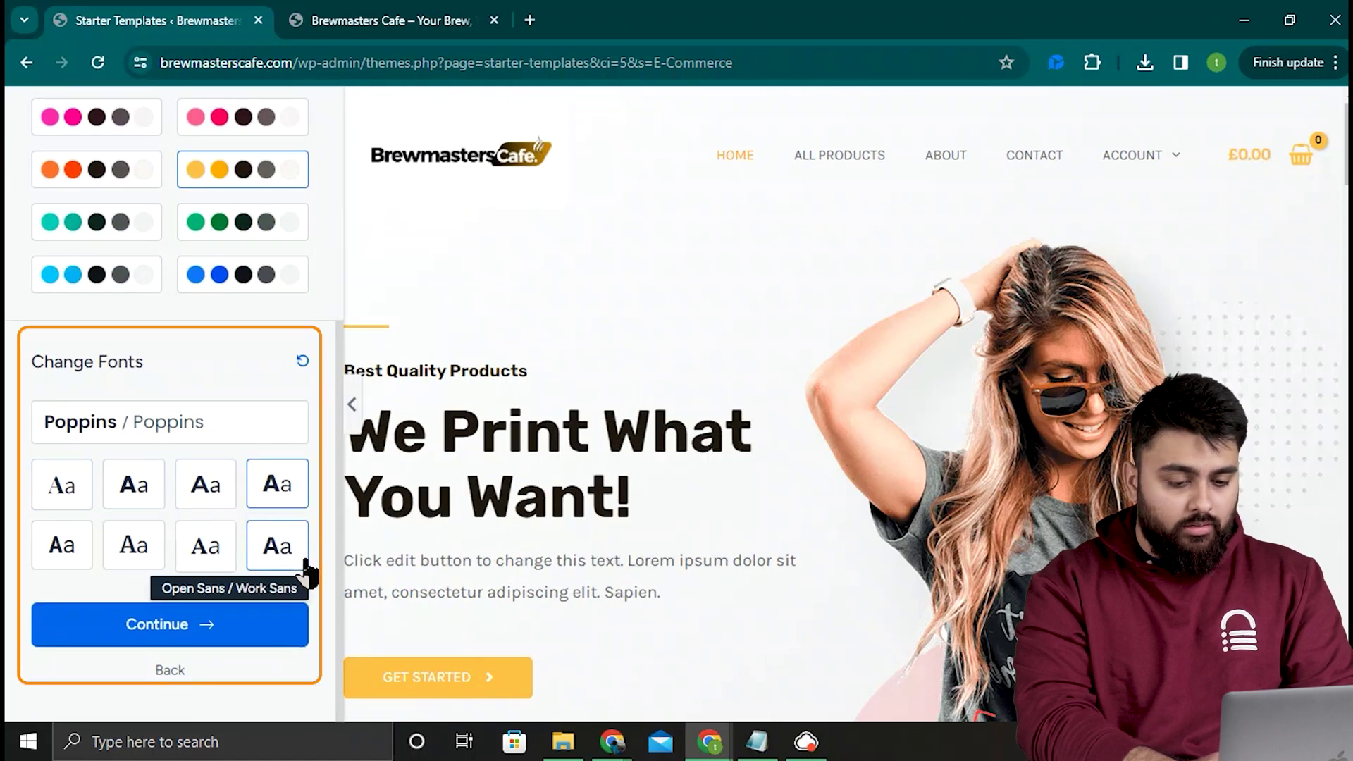
pyautogui.click(71, 547)
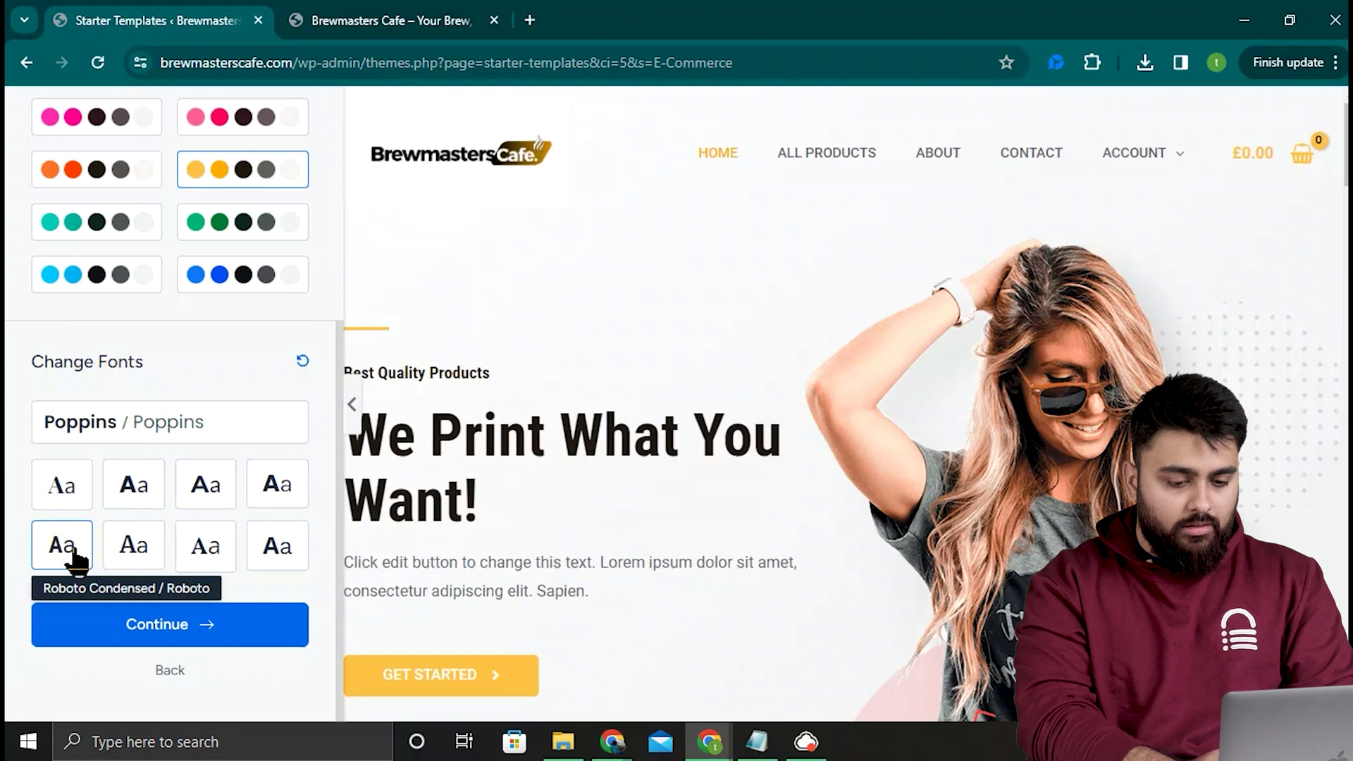
# Enter the work e-mail, choose Expert and Myself/My Company, then submit to build the site
pyautogui.click(175, 630)
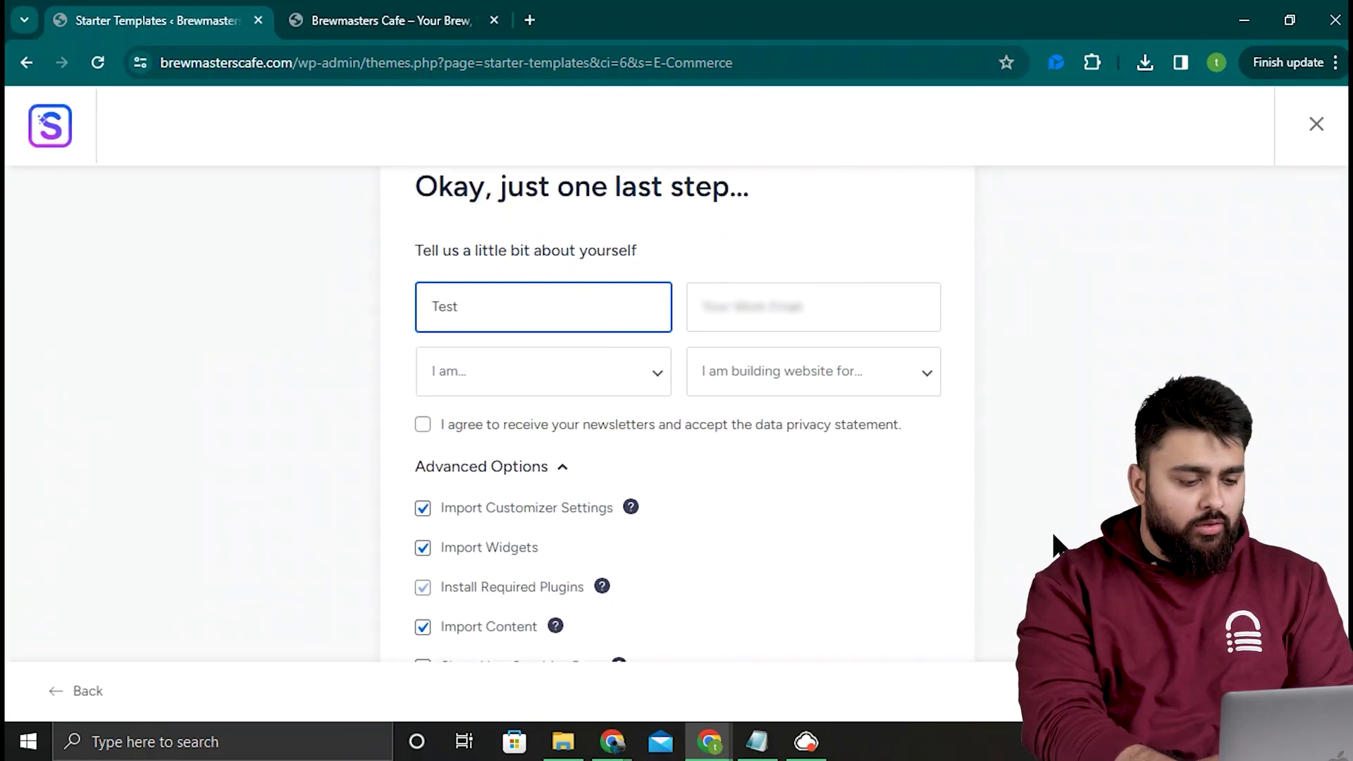
pyautogui.click(799, 312)
pyautogui.click(965, 371)
pyautogui.click(644, 371)
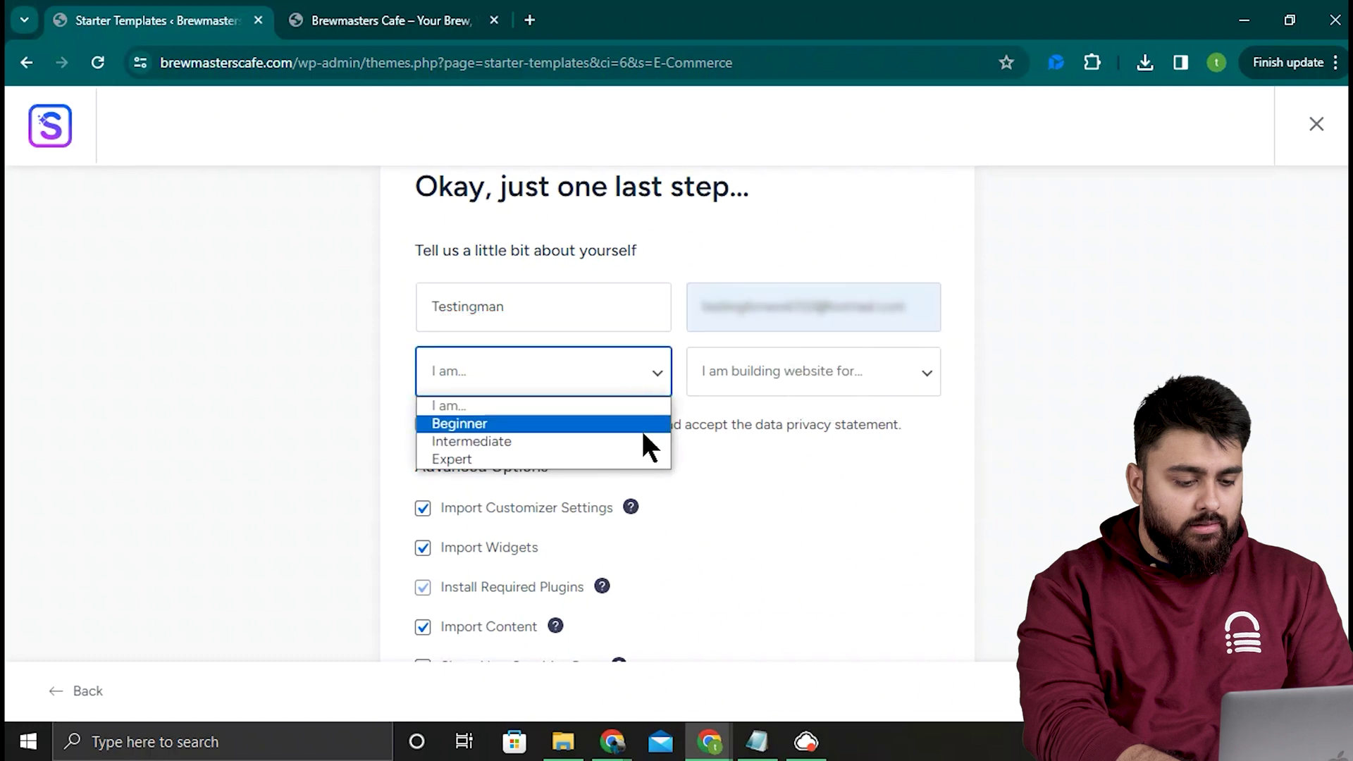
pyautogui.click(638, 458)
pyautogui.click(831, 381)
pyautogui.click(810, 420)
pyautogui.scroll(-2, 958, 549)
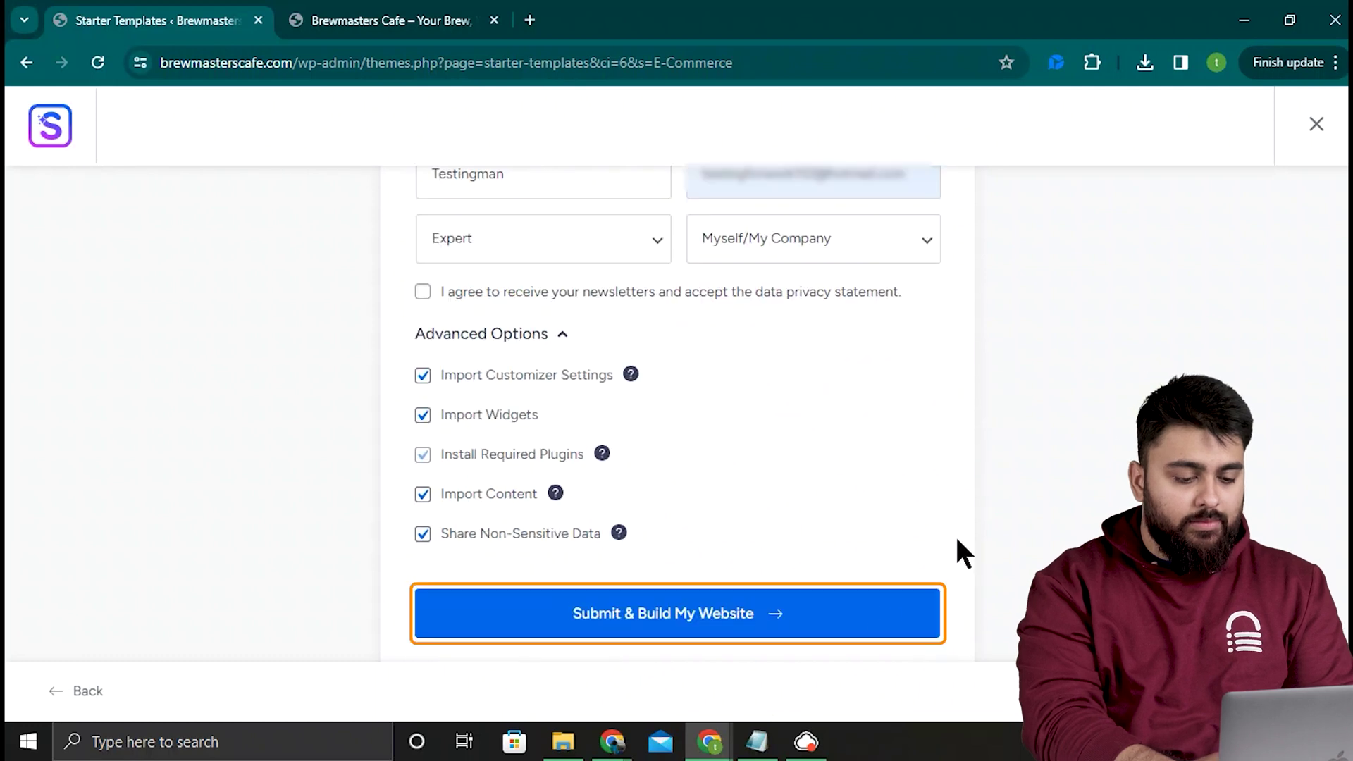
pyautogui.click(883, 611)
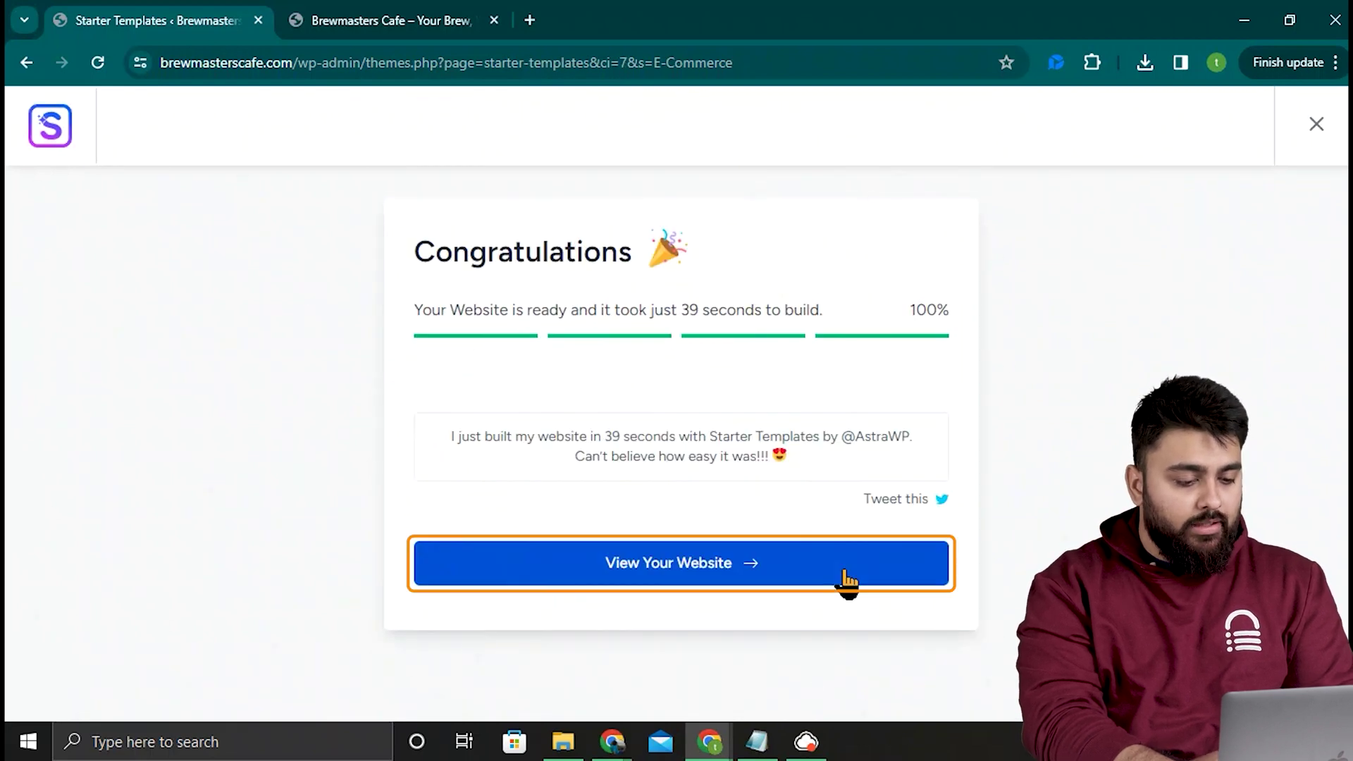
# On the live site, add the Personalised Mug ($15.00) from Our Featured Products to the cart, then go HOME
pyautogui.click(844, 570)
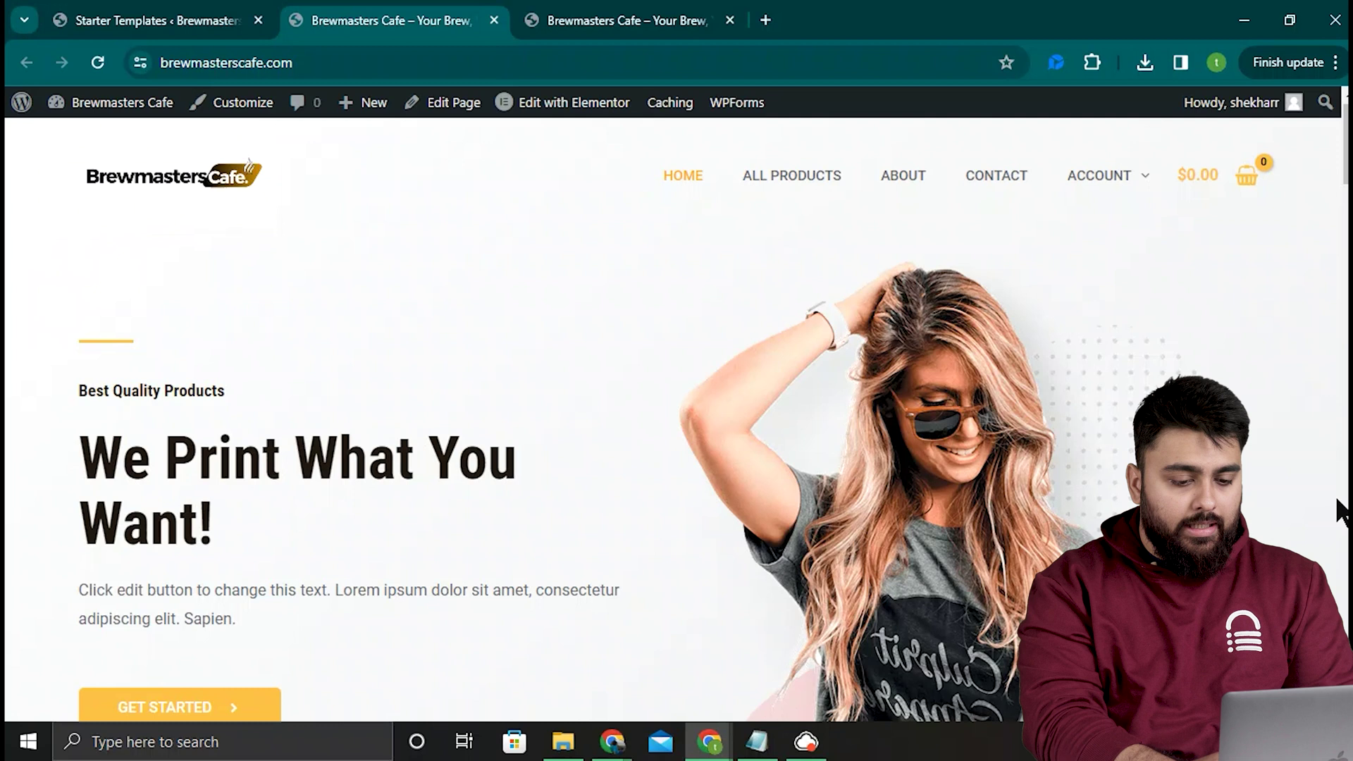
pyautogui.scroll(-8, 1339, 507)
pyautogui.scroll(-5, 1339, 508)
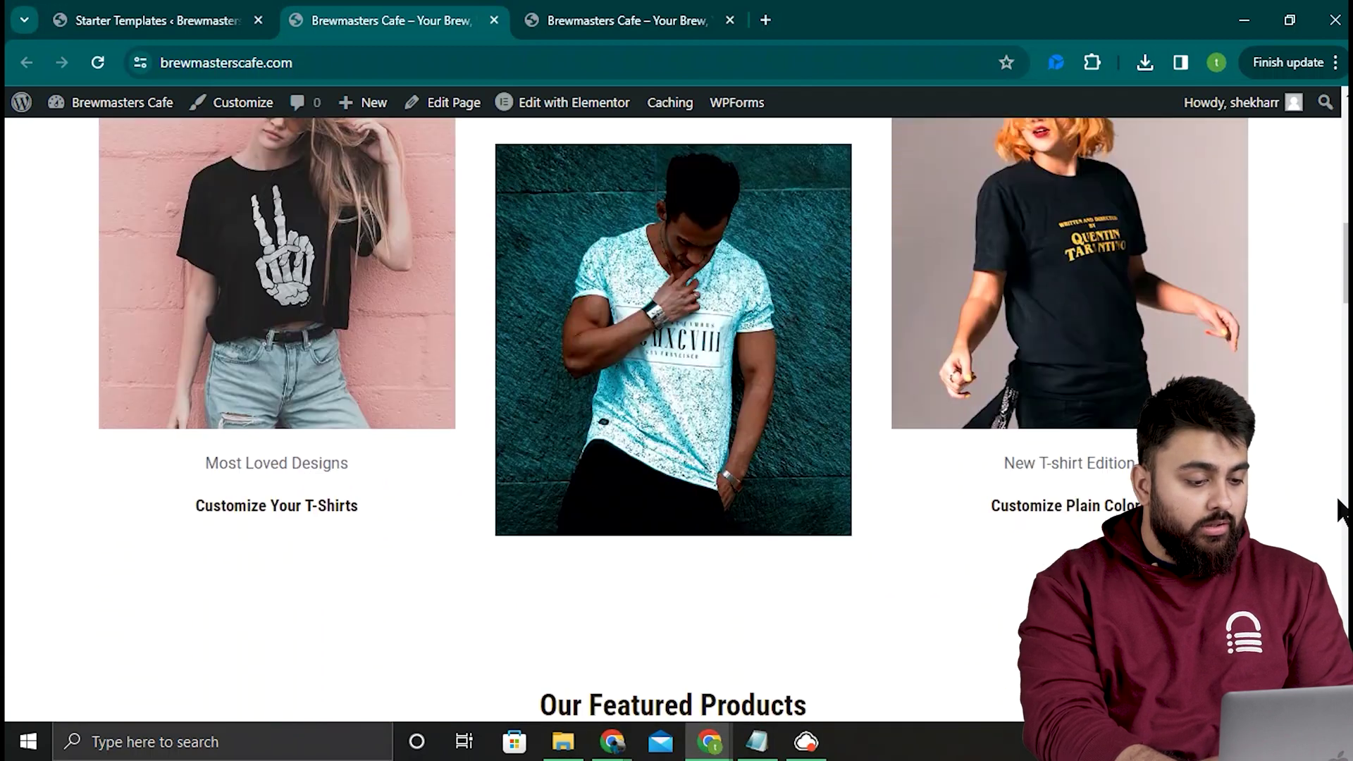
pyautogui.scroll(-3, 971, 591)
pyautogui.moveTo(678, 282); pyautogui.dragTo(975, 579)
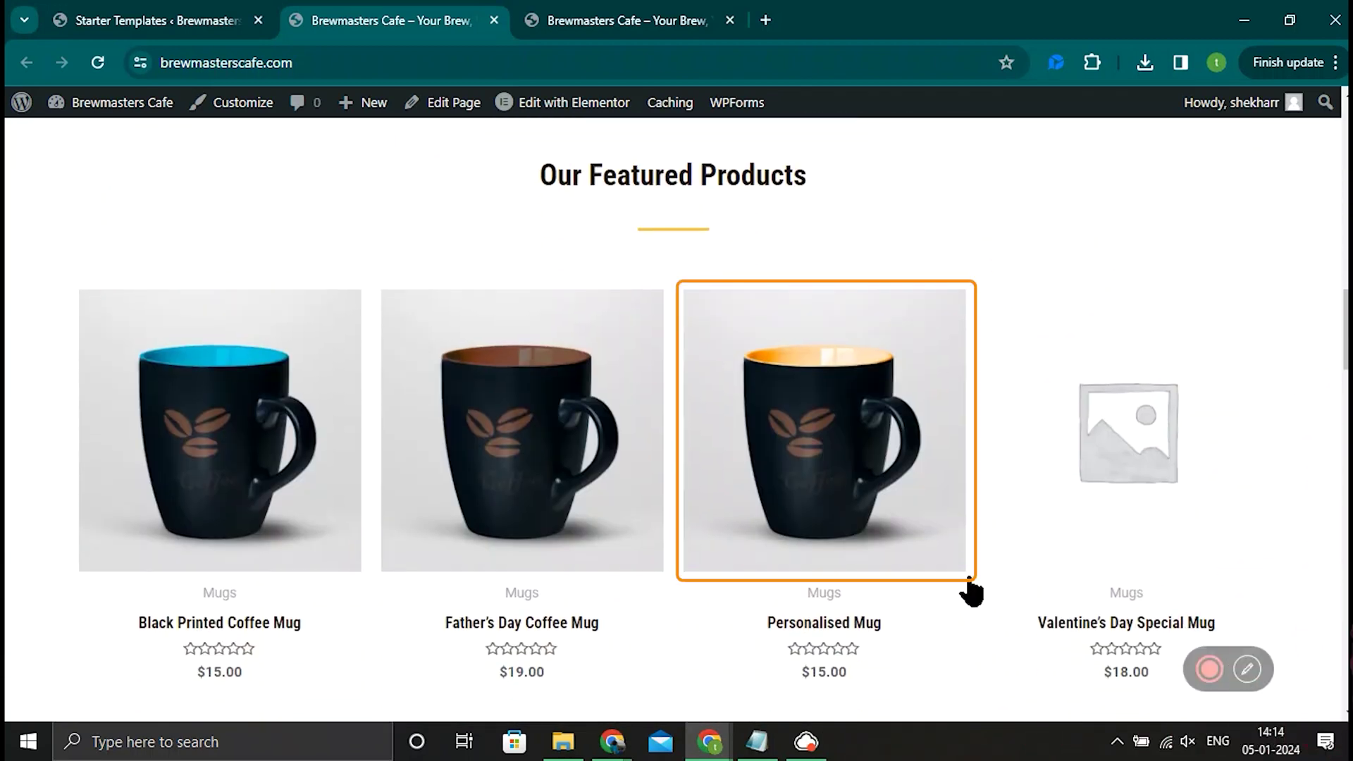
pyautogui.click(803, 525)
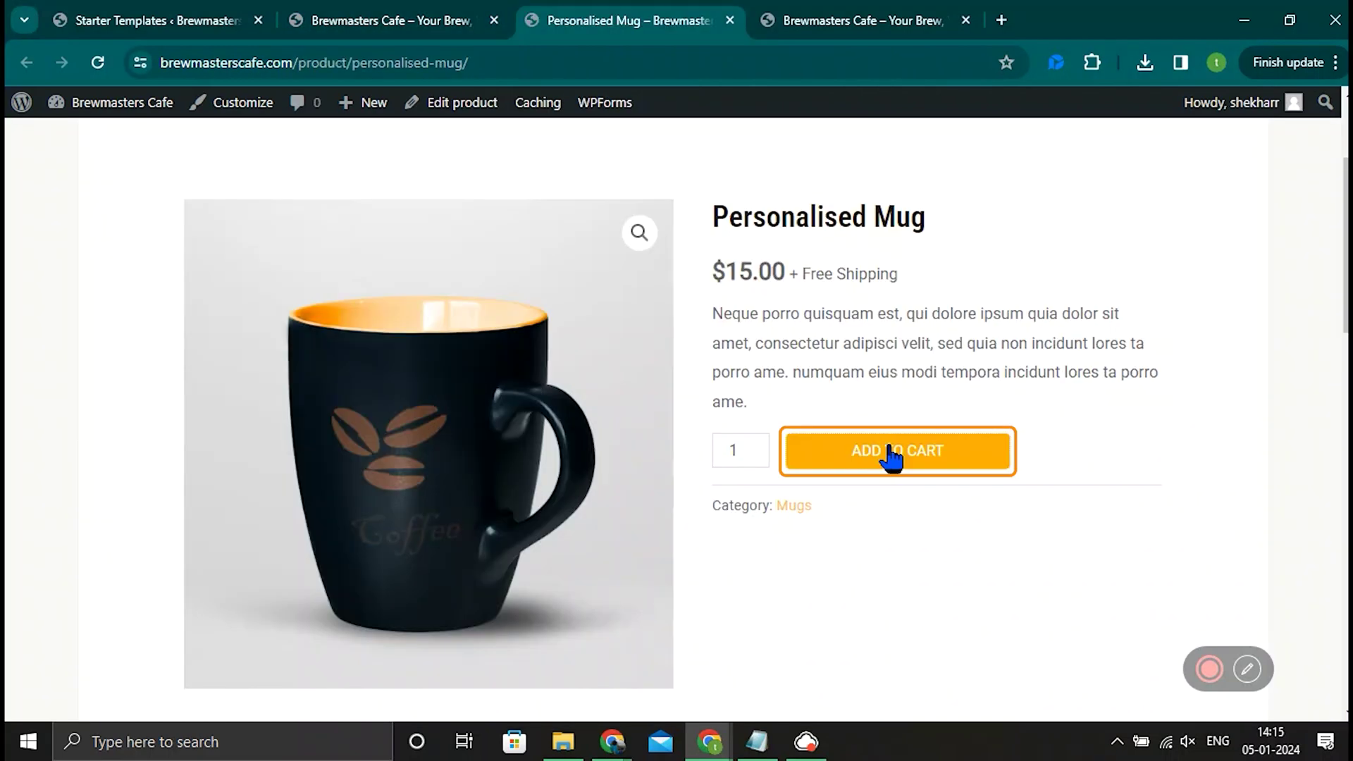
pyautogui.click(892, 454)
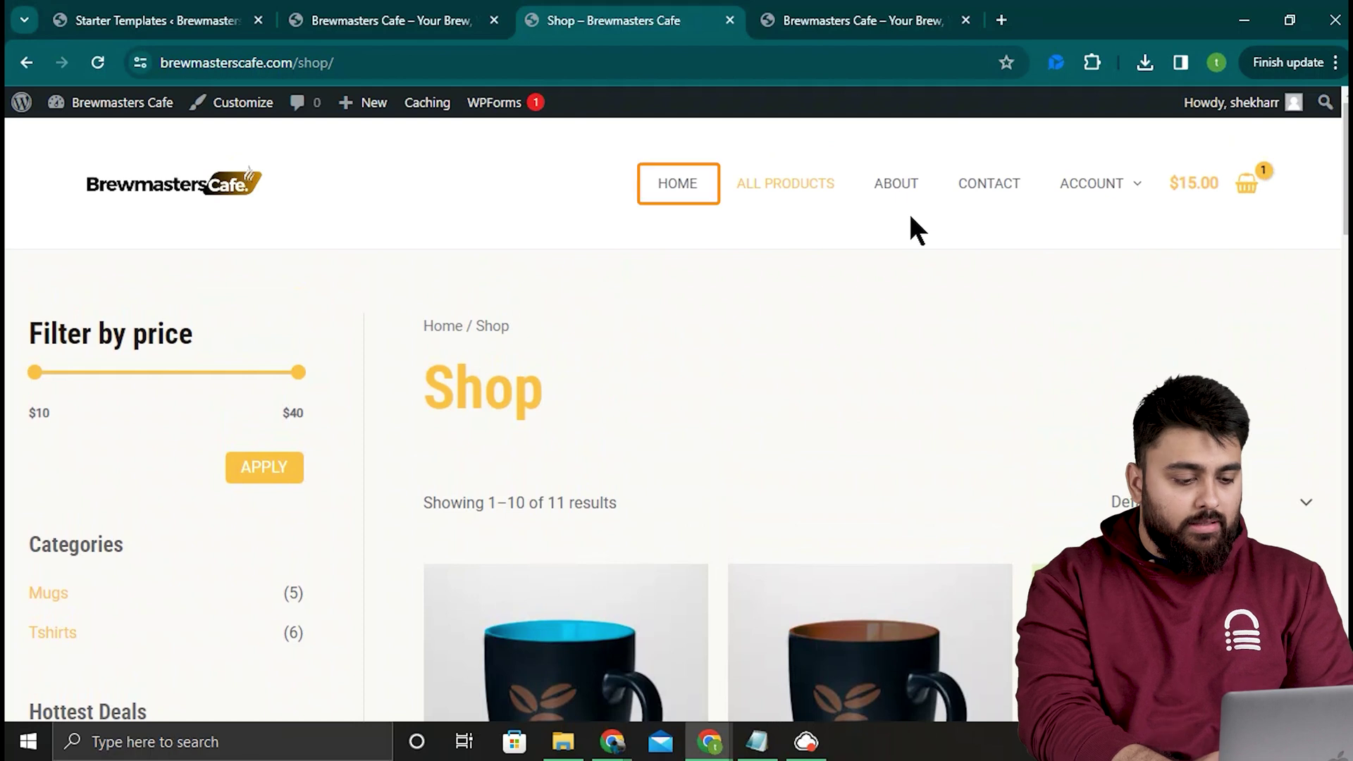
pyautogui.click(694, 192)
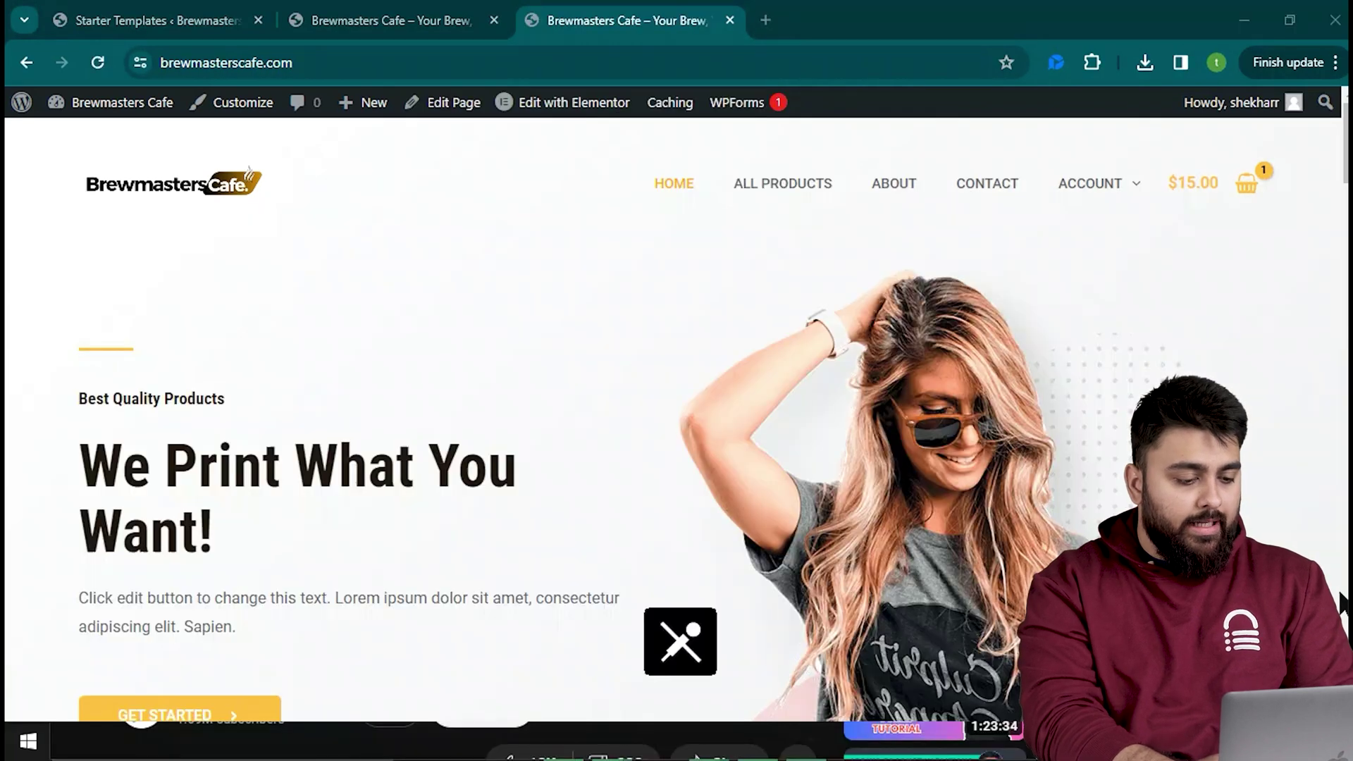
# Retype the hero heading as 'From the hills to your cup' and pick a coffee photo for the hero
pyautogui.moveTo(593, 118)
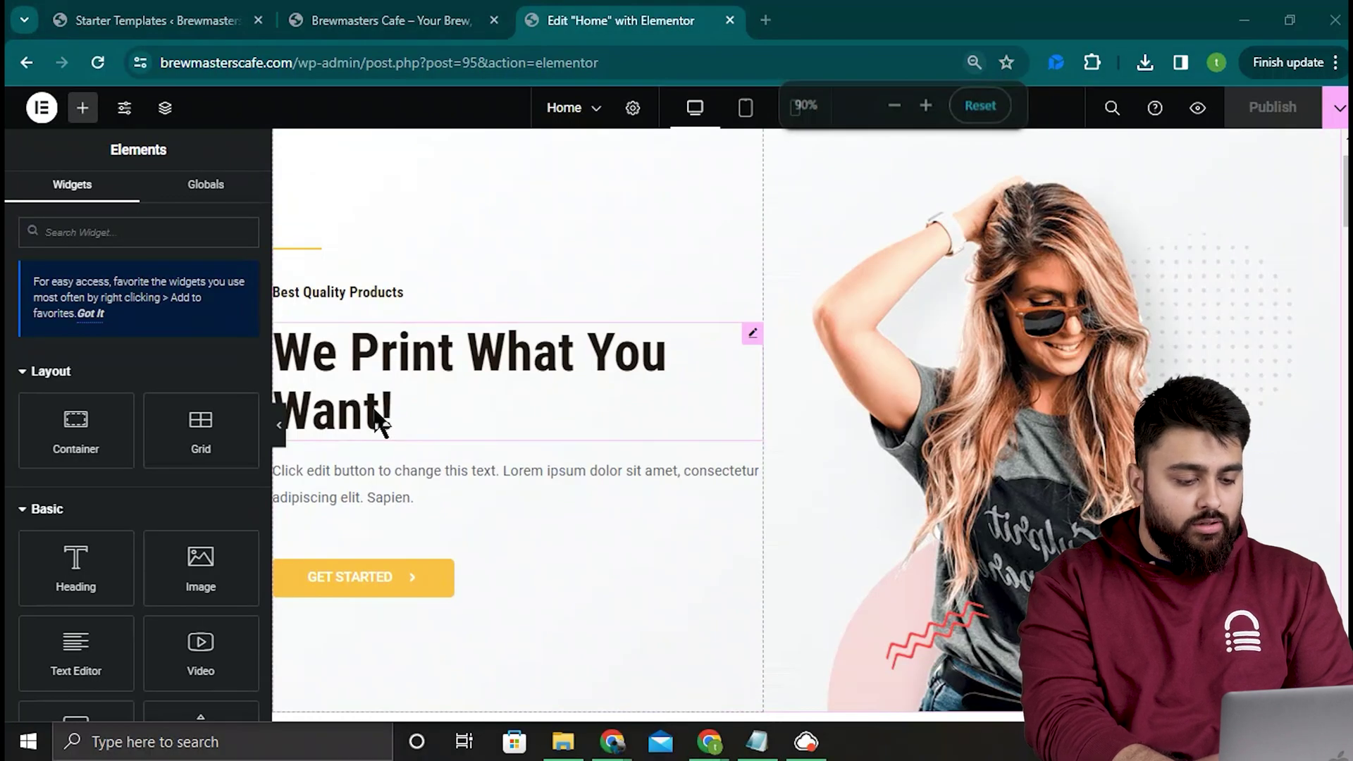
pyautogui.click(378, 421)
pyautogui.click(385, 412)
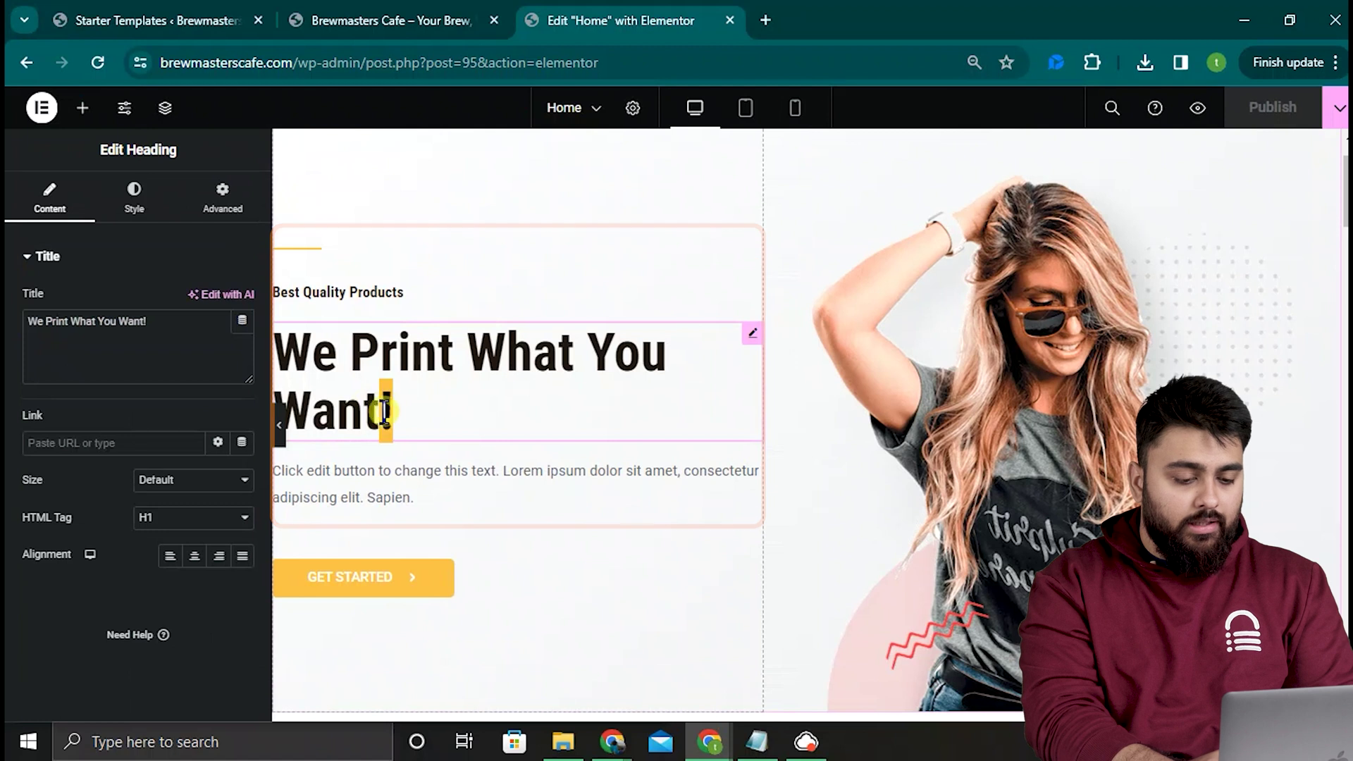
pyautogui.hotkey('ctrl', 'a')
pyautogui.write('From the hills to yo')
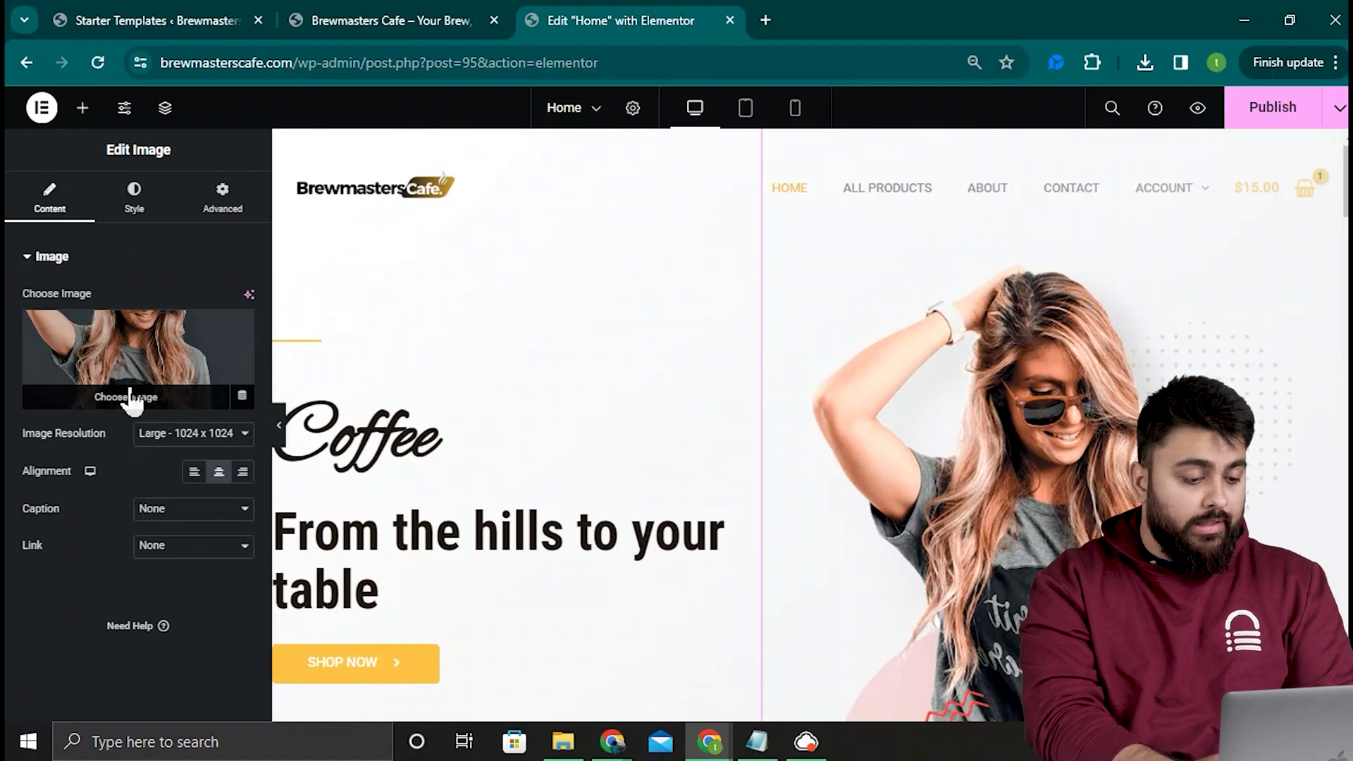
pyautogui.click(131, 397)
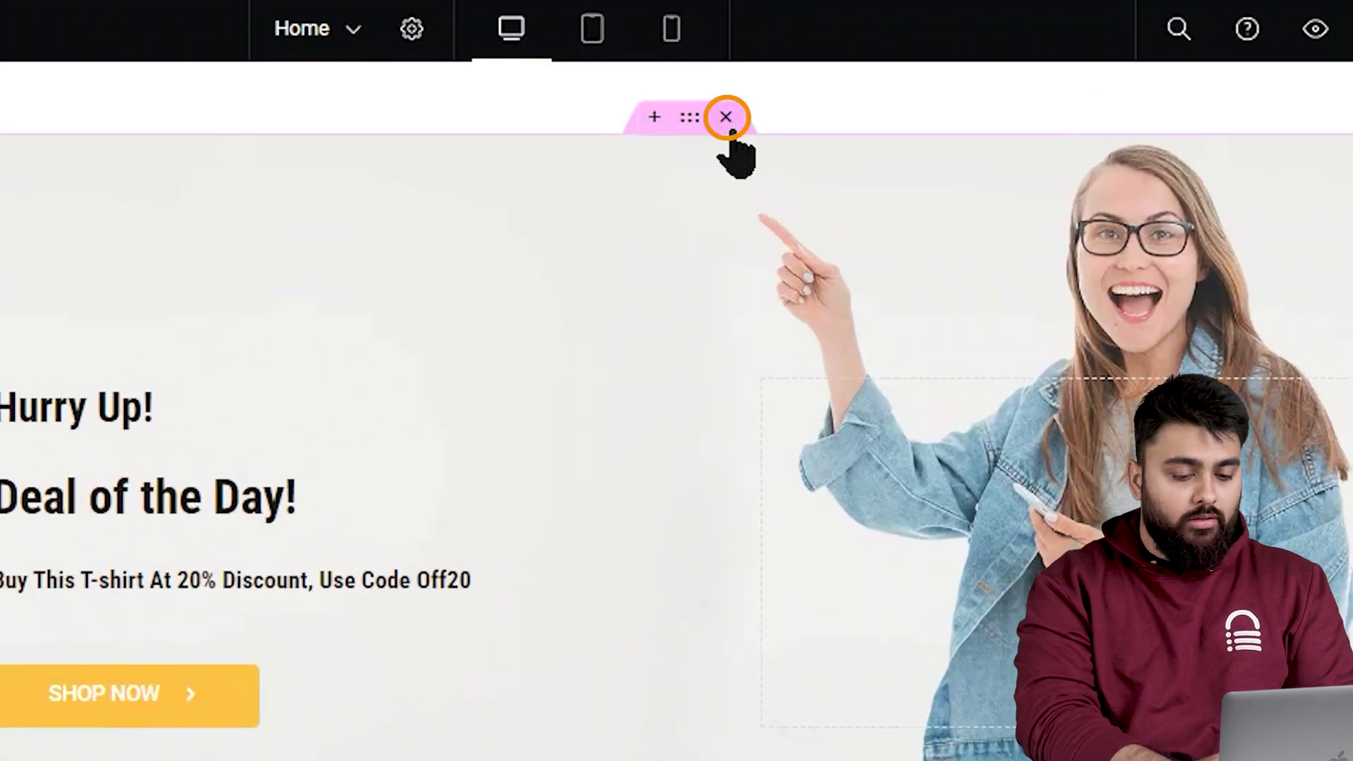
# Delete the deal-of-the-day section and reword the Contact page text in Elementor
pyautogui.click(726, 117)
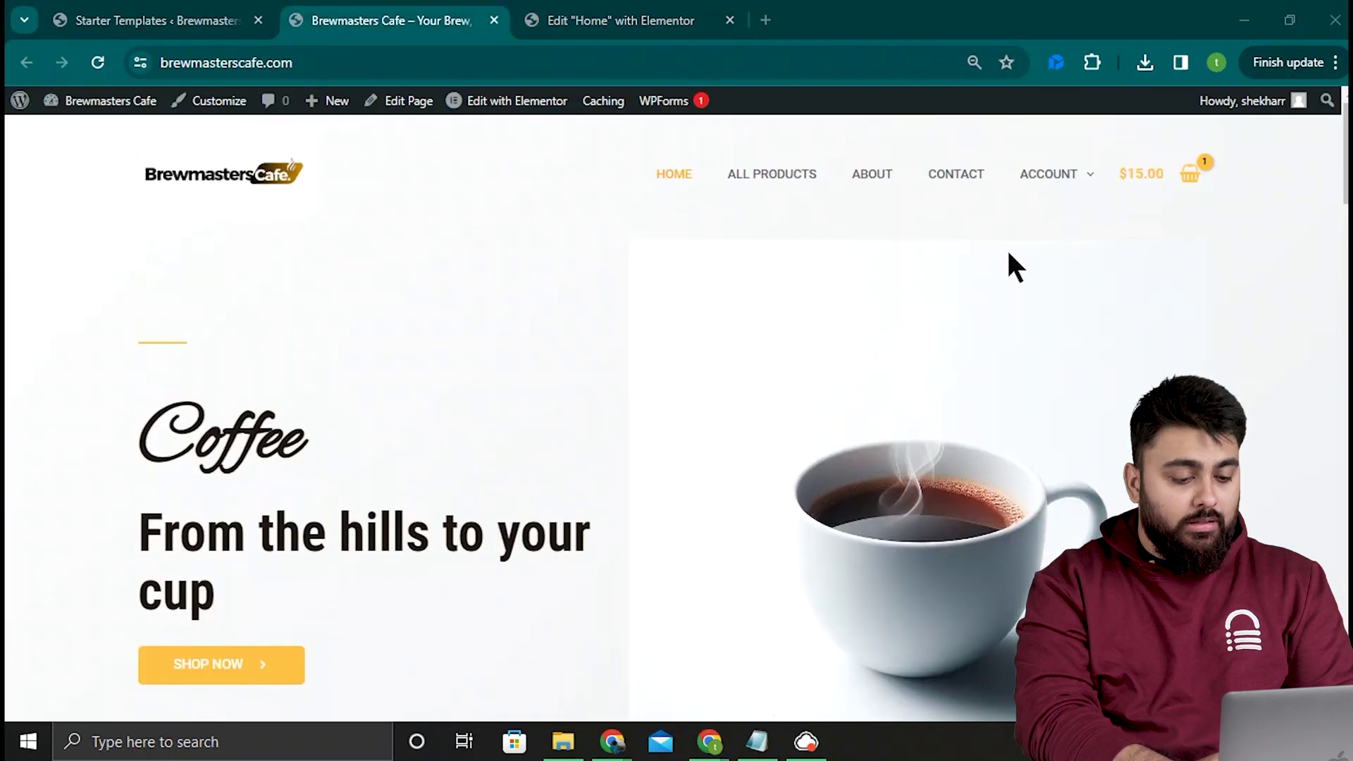
pyautogui.click(971, 187)
pyautogui.moveTo(506, 104)
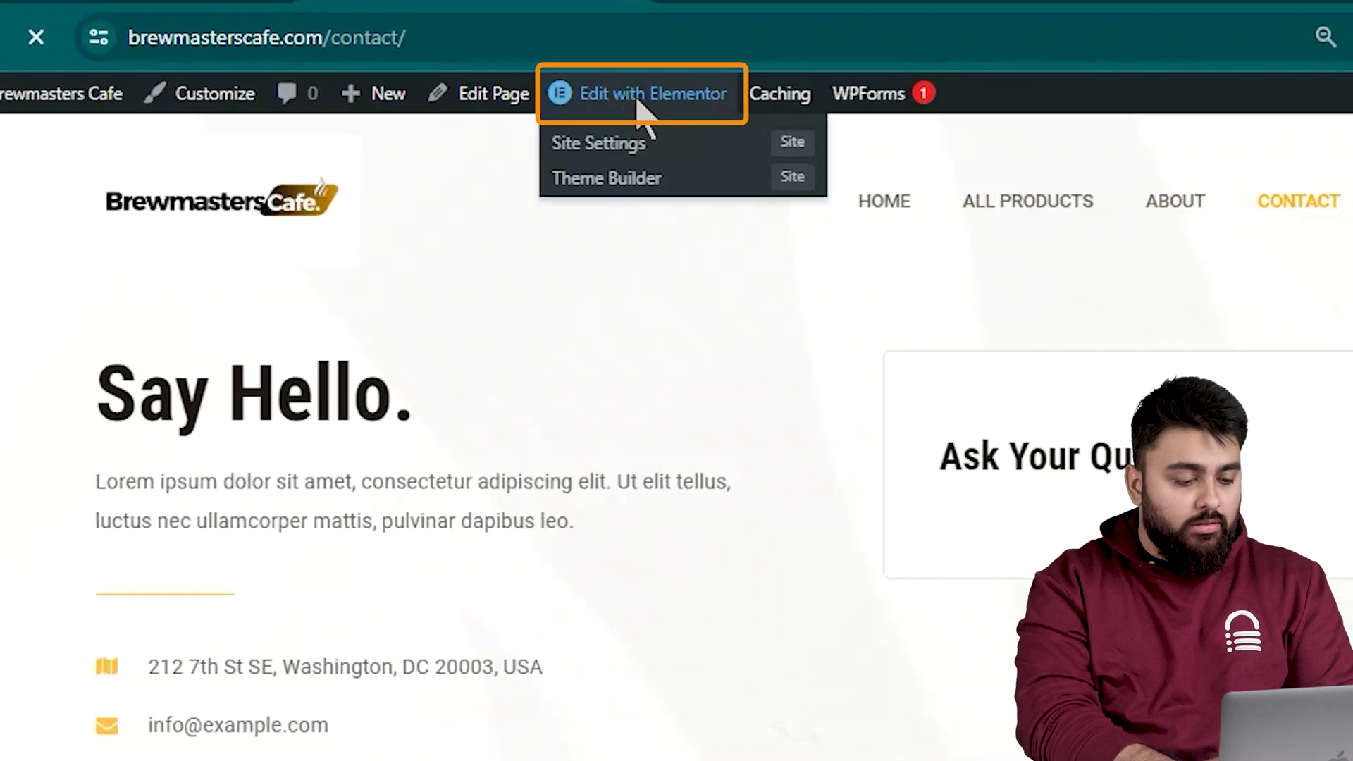
pyautogui.click(505, 101)
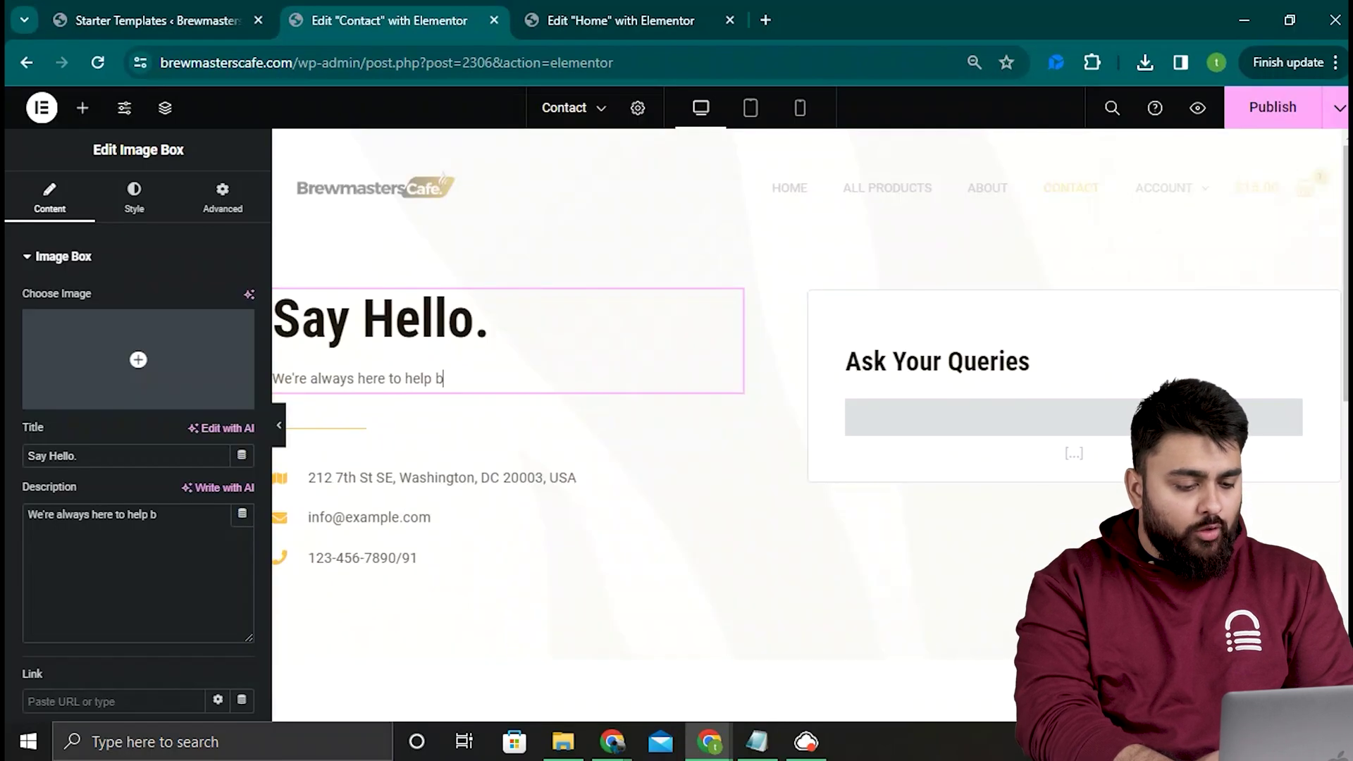
pyautogui.write('ring')
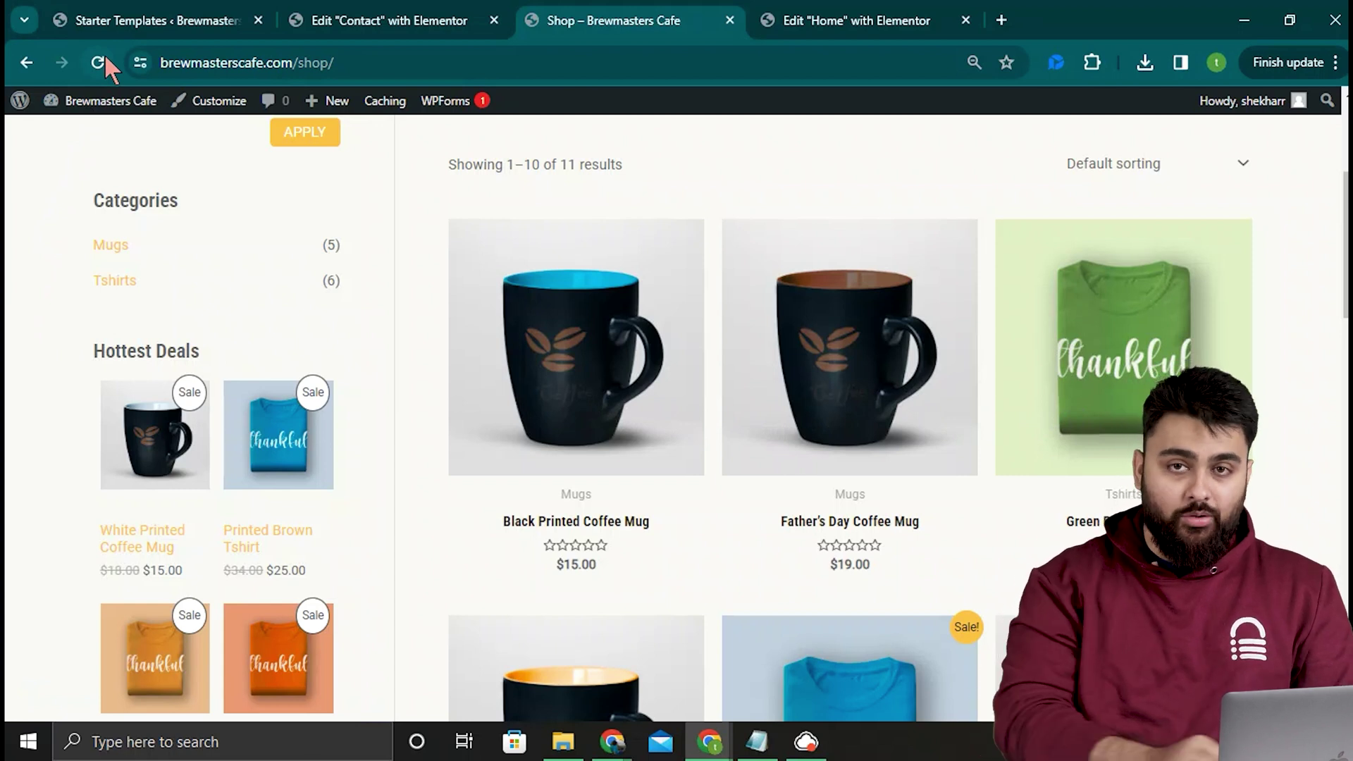
# From Products > All Products, trash all 11 sample products, then start a new product
pyautogui.click(149, 10)
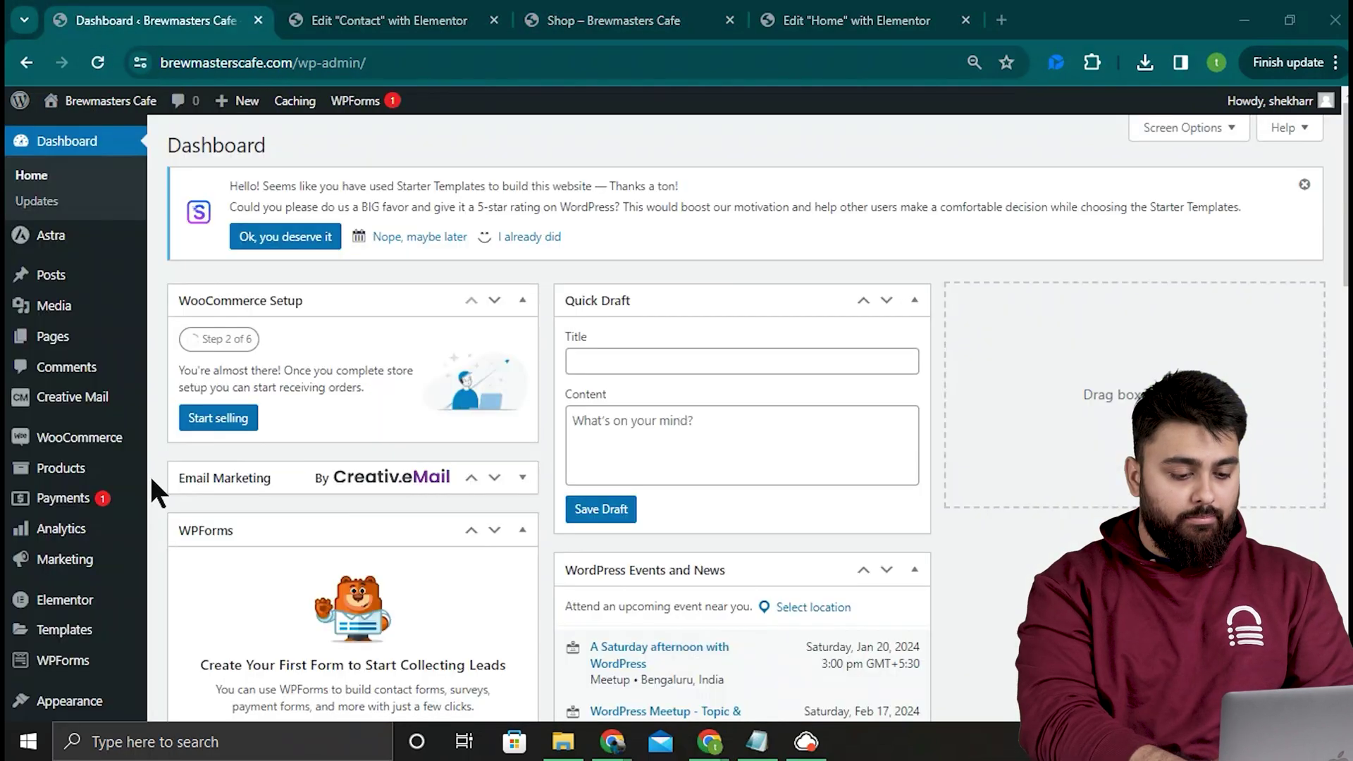
pyautogui.moveTo(128, 476)
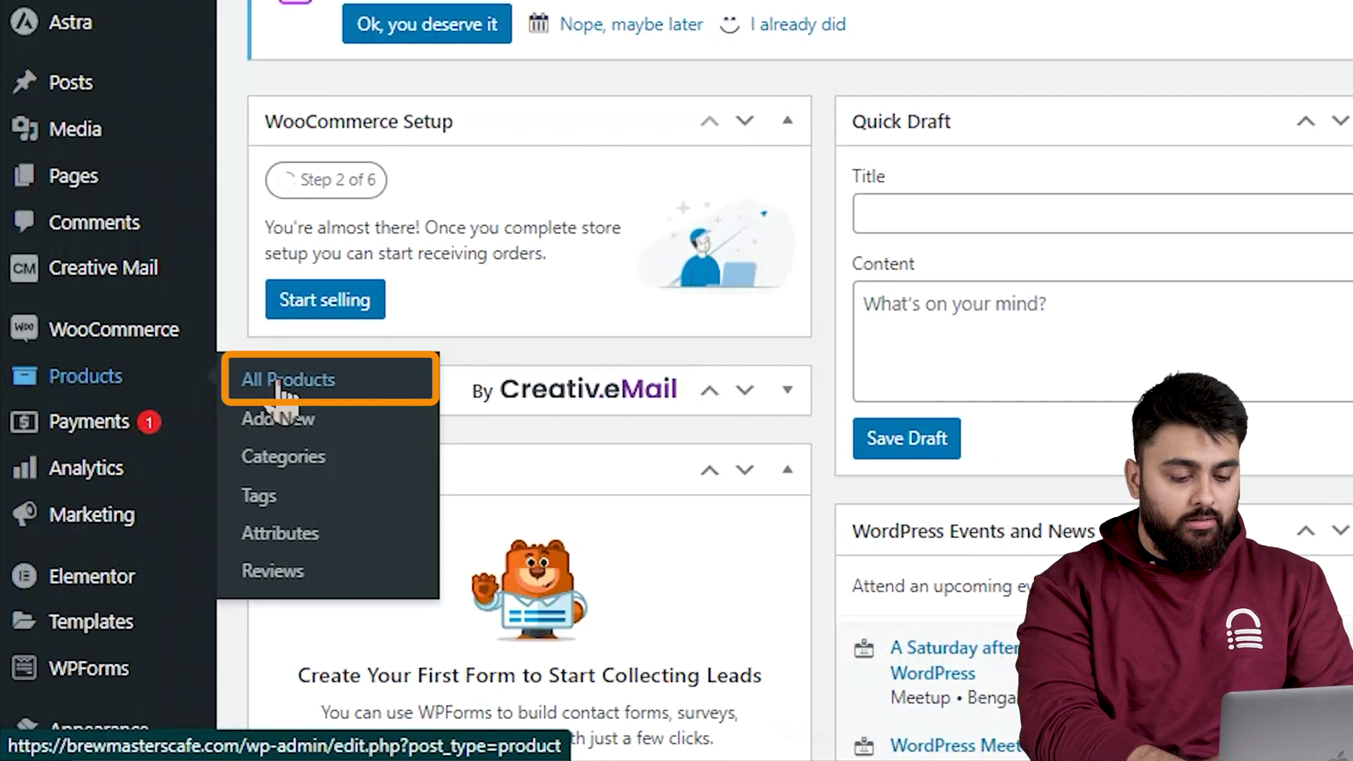
pyautogui.click(280, 380)
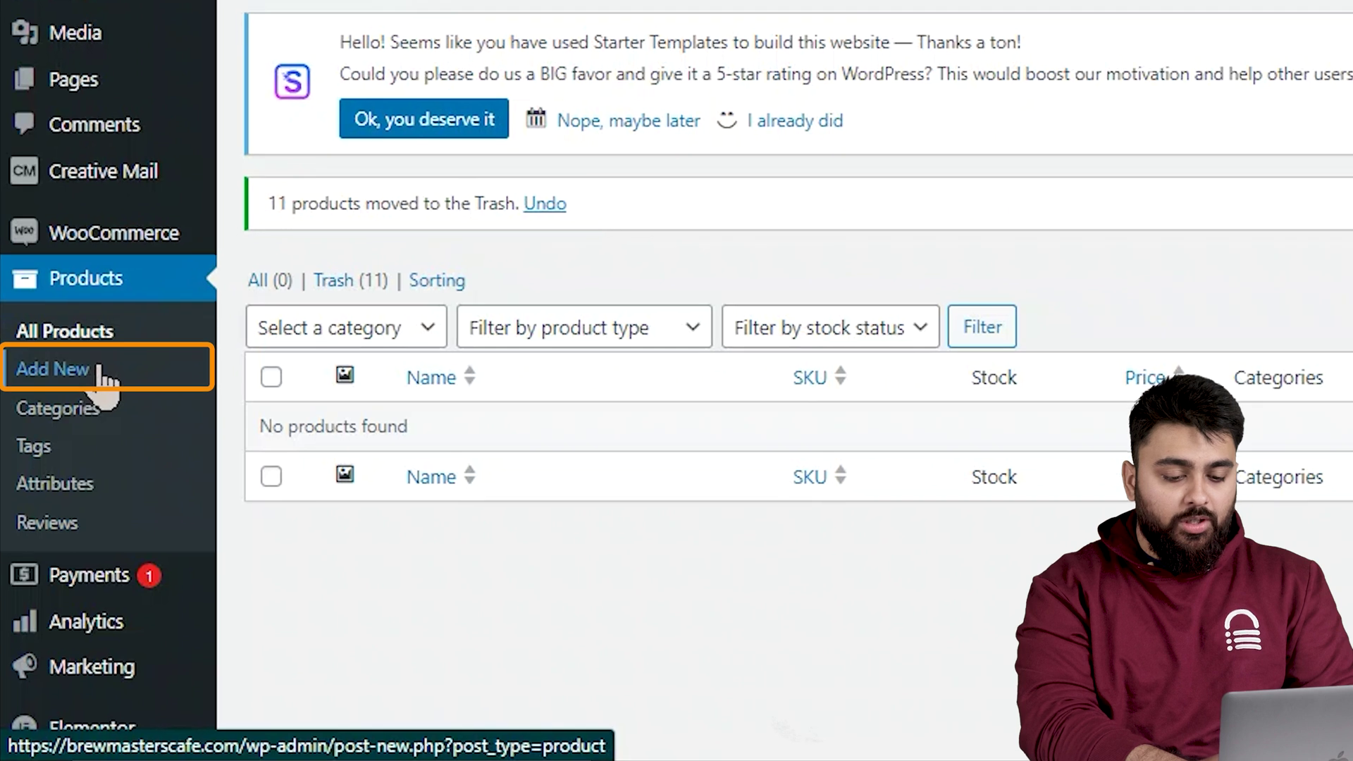
pyautogui.click(100, 366)
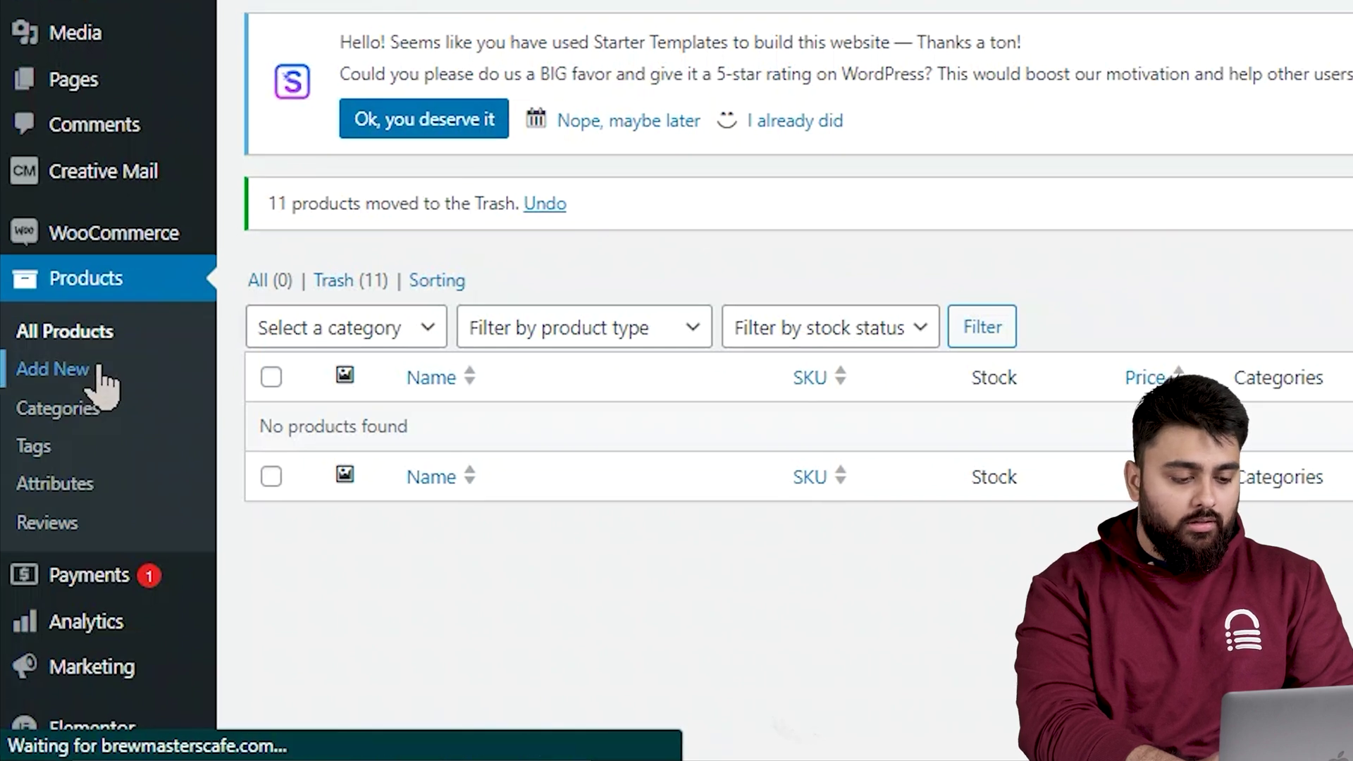
# Title the product 'Excelsa Coffee (AAA)', add a description, and upload the Excelsa Coffee product image
pyautogui.write('Exc')
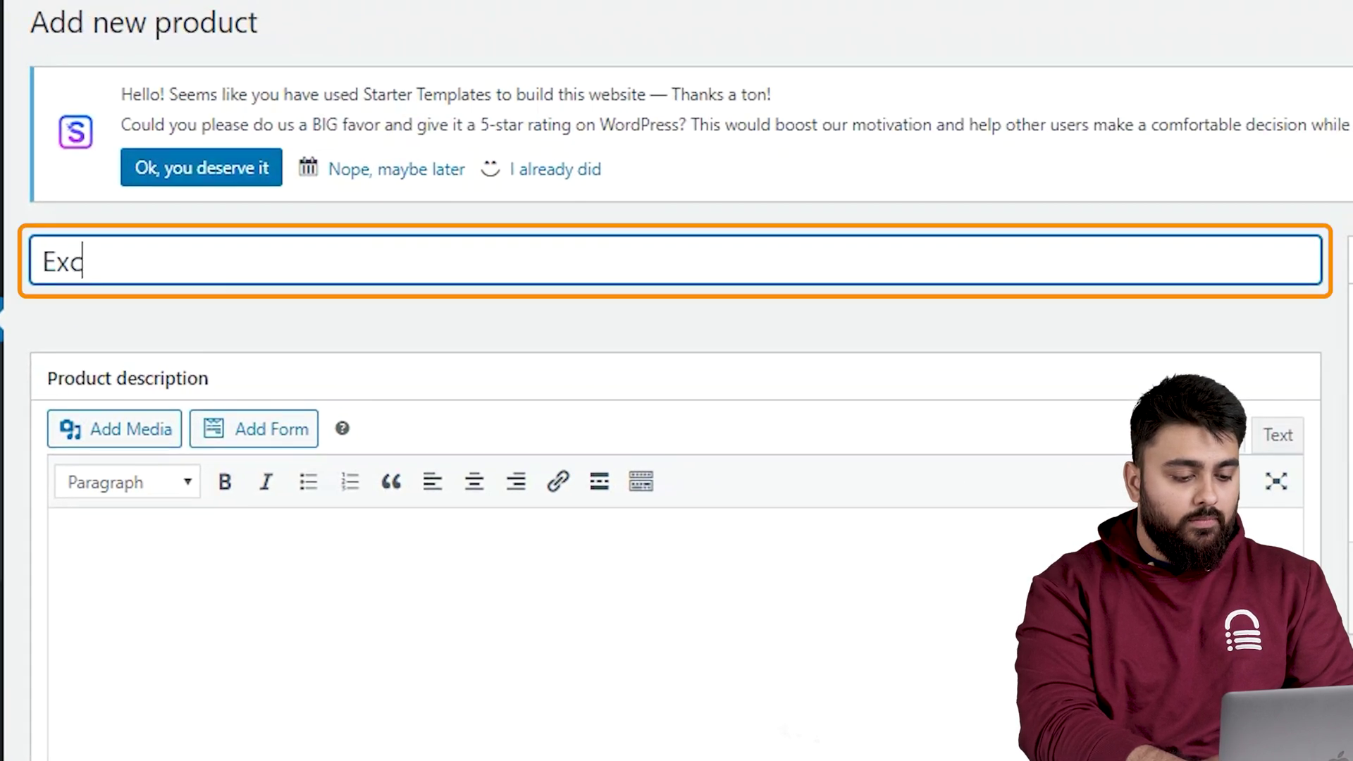
pyautogui.write('elsa Coffee (AAA)')
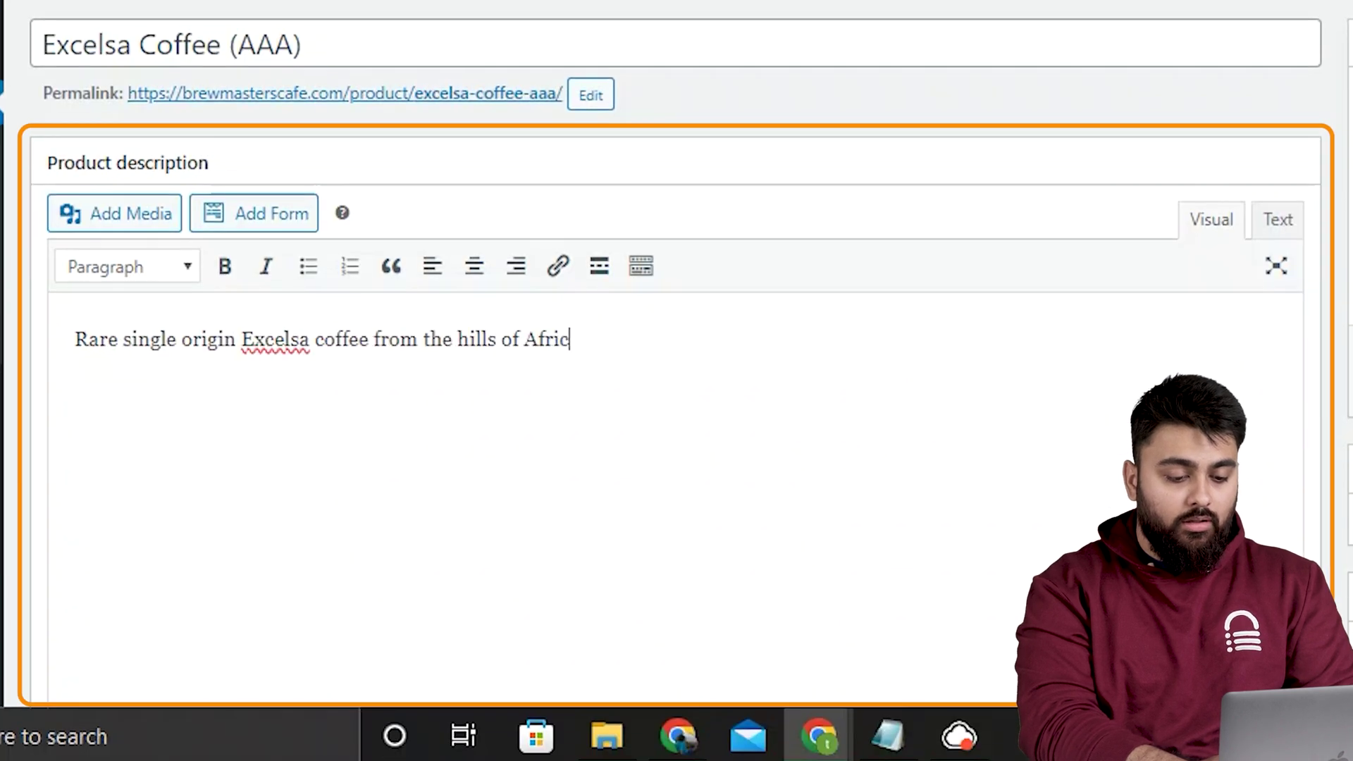
pyautogui.write('a')
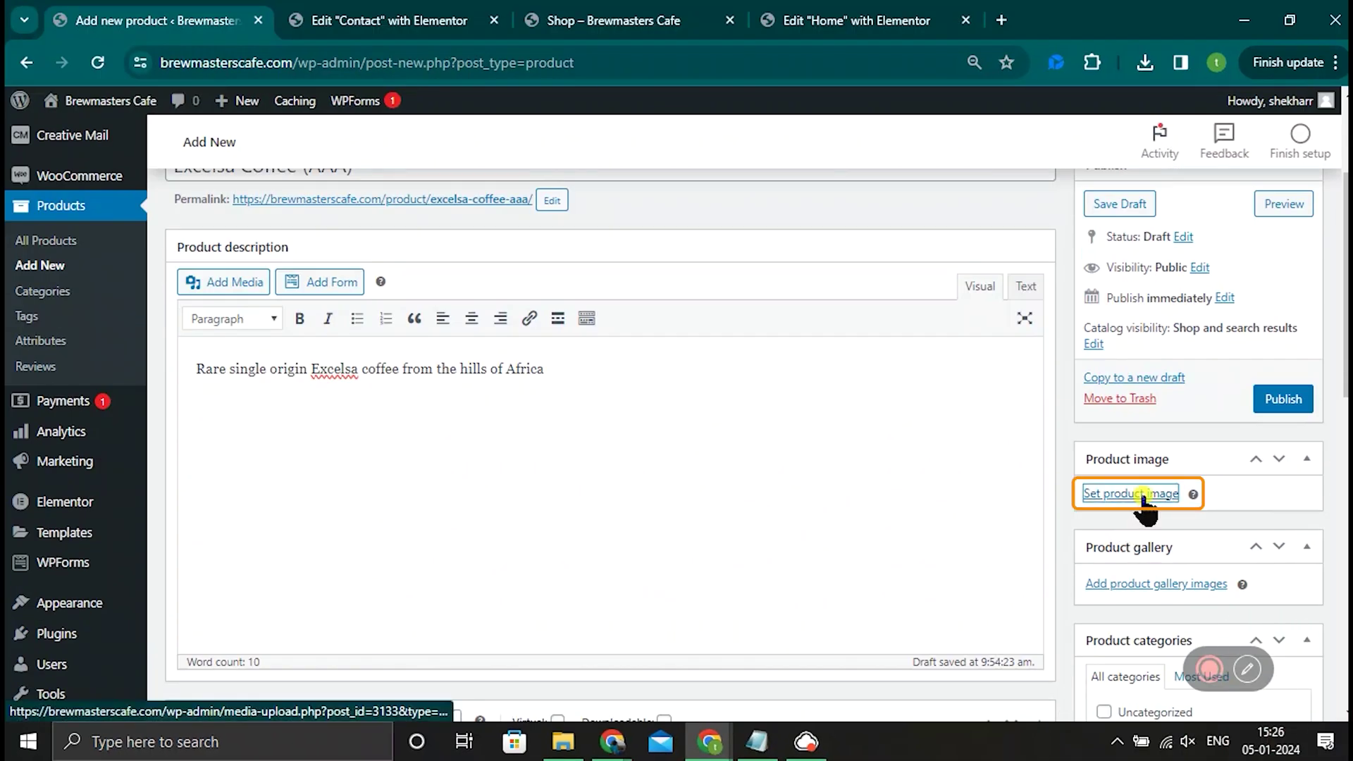
pyautogui.click(1141, 496)
pyautogui.click(100, 176)
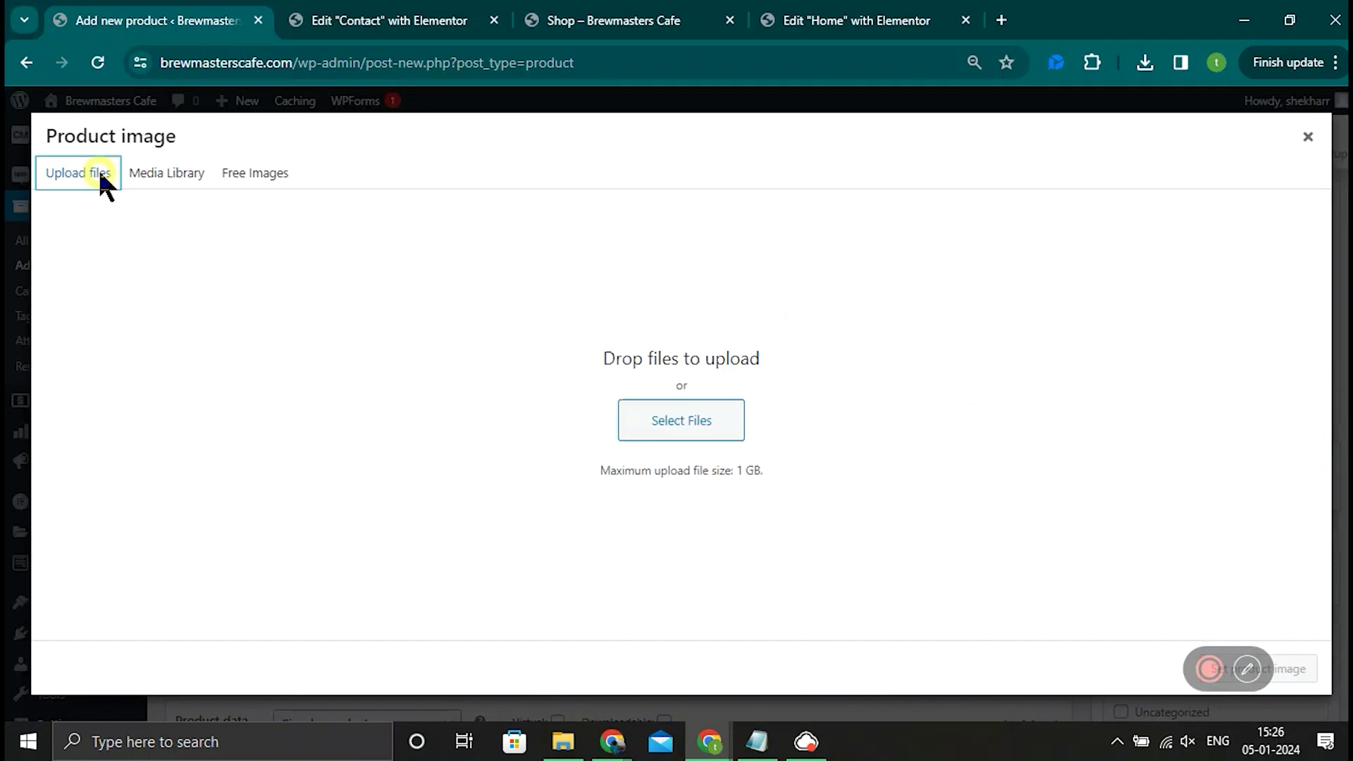
pyautogui.click(683, 421)
pyautogui.click(1189, 633)
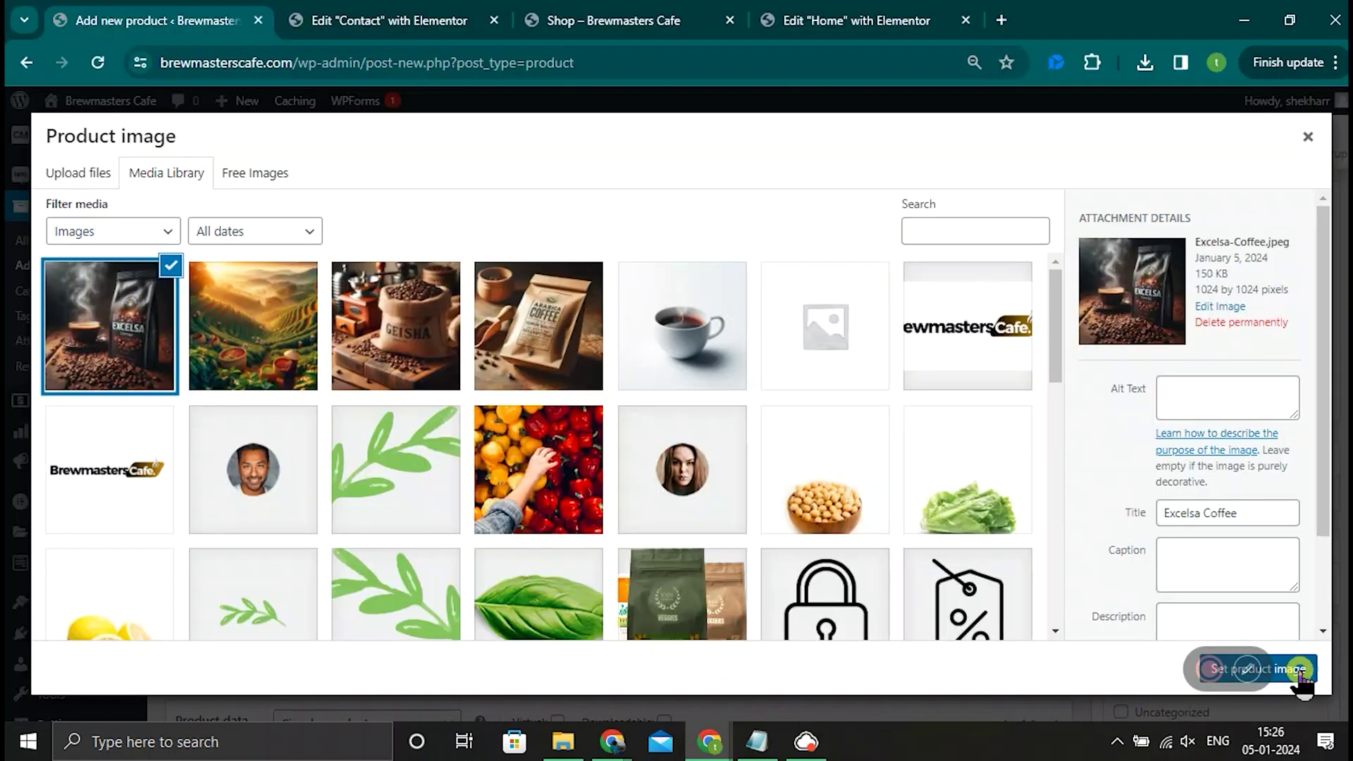
pyautogui.click(1302, 676)
# Set the product's regular price to 25
pyautogui.scroll(-4, 606, 507)
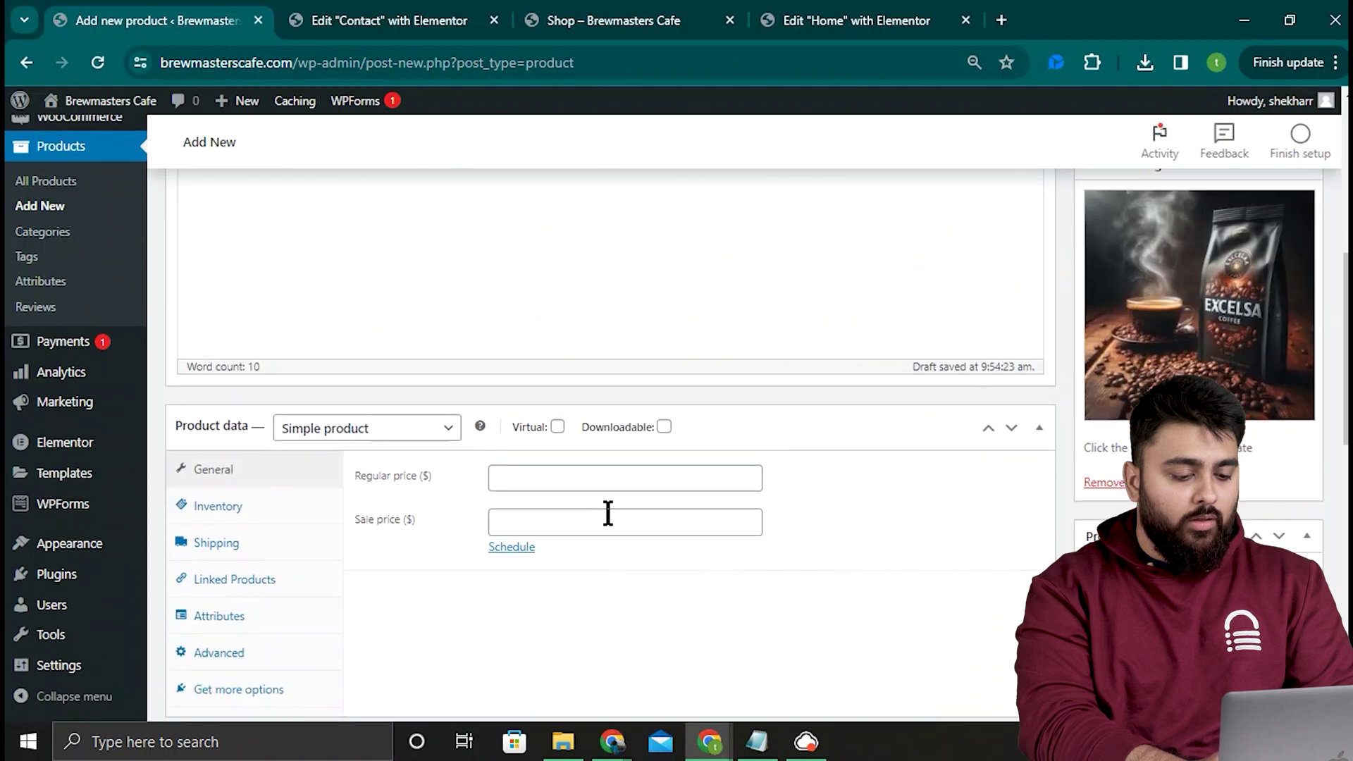
pyautogui.click(604, 485)
pyautogui.write('25')
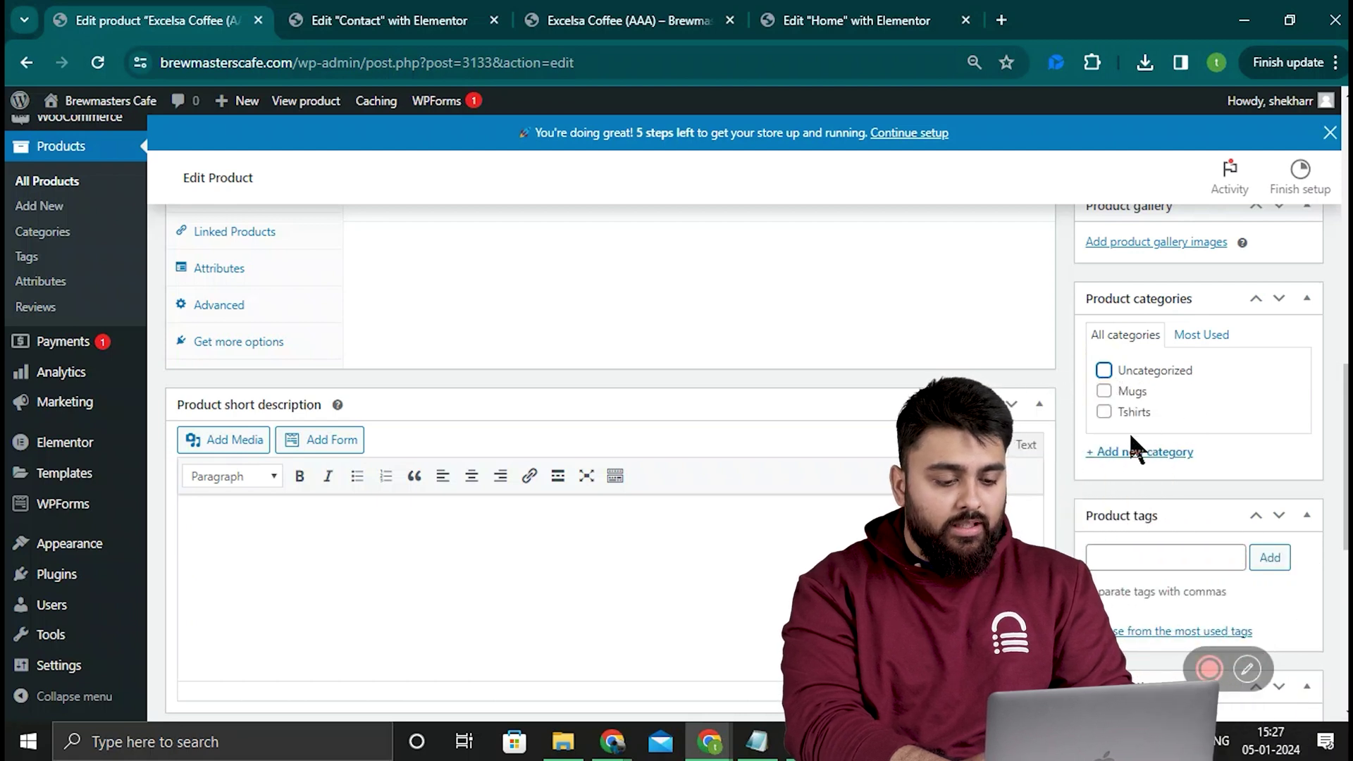
# Assign Excelsa Coffee to a new Coffee category, update the product, and view the storefront tab
pyautogui.click(1132, 452)
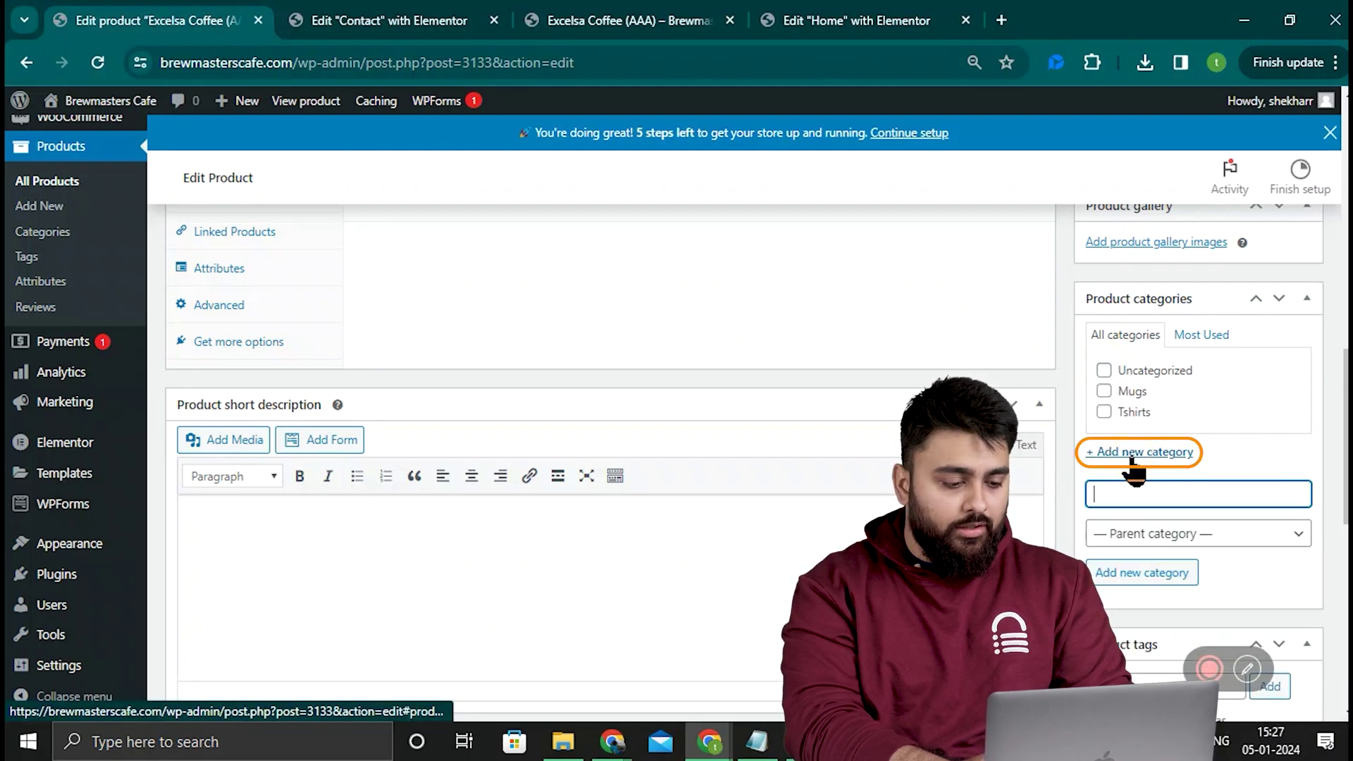
pyautogui.write('co')
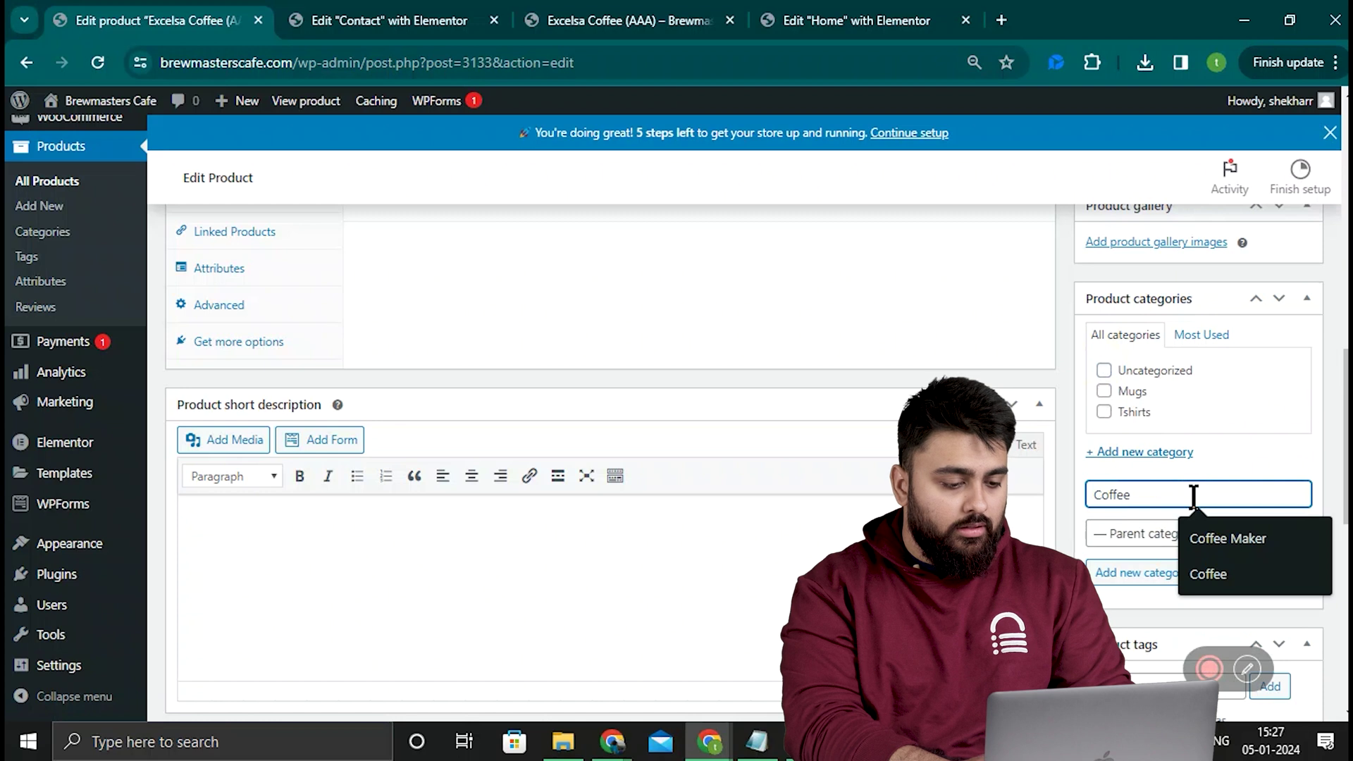
pyautogui.click(1162, 572)
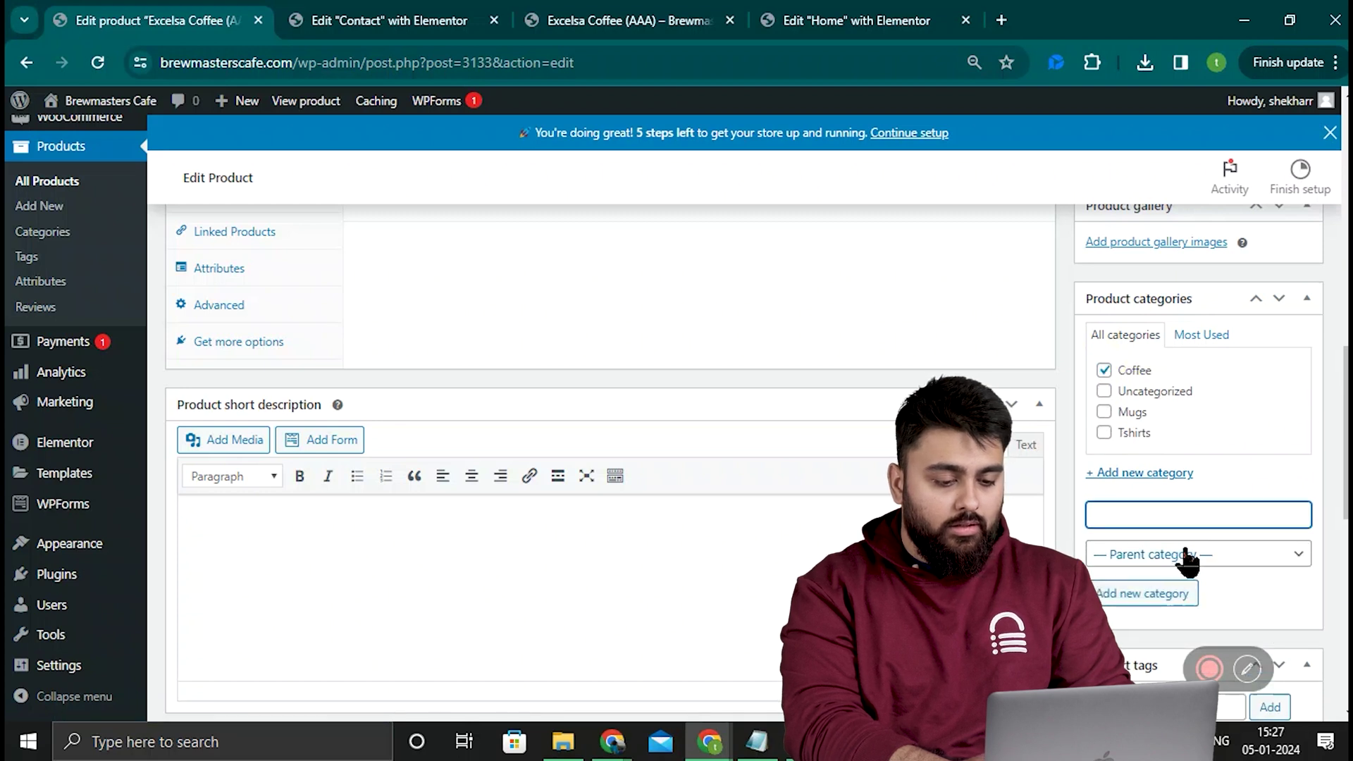
pyautogui.scroll(8, 1078, 514)
pyautogui.click(1276, 350)
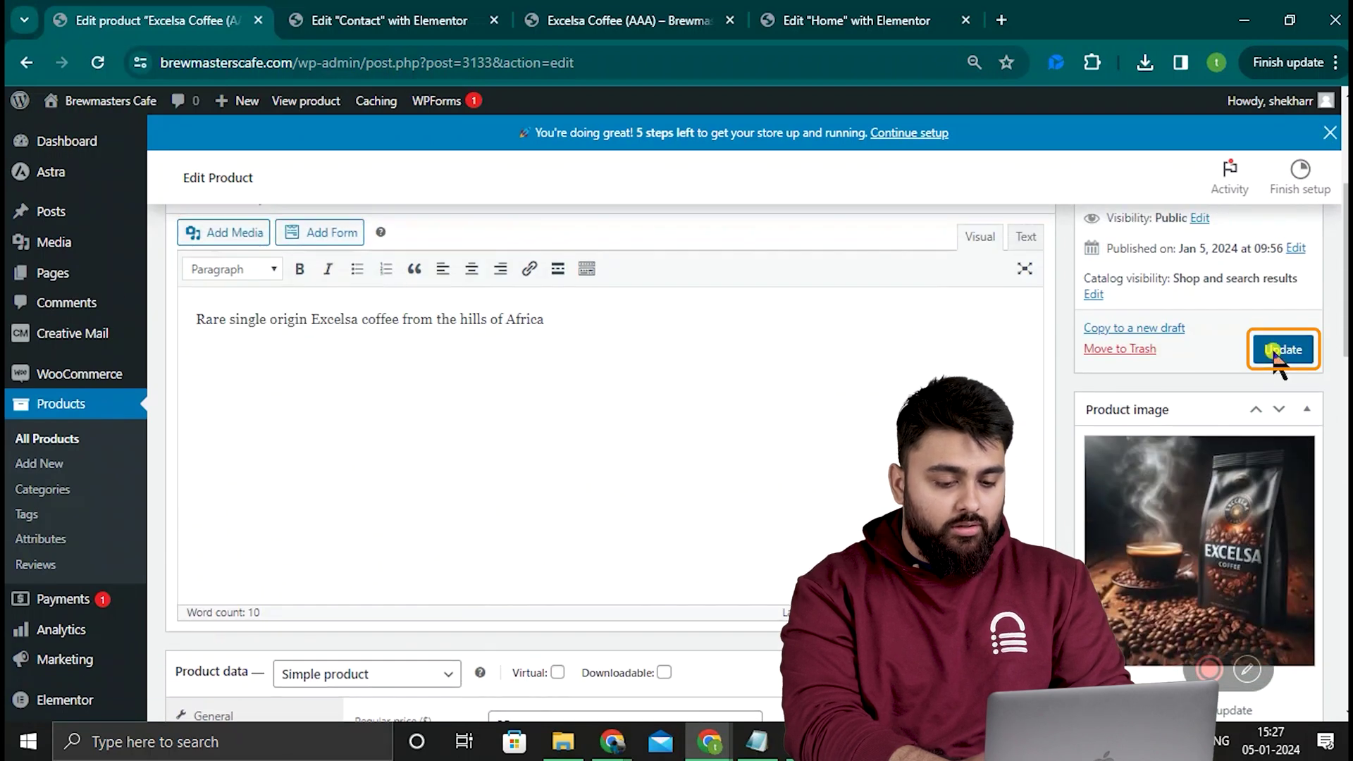
pyautogui.hotkey('ctrl', '3')
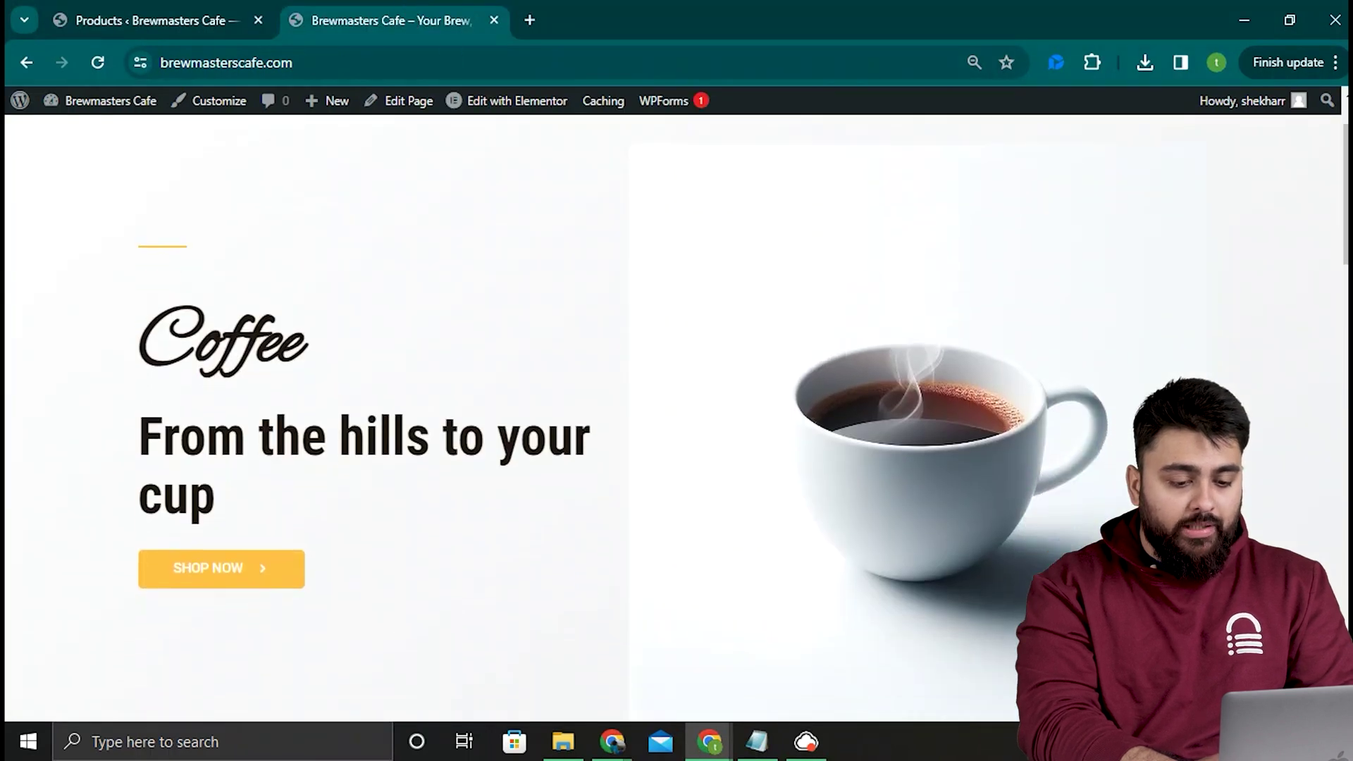
# Star the second, third and fourth coffee products as featured, then recheck the storefront
pyautogui.scroll(-15, 1081, 386)
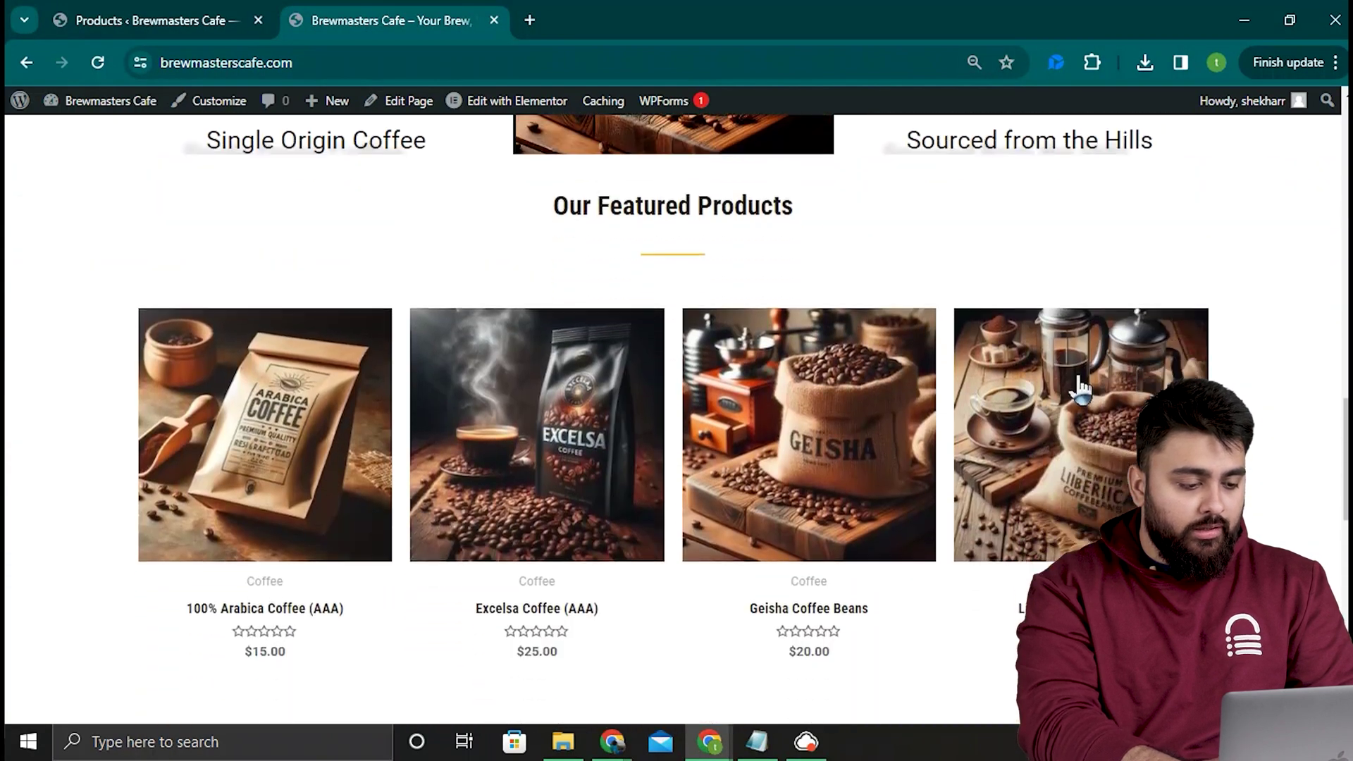
pyautogui.scroll(-1, 1081, 386)
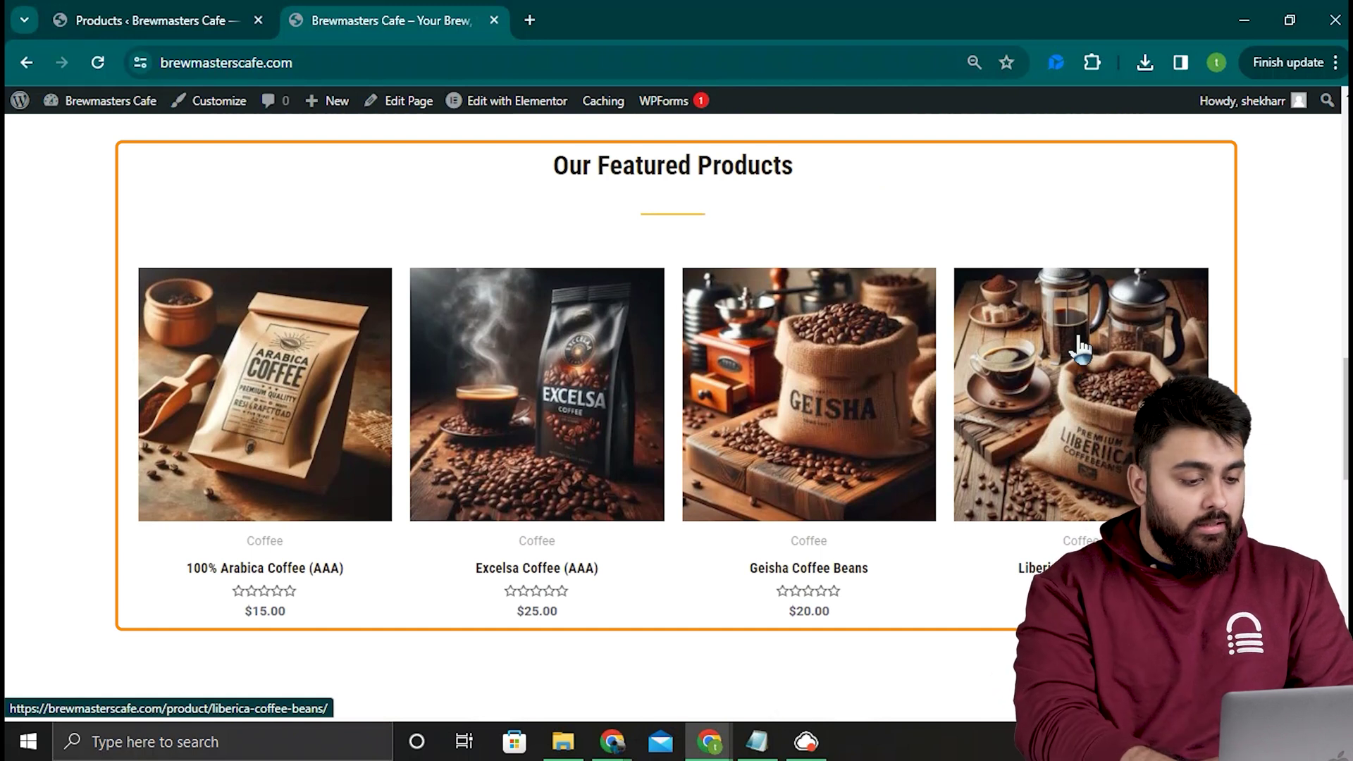
pyautogui.click(220, 7)
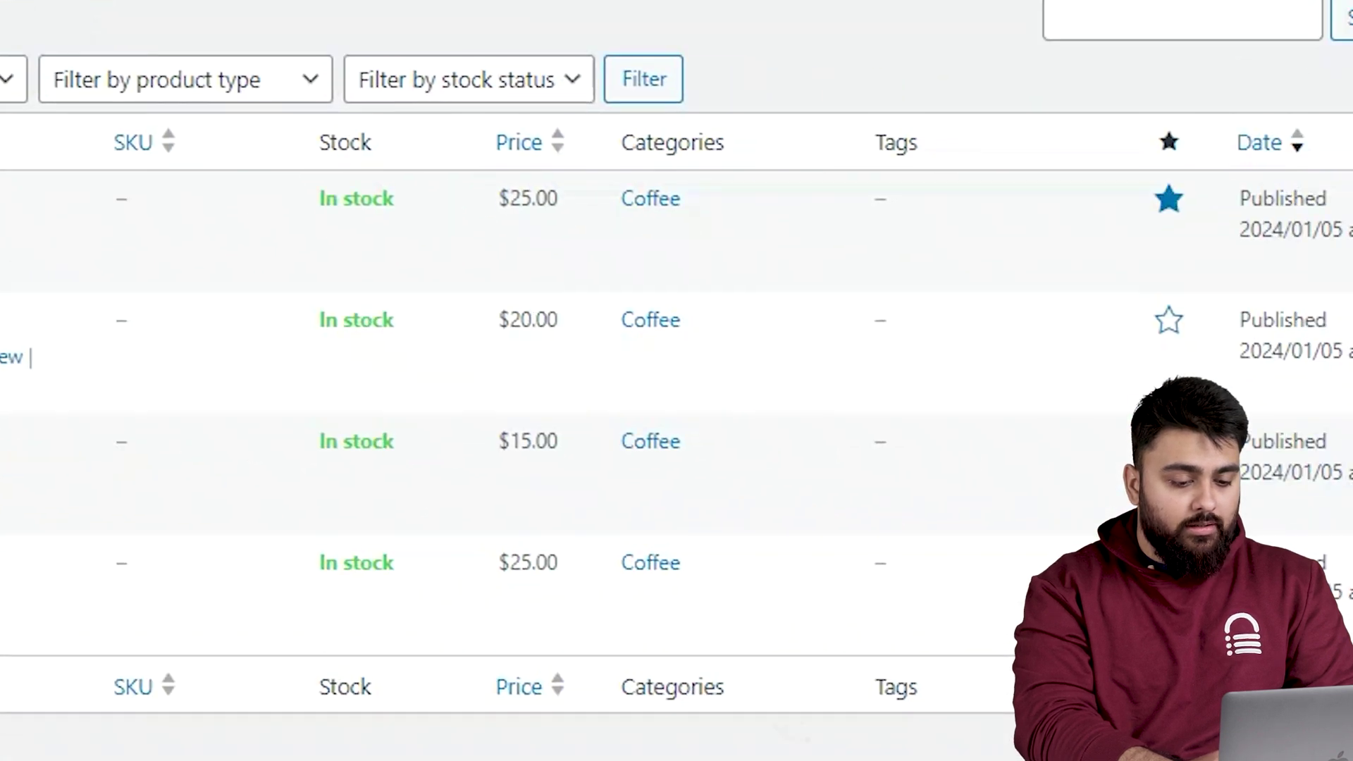
pyautogui.click(970, 293)
pyautogui.click(969, 416)
pyautogui.click(969, 538)
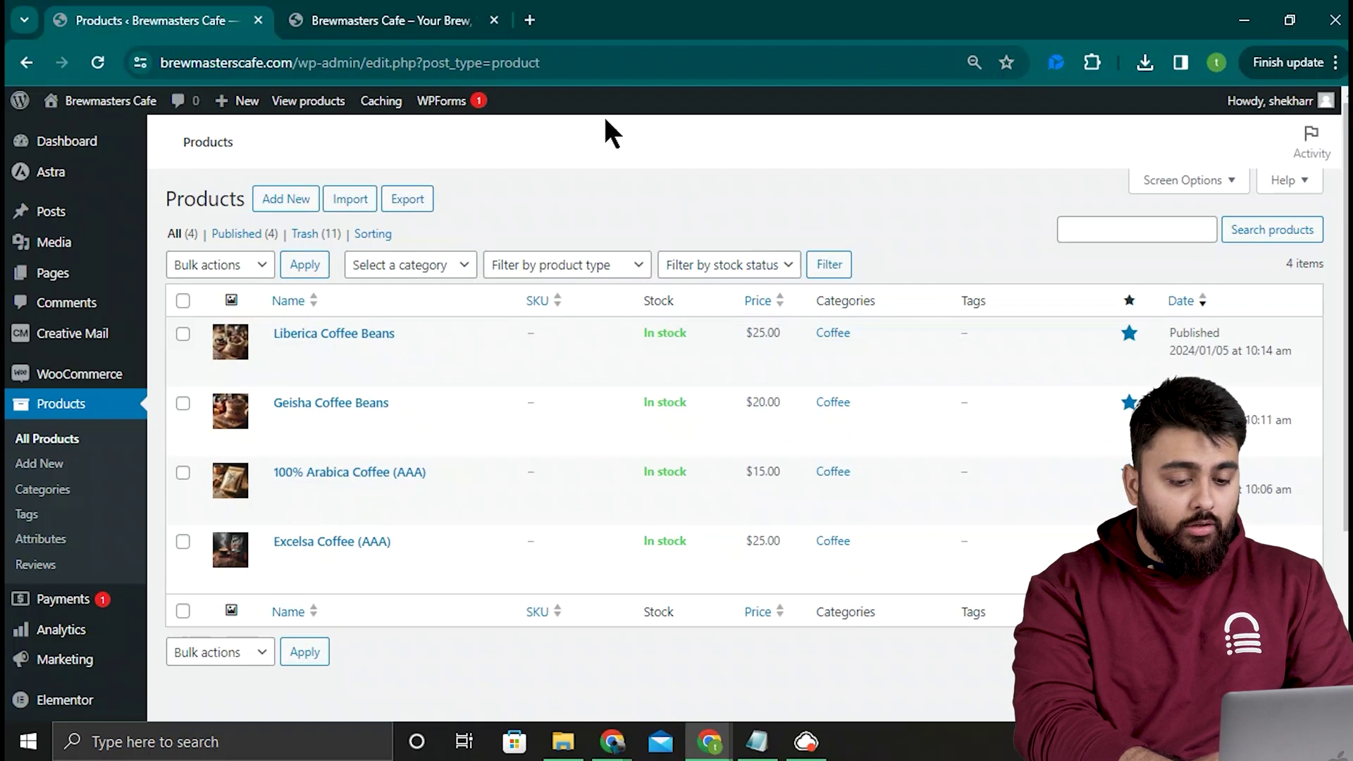
pyautogui.click(391, 20)
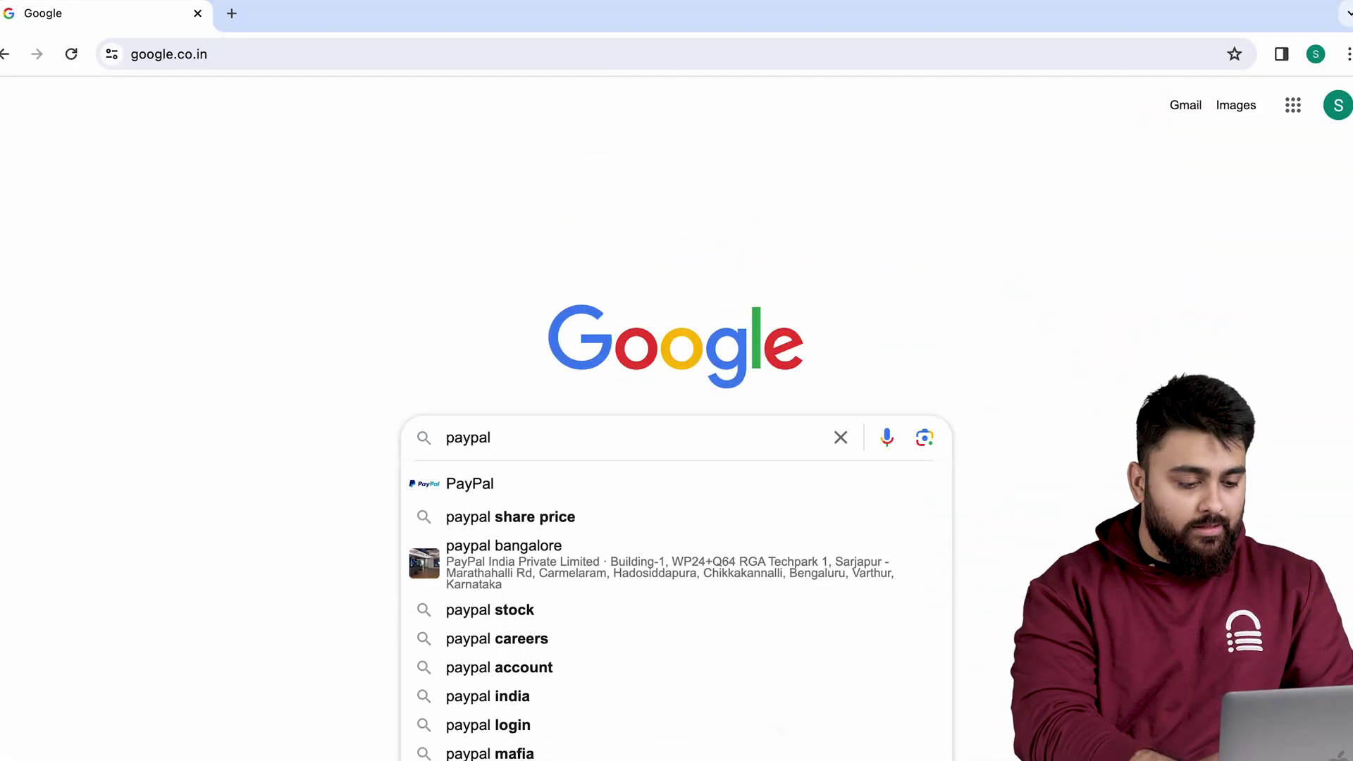
# Search for PayPal, start a free Business account, and describe it as Computer Software Stores
pyautogui.press('Return')
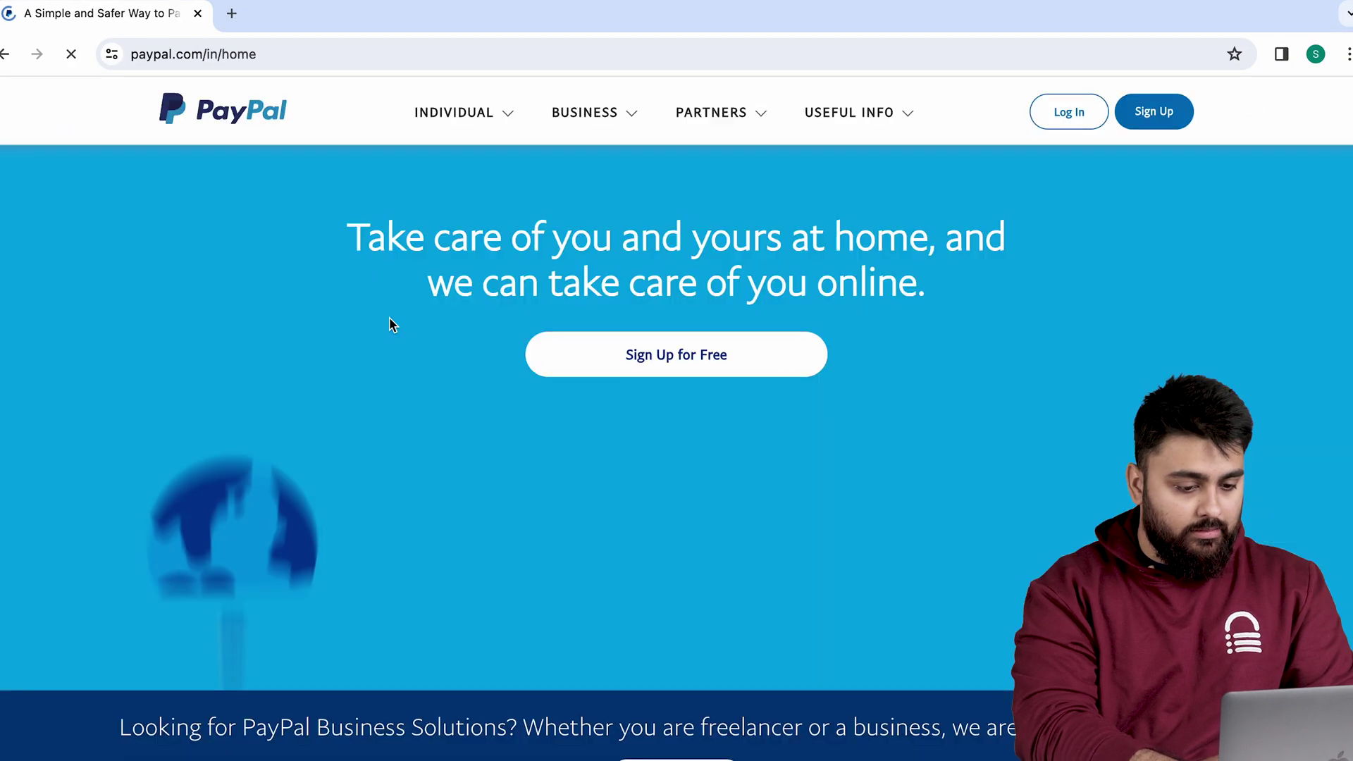
pyautogui.click(668, 356)
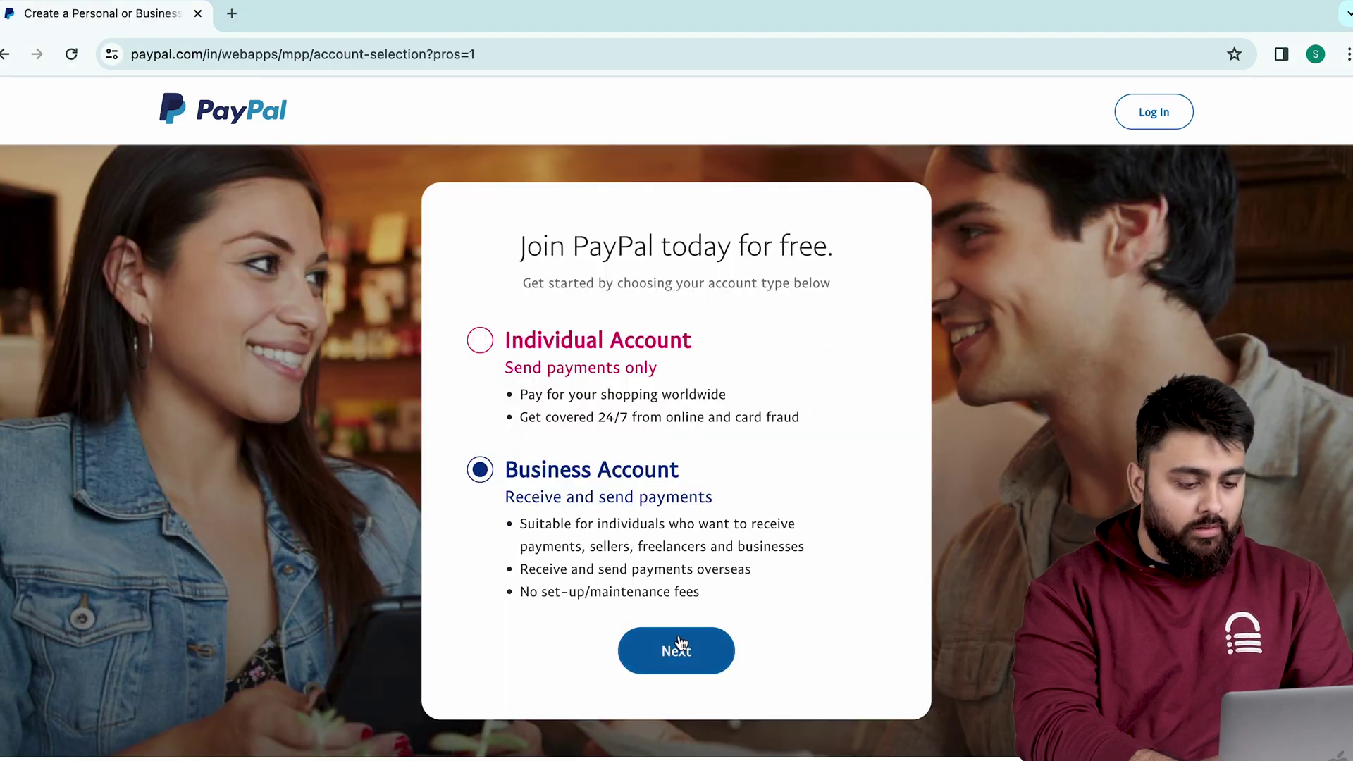
pyautogui.click(681, 666)
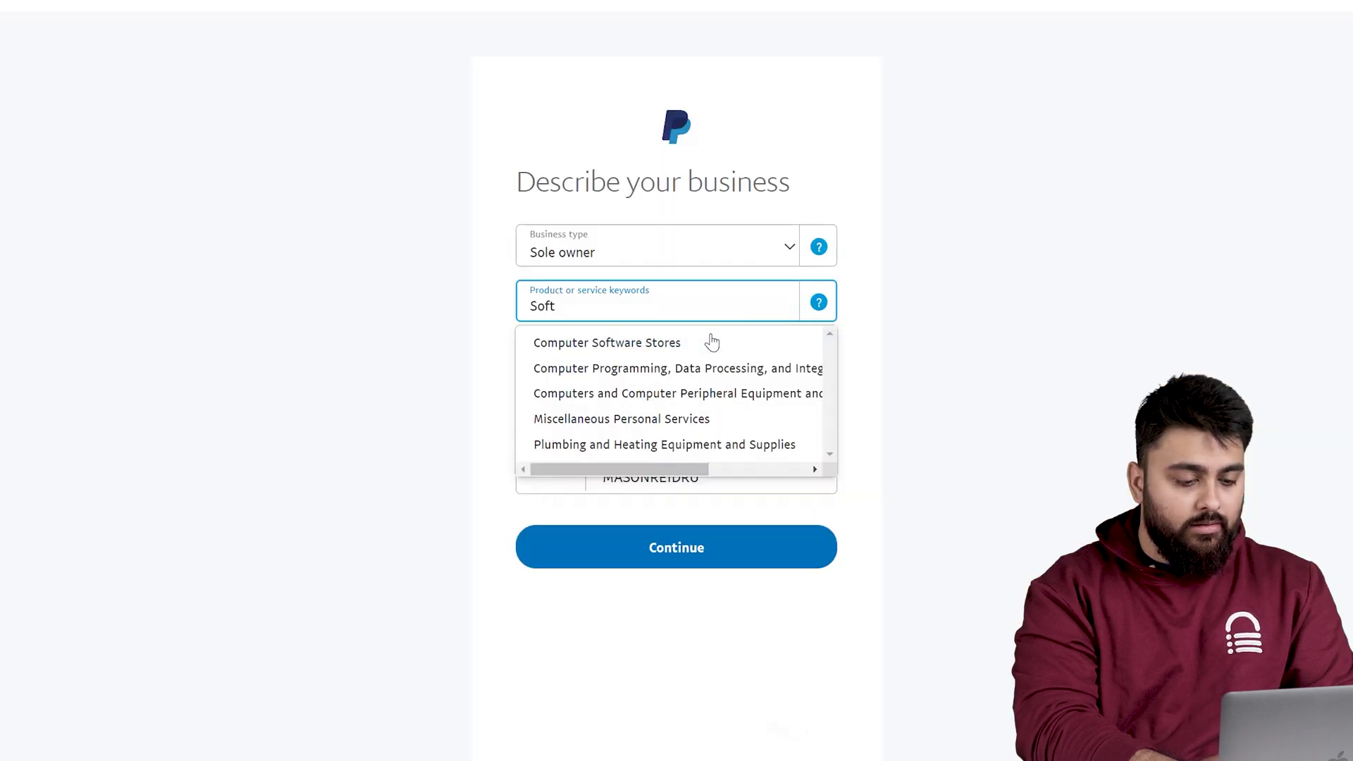
pyautogui.click(709, 341)
pyautogui.click(688, 372)
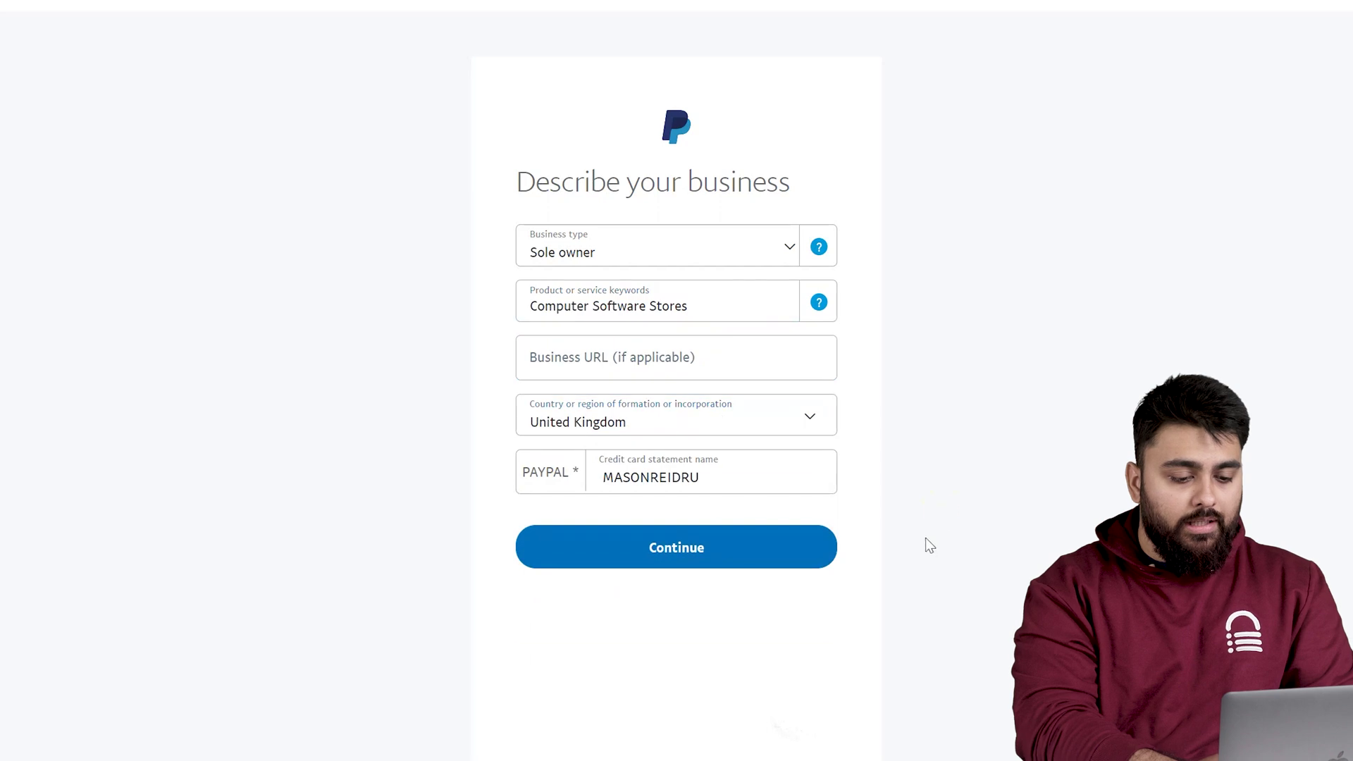
pyautogui.click(767, 536)
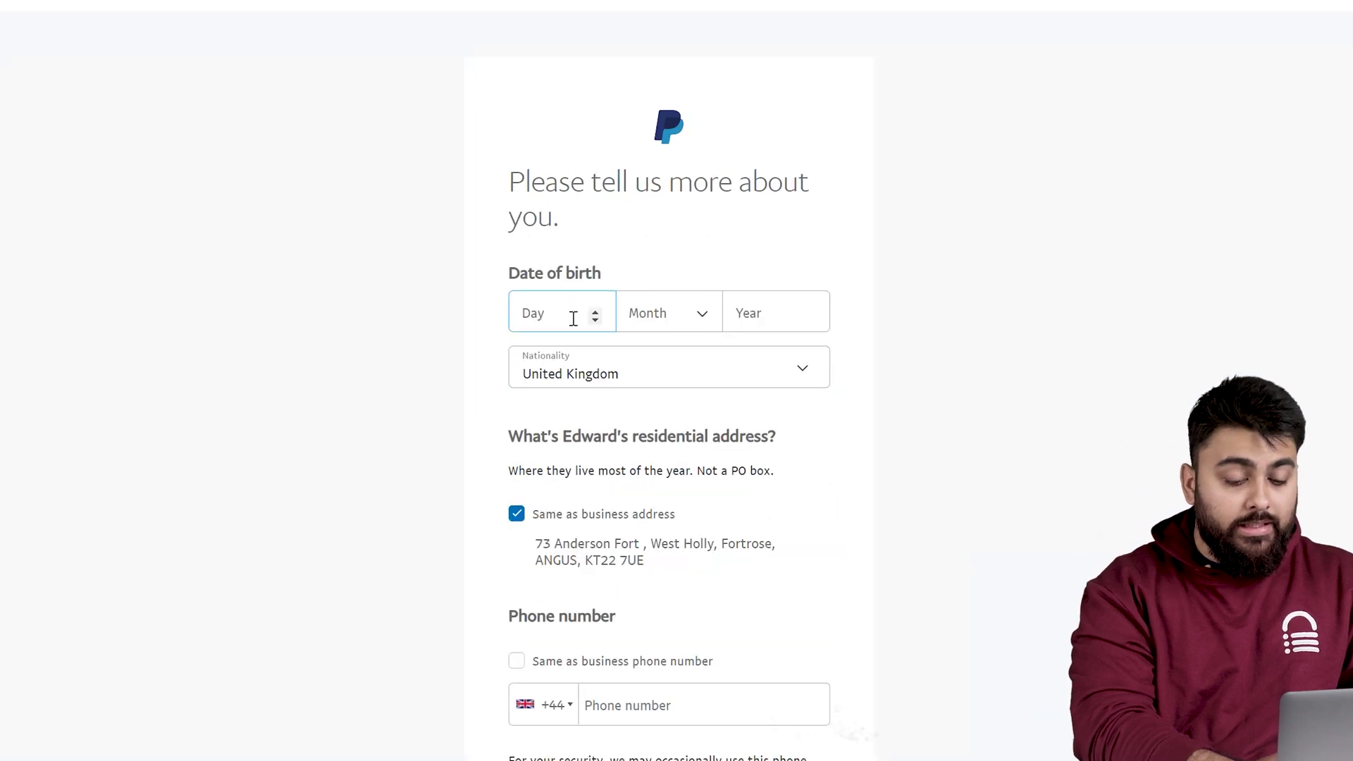
# Enter the owner's birth date as 23 December, reuse the business phone, and submit personal details
pyautogui.click(573, 315)
pyautogui.write('23')
pyautogui.press('Tab')
pyautogui.click(649, 320)
pyautogui.press('Tab')
pyautogui.write('1')
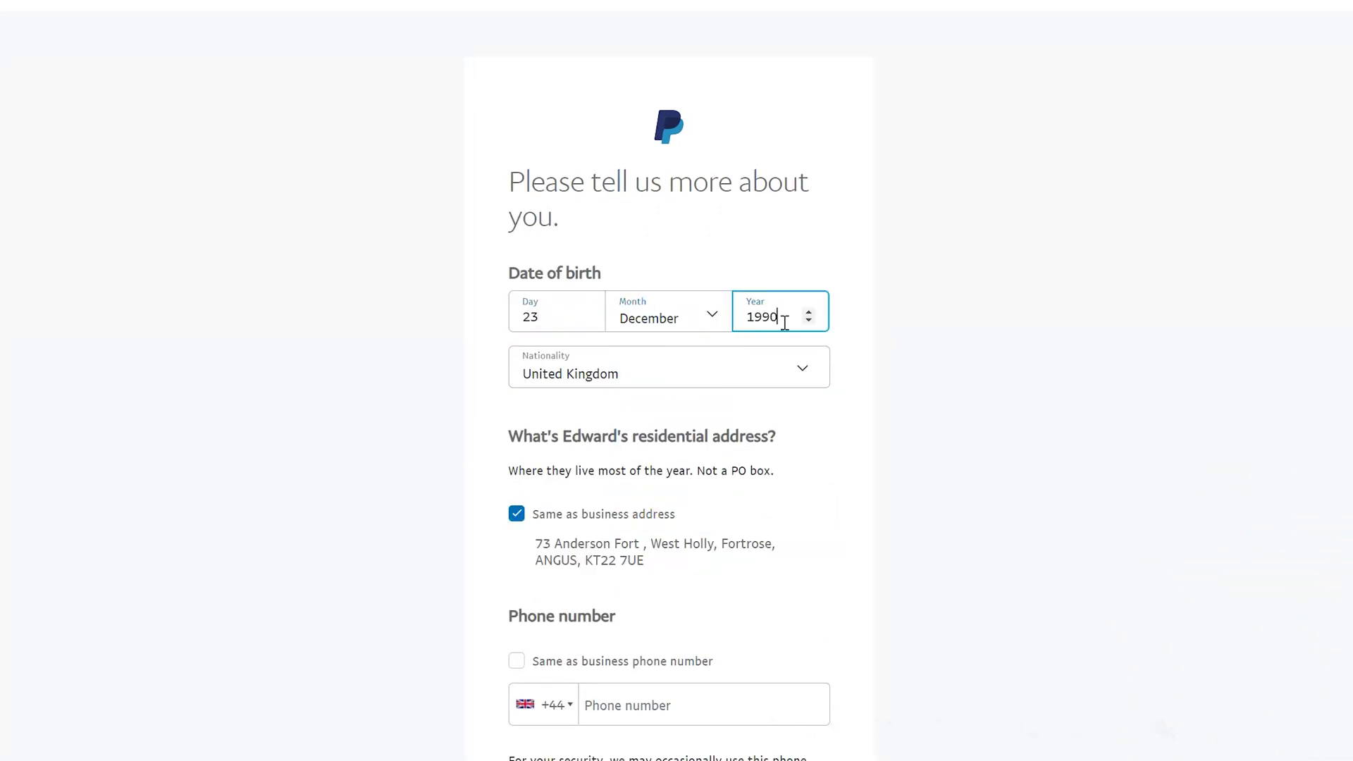
pyautogui.scroll(-4, 775, 423)
pyautogui.click(516, 395)
pyautogui.click(740, 708)
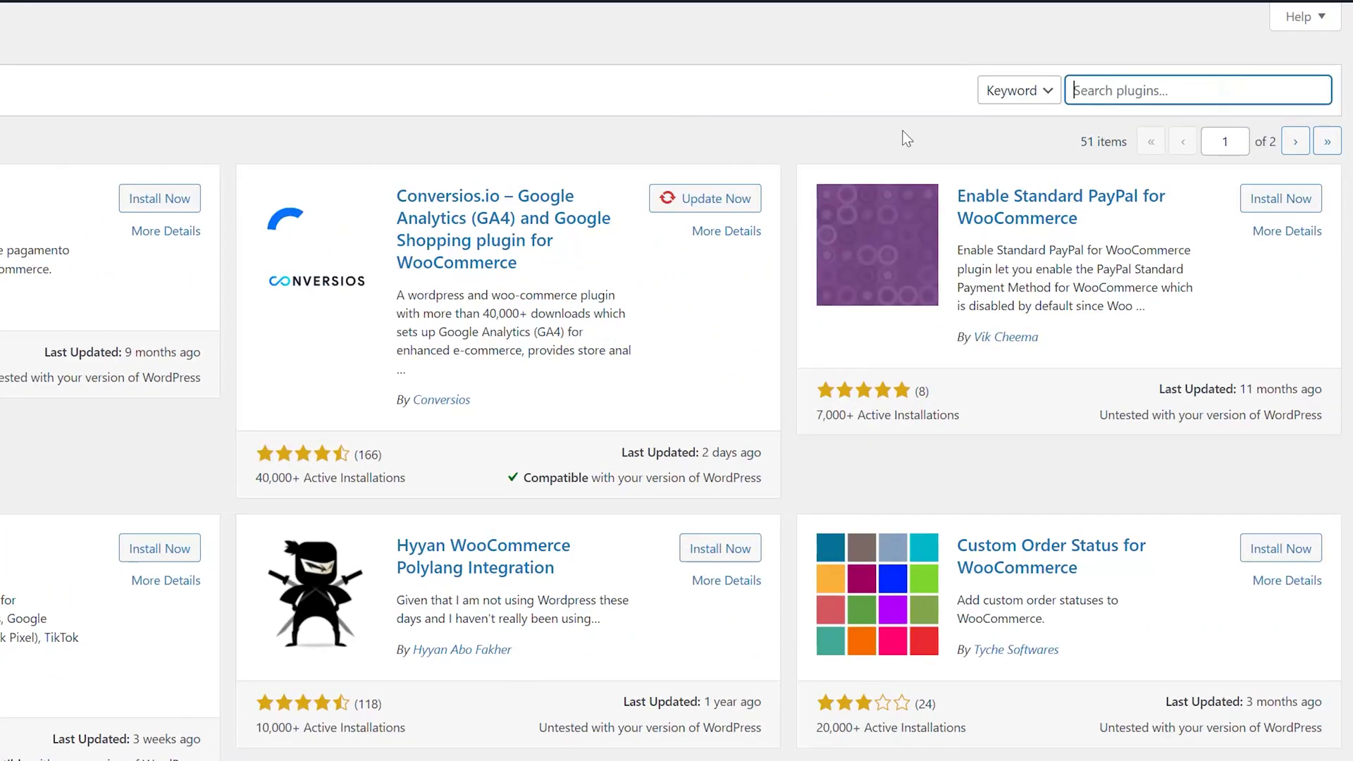
# Activate WooCommerce PayPal Payments and open PayPal's setup under WooCommerce > Settings > Payments
pyautogui.press('Return')
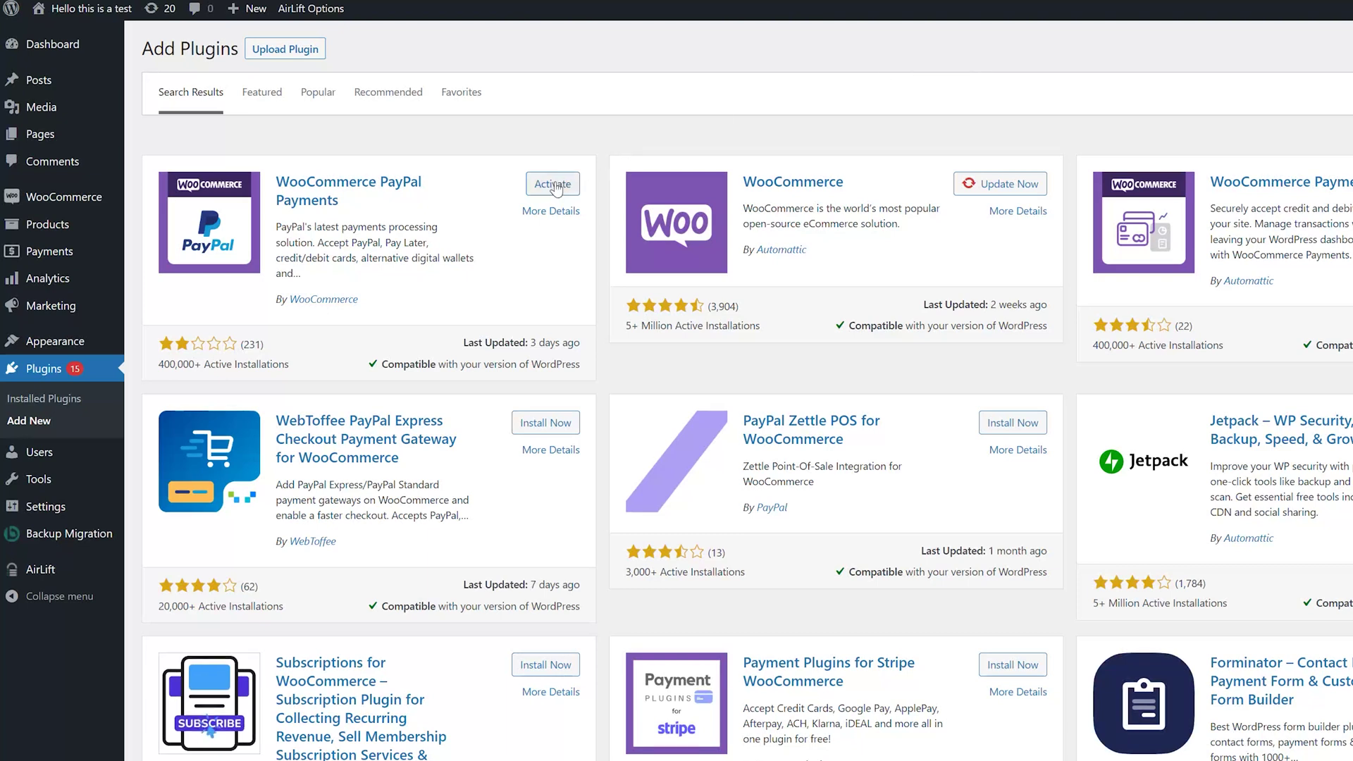
pyautogui.click(554, 184)
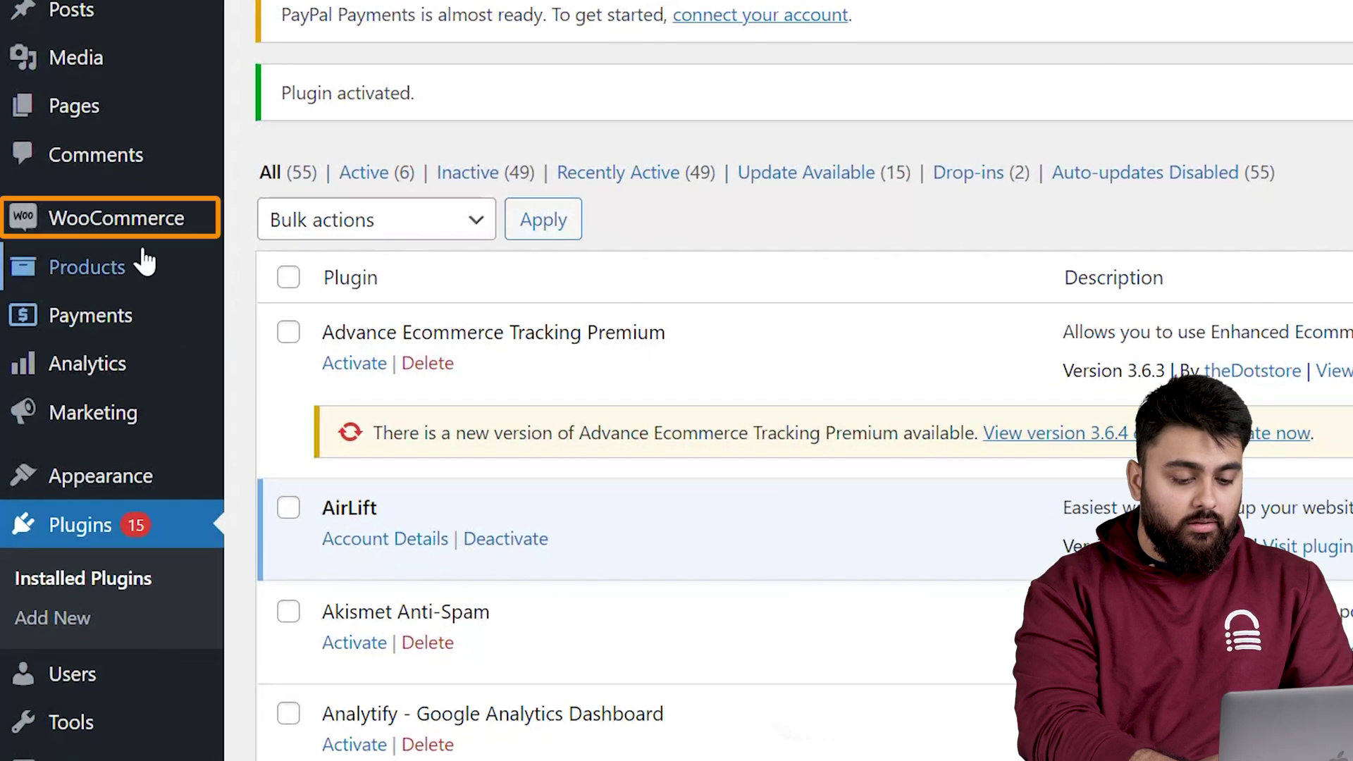
pyautogui.moveTo(71, 197)
pyautogui.click(280, 466)
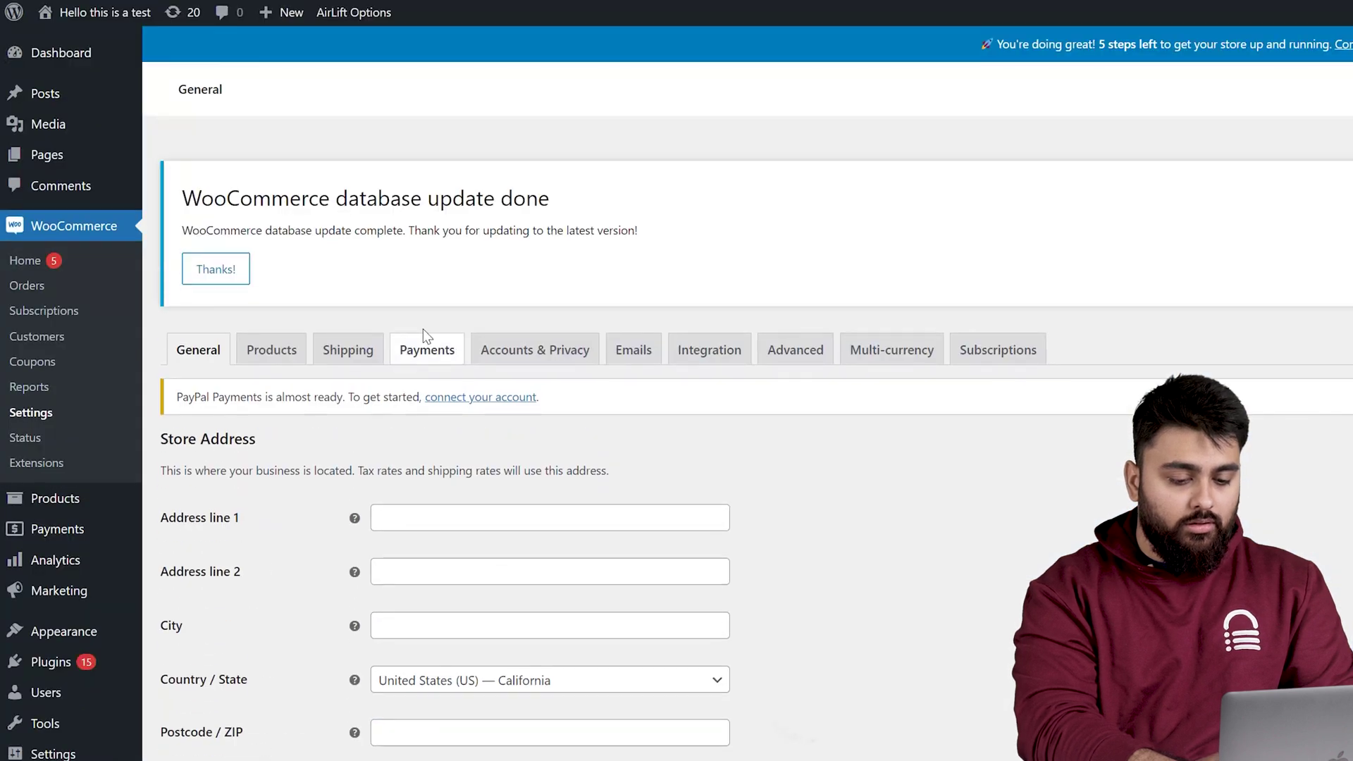
pyautogui.click(428, 352)
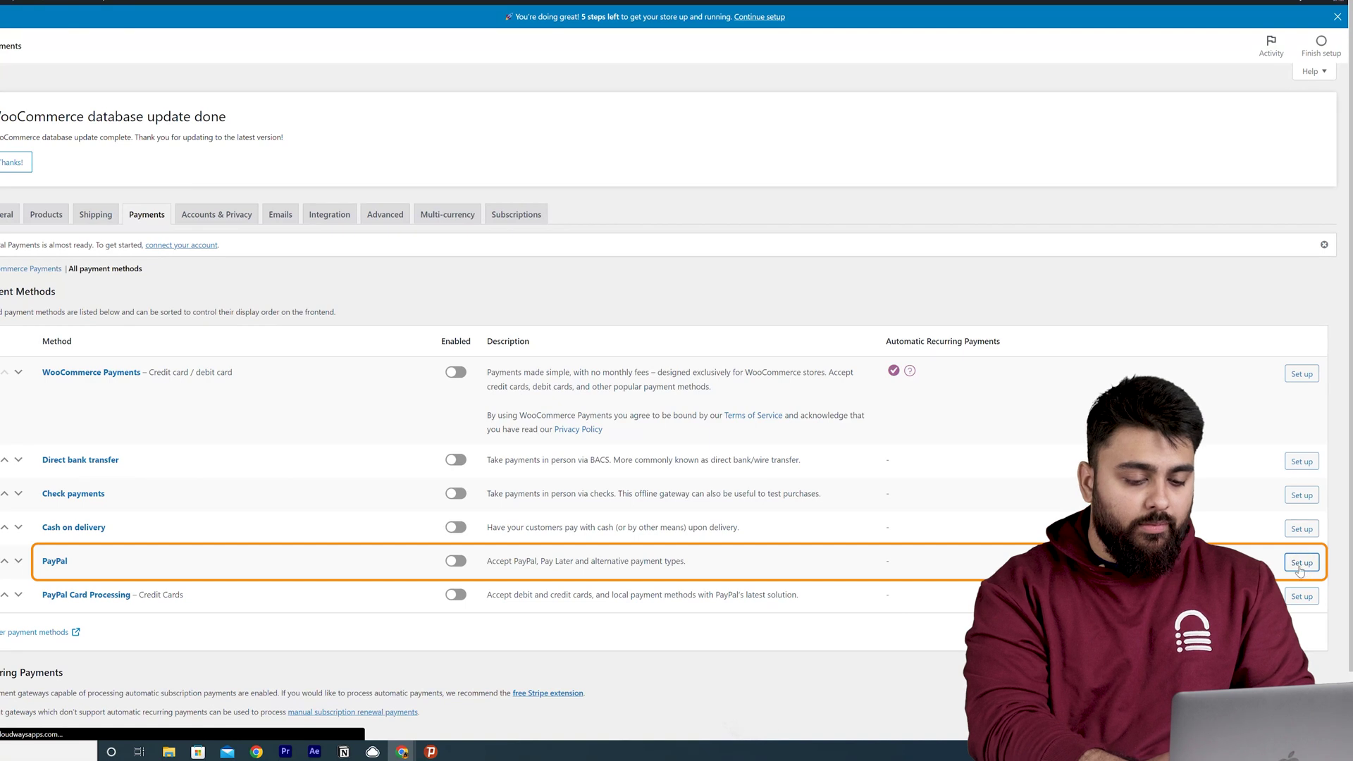
pyautogui.click(1301, 563)
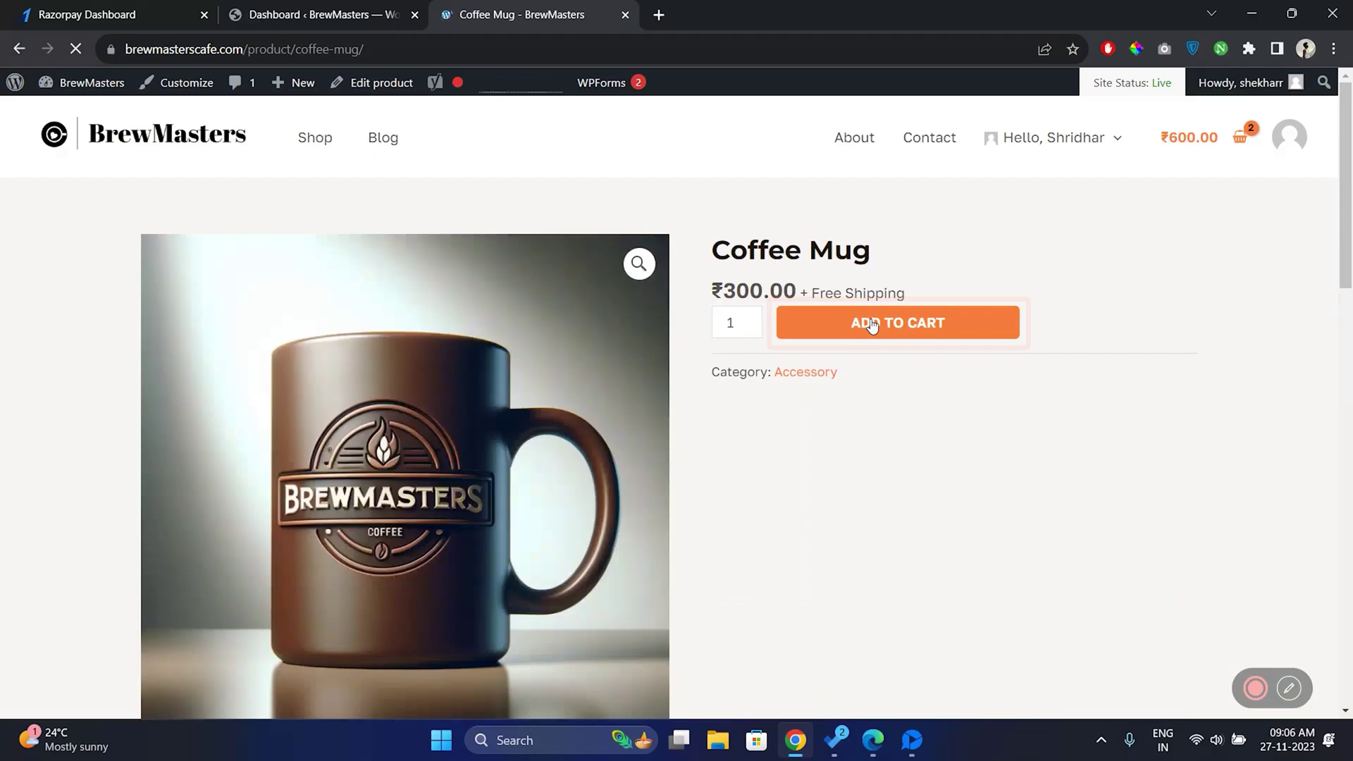
# Add the Coffee Mug to the cart, check out with a ₹900.00 total, and choose PayPal
pyautogui.click(872, 321)
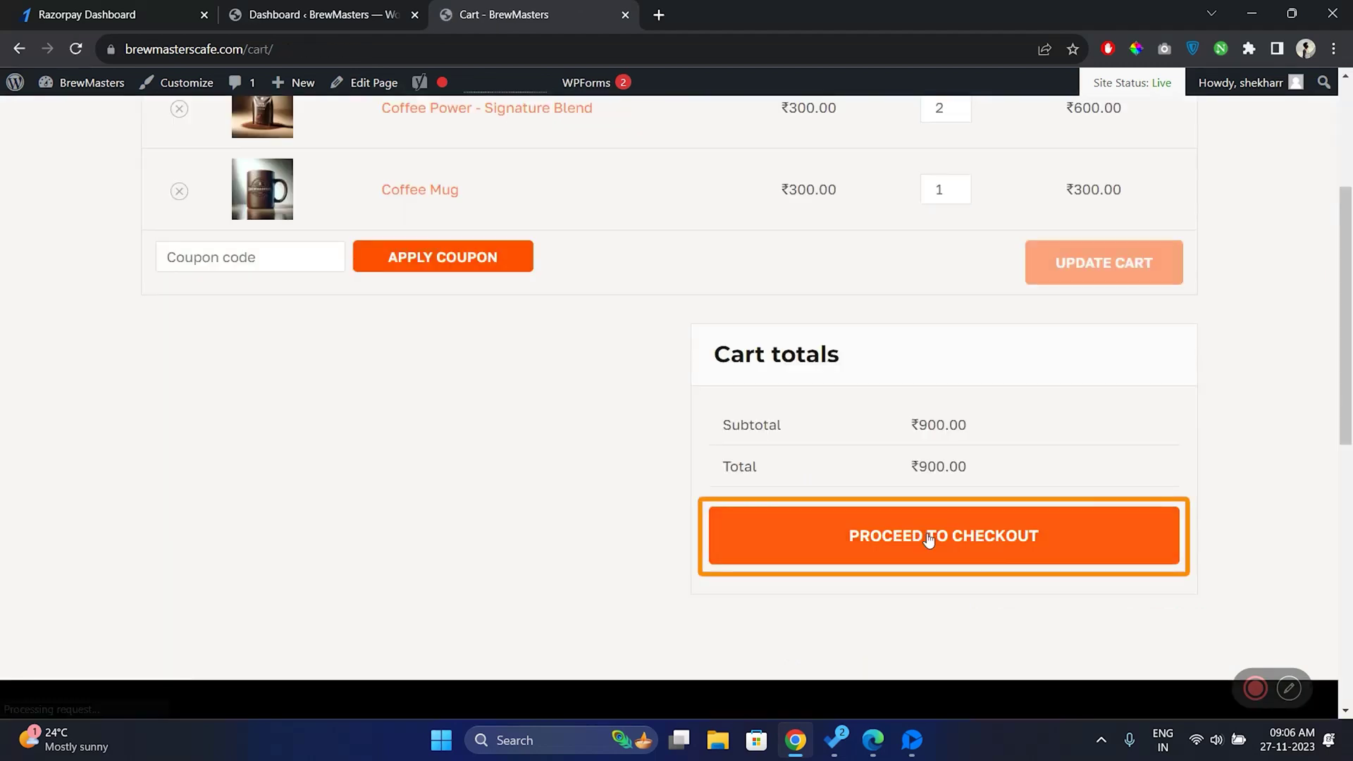
pyautogui.click(916, 532)
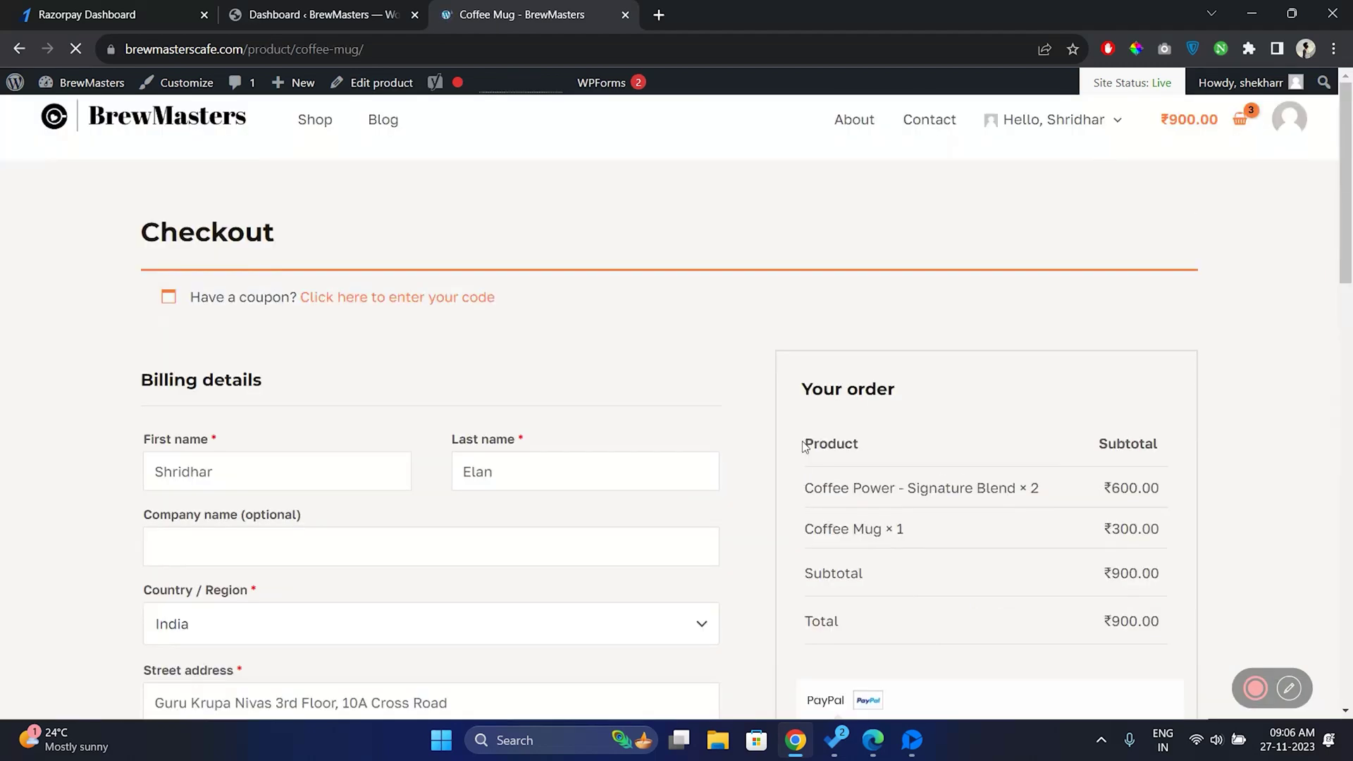
pyautogui.scroll(-4, 907, 562)
pyautogui.scroll(-2, 907, 562)
pyautogui.click(908, 416)
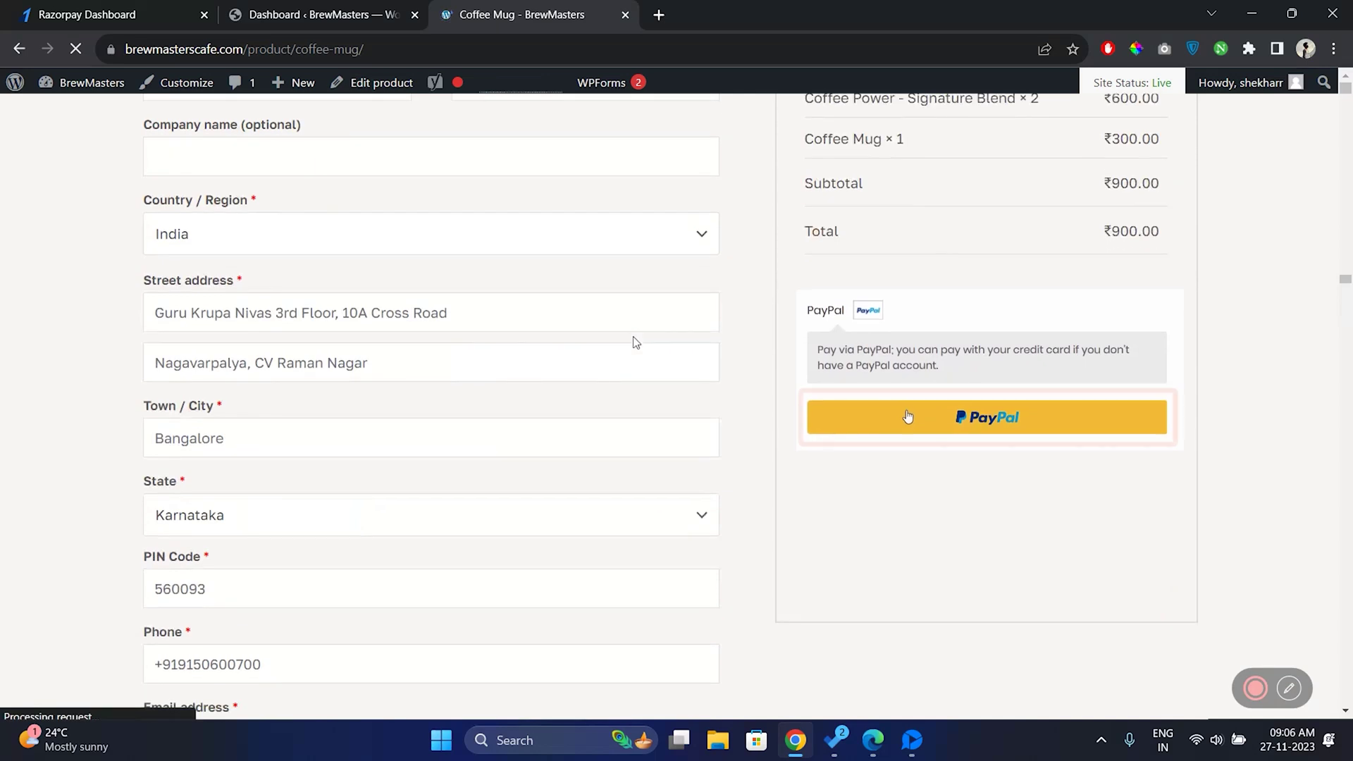